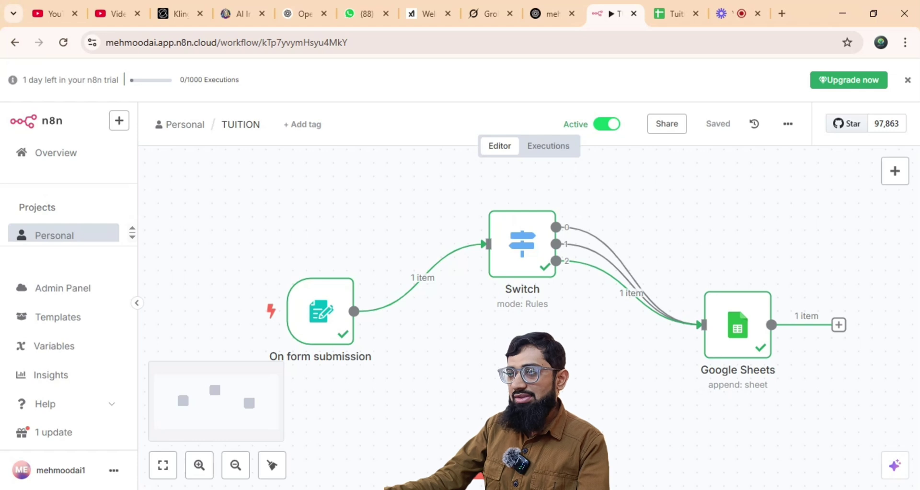
# - Start a test run of the TUITION workflow to open its Tuition Class form
pyautogui.moveTo(337, 300)
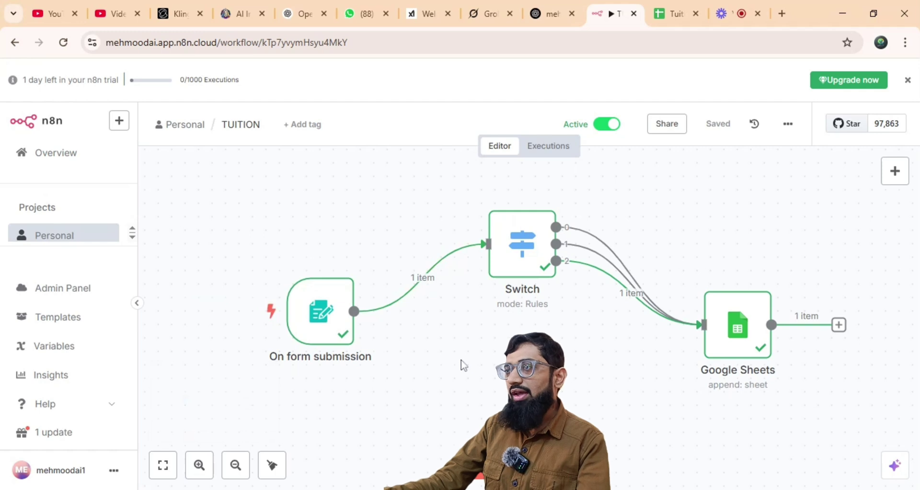
pyautogui.moveTo(398, 309)
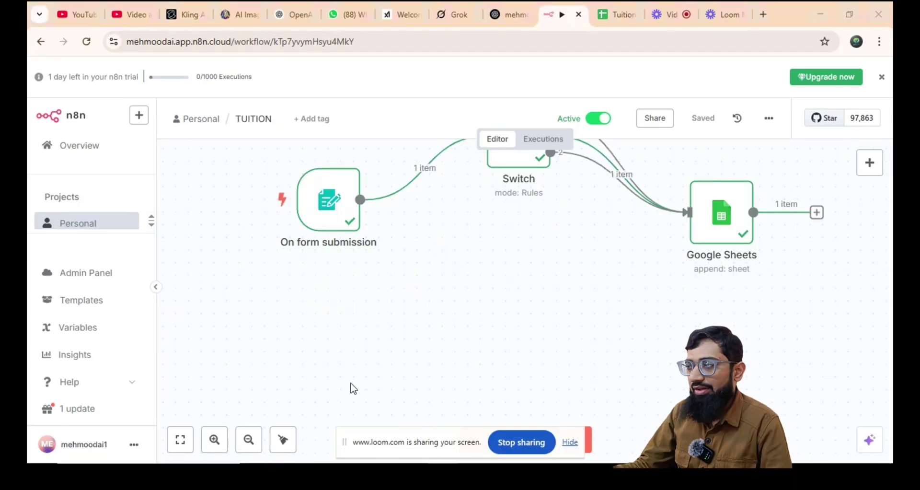
pyautogui.click(570, 441)
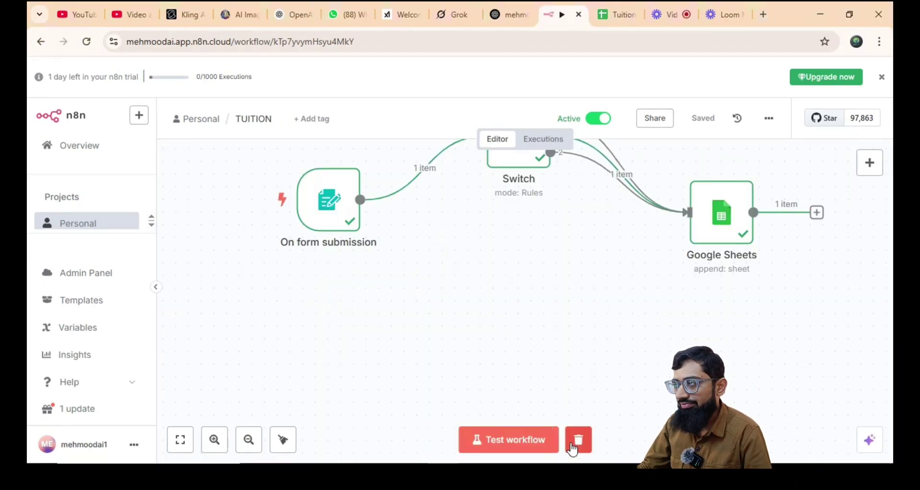
pyautogui.scroll(3, 520, 380)
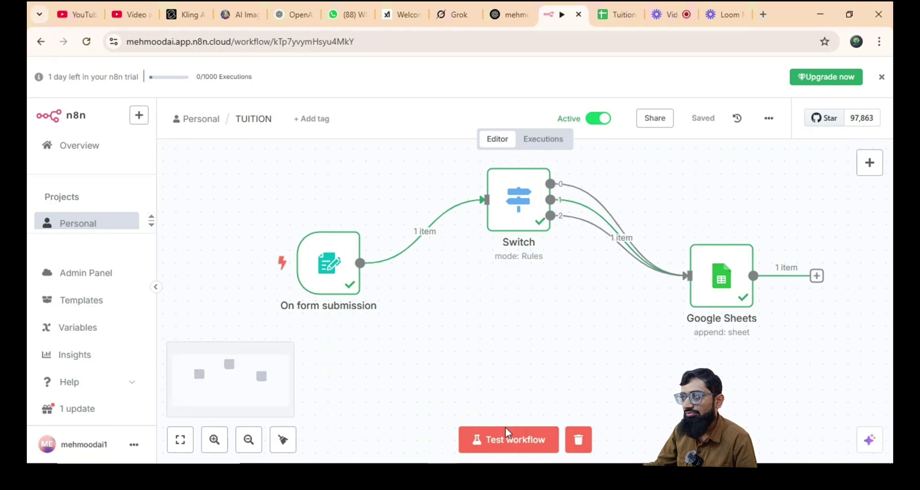
pyautogui.click(515, 438)
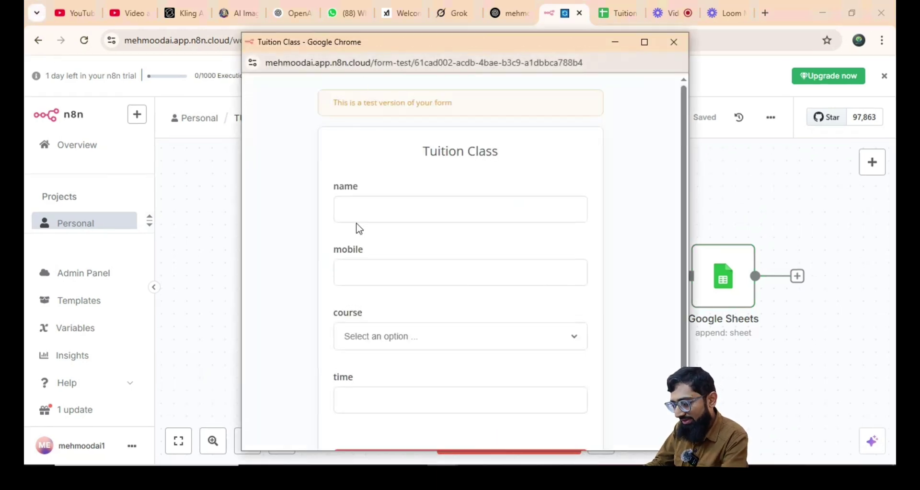
# - Enter the student's name and mobile number in the Tuition Class test form
pyautogui.click(359, 214)
pyautogui.write('sa')
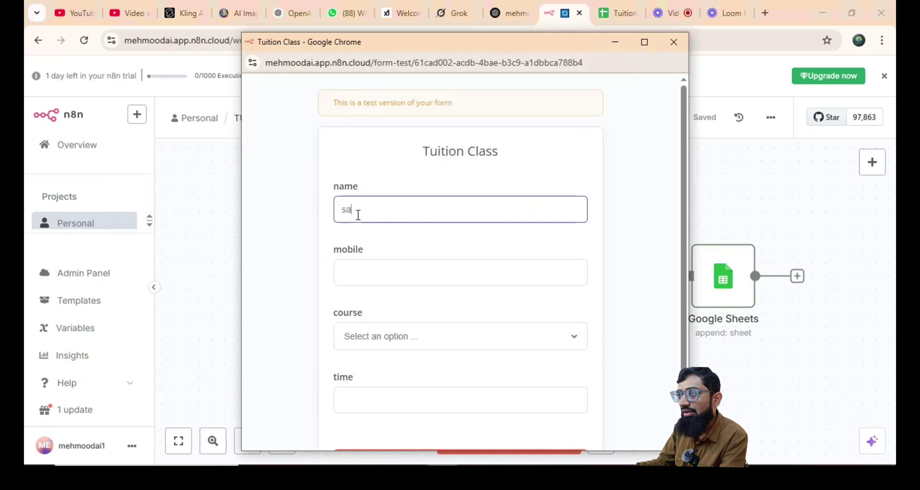
pyautogui.write('hil')
pyautogui.click(366, 275)
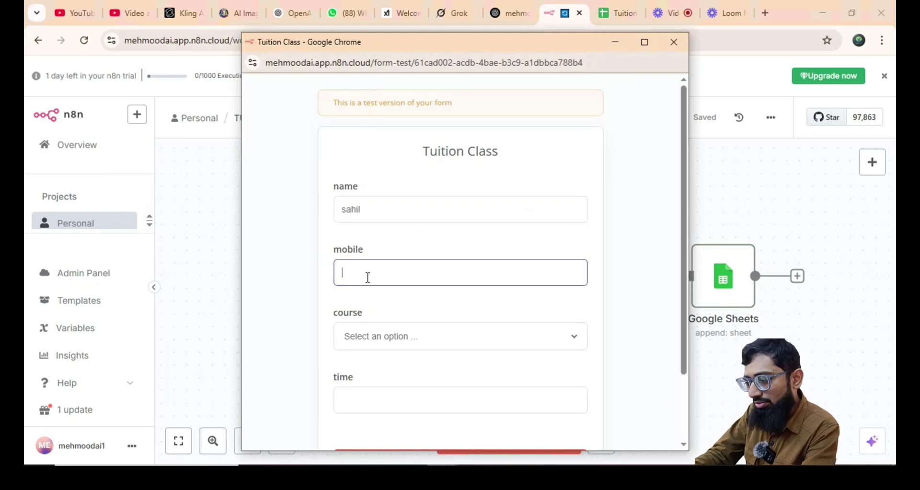
pyautogui.write('1234')
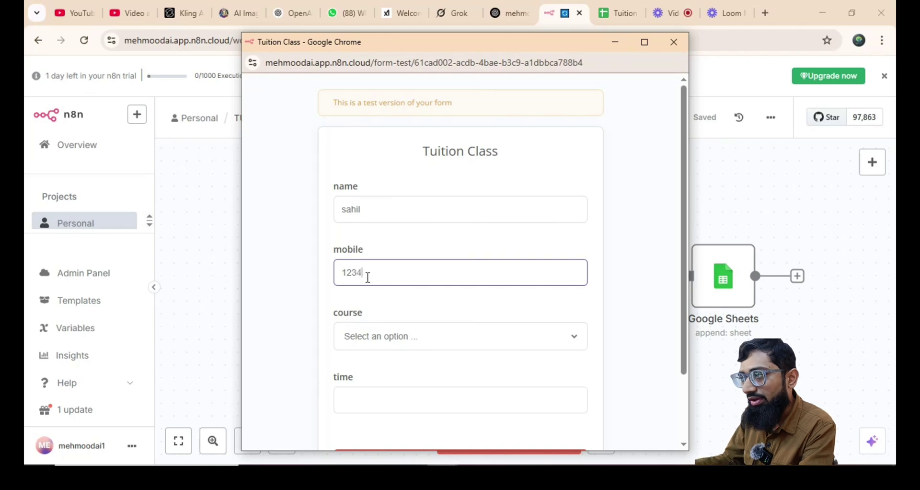
pyautogui.write('567')
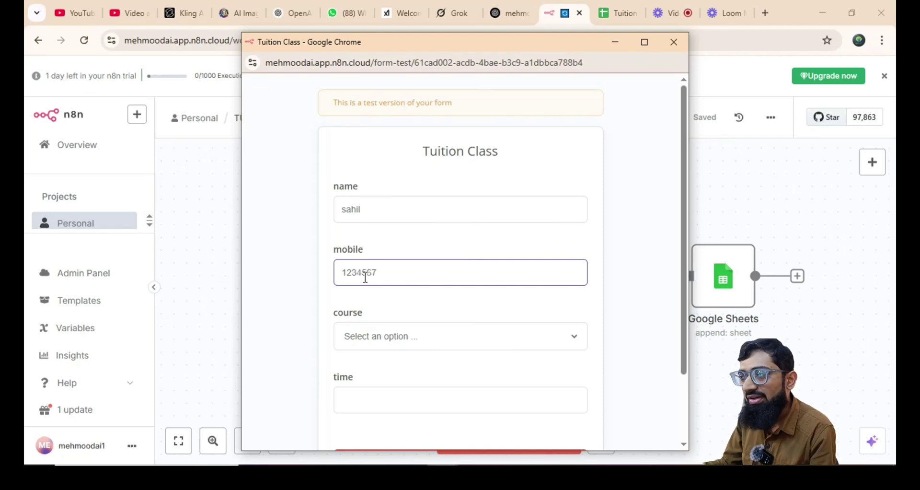
# - Choose the English course, enter kal as the time, submit the test form and minimise its window
pyautogui.click(410, 338)
pyautogui.click(370, 405)
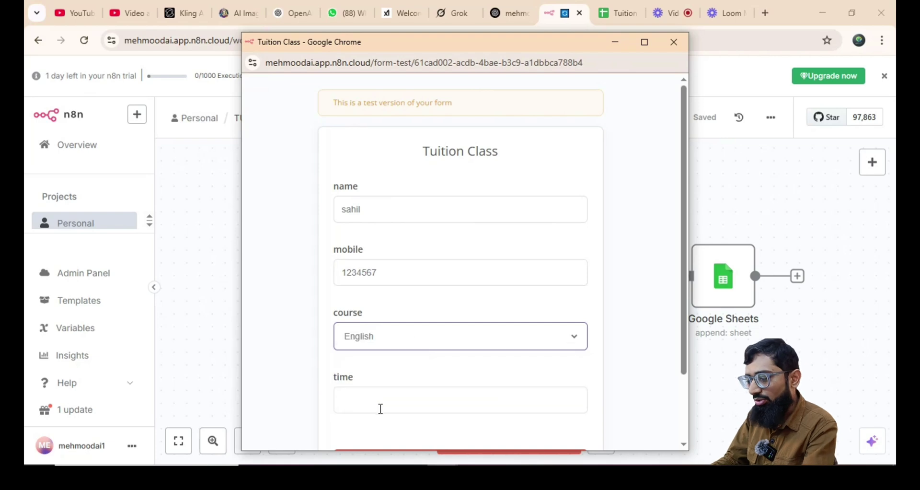
pyautogui.click(376, 404)
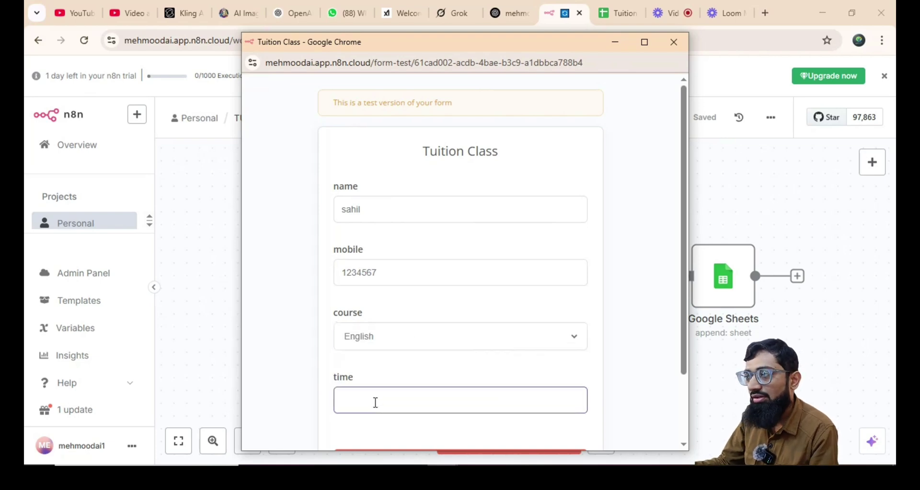
pyautogui.scroll(-2, 444, 336)
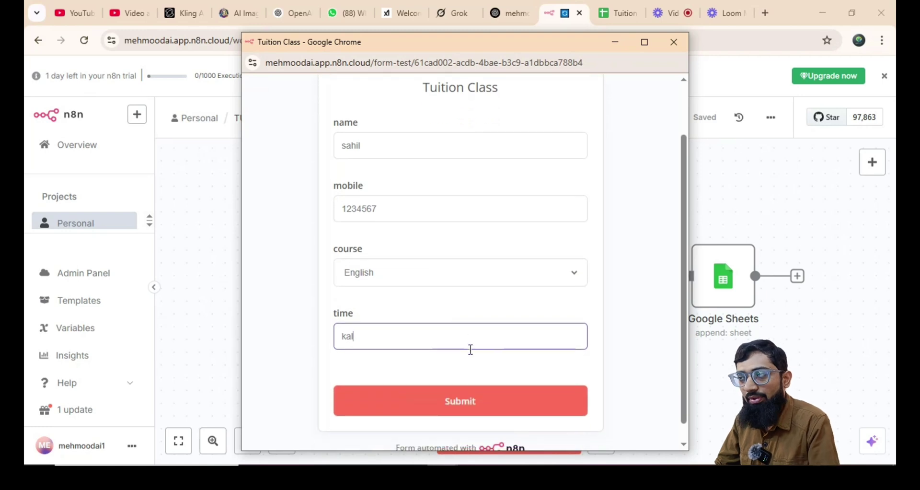
pyautogui.click(477, 402)
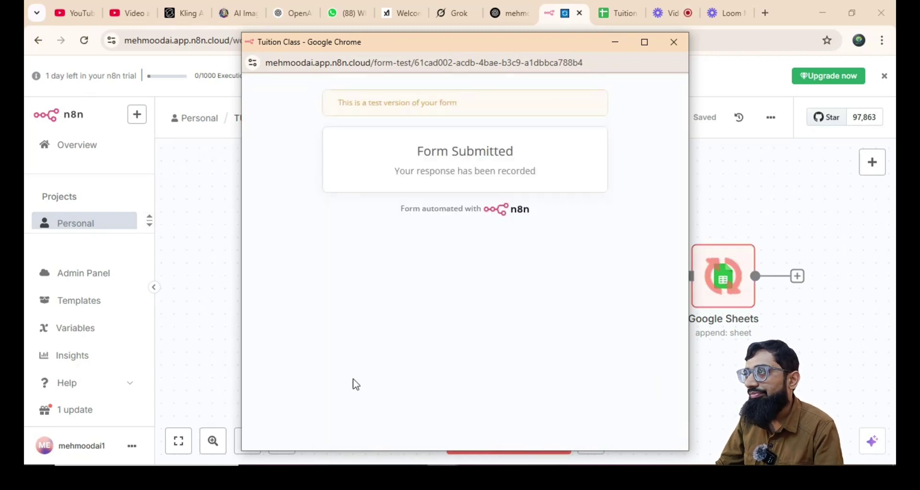
pyautogui.click(614, 42)
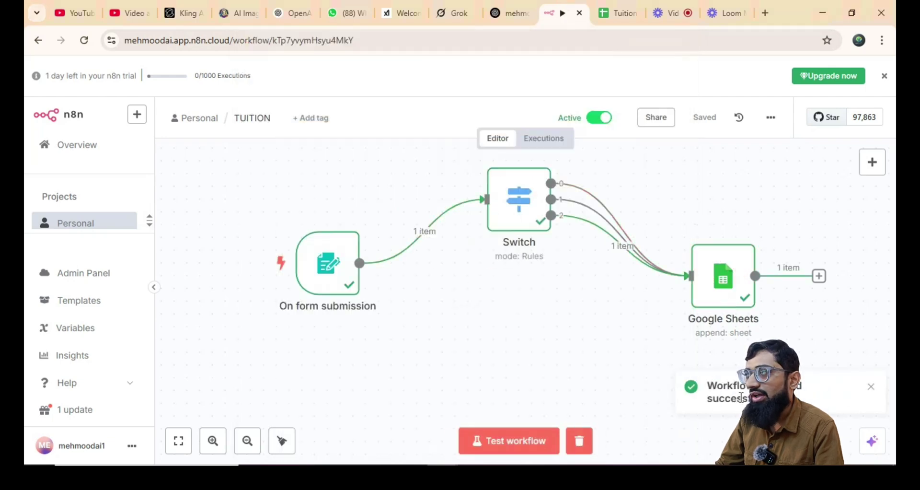
# - Switch to the Tuition Class spreadsheet in Google Sheets and check the row recorded from the form submission
pyautogui.click(622, 14)
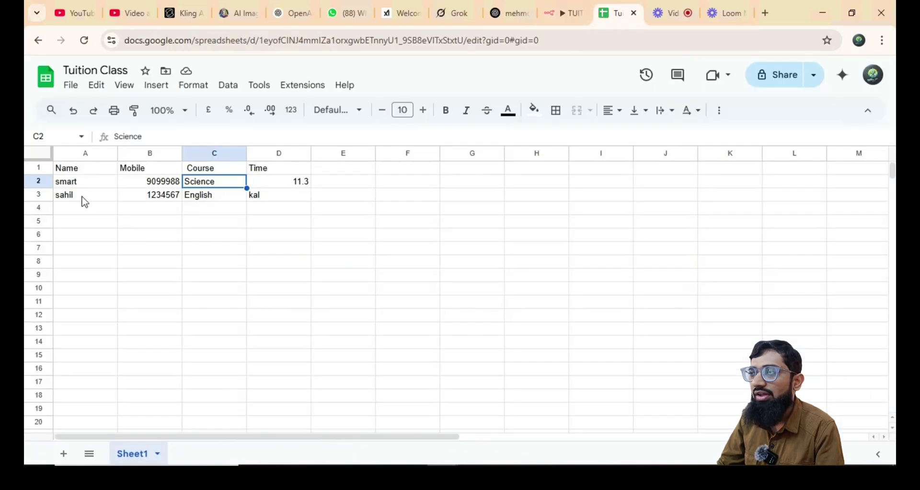
pyautogui.click(279, 196)
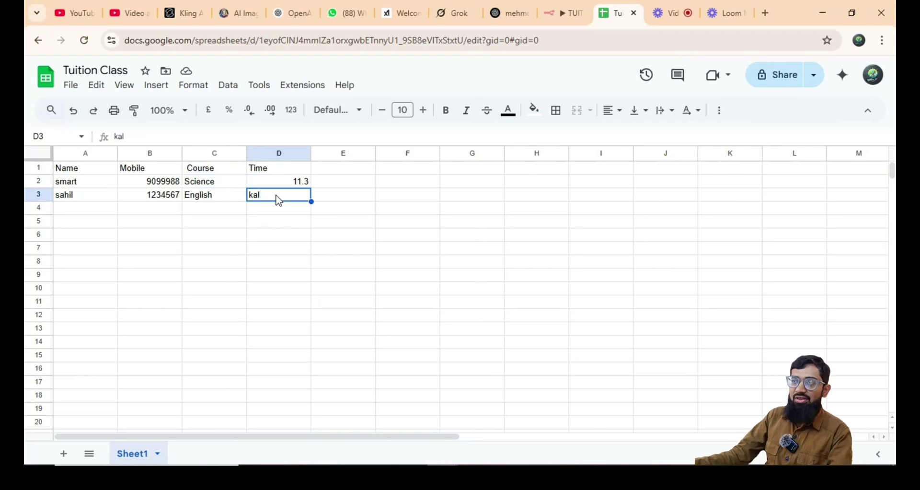
pyautogui.click(216, 185)
pyautogui.click(215, 194)
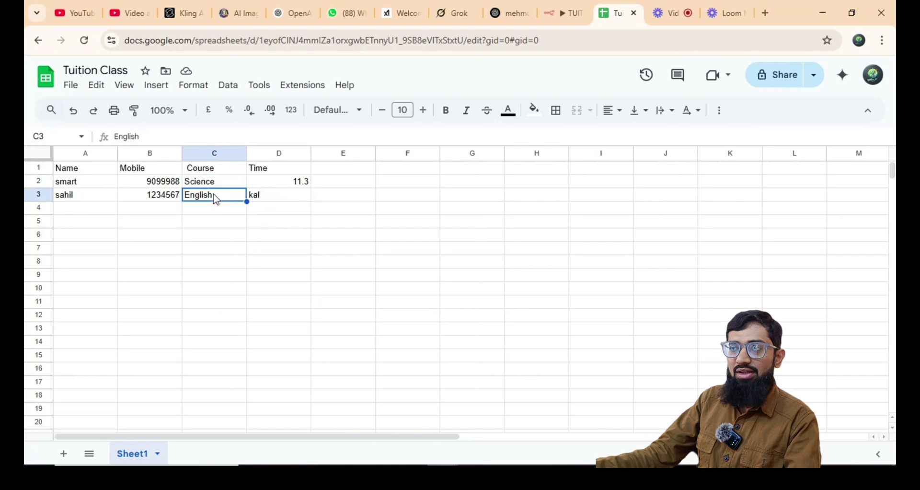
pyautogui.click(77, 182)
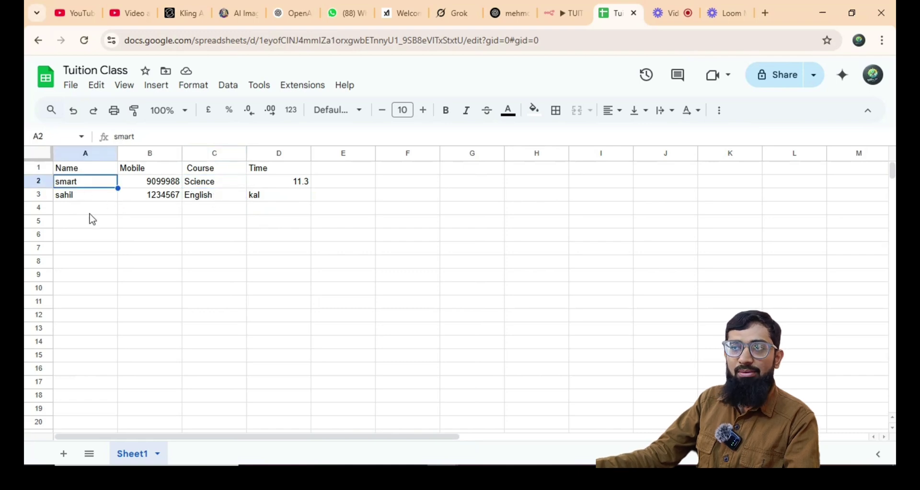
pyautogui.click(90, 210)
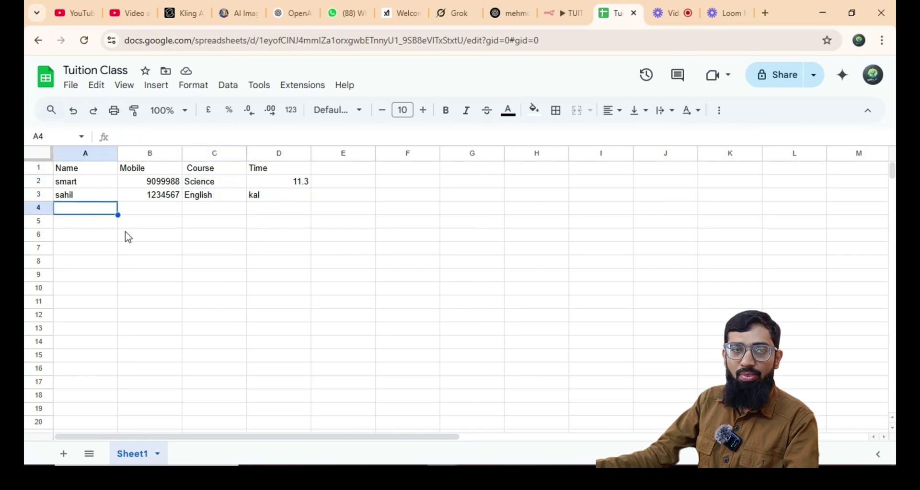
# - Compare the name, mobile, course and time entries of the two student rows in Sheet1
pyautogui.click(80, 183)
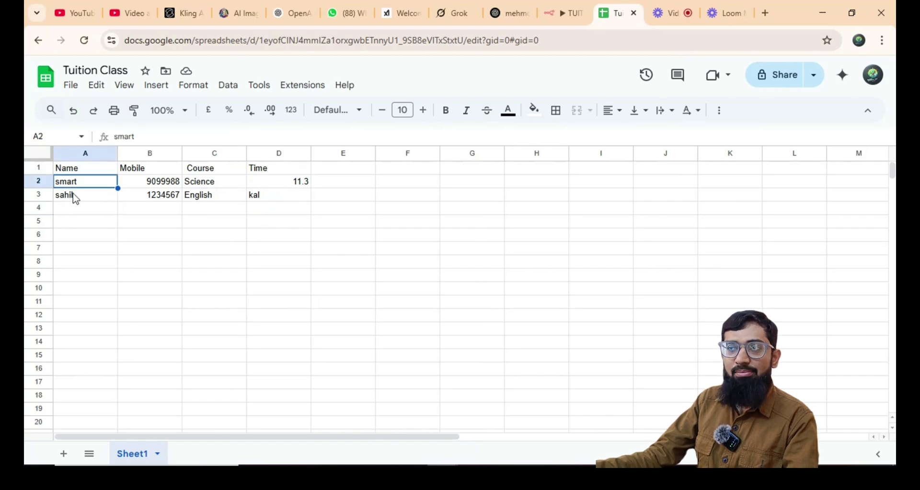
pyautogui.click(75, 197)
pyautogui.click(158, 183)
pyautogui.click(159, 197)
pyautogui.click(206, 183)
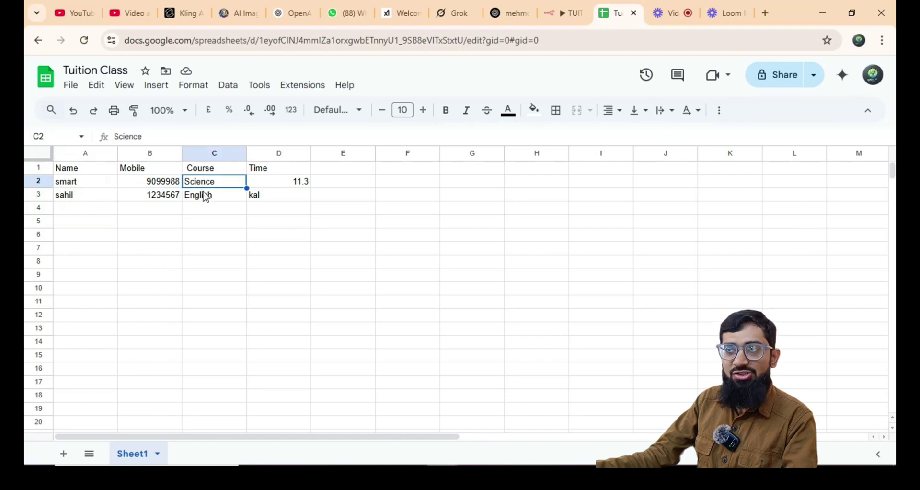
pyautogui.click(207, 199)
pyautogui.click(250, 183)
pyautogui.click(257, 198)
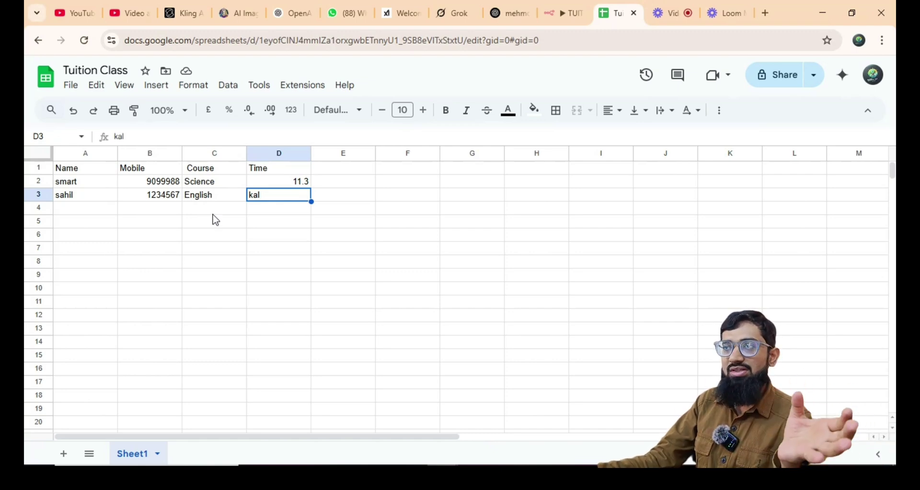
pyautogui.click(207, 183)
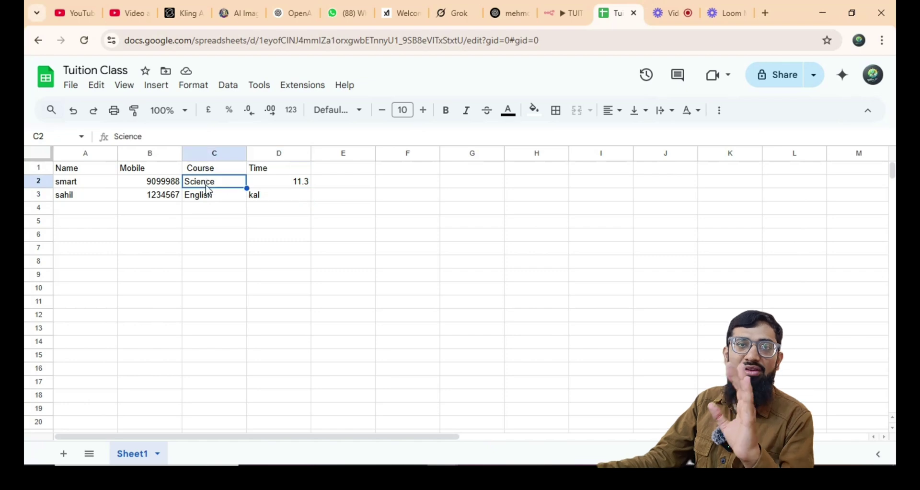
pyautogui.click(206, 196)
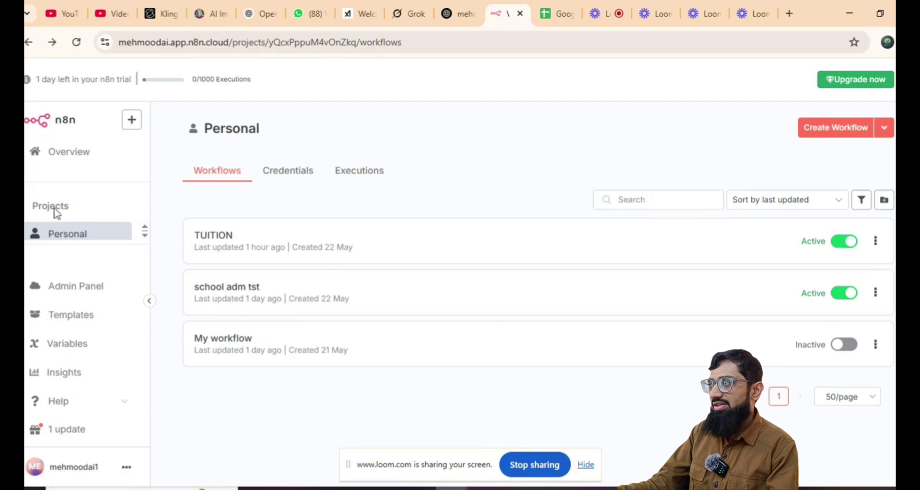
# - Create a new workflow in the Personal project in n8n
pyautogui.click(827, 130)
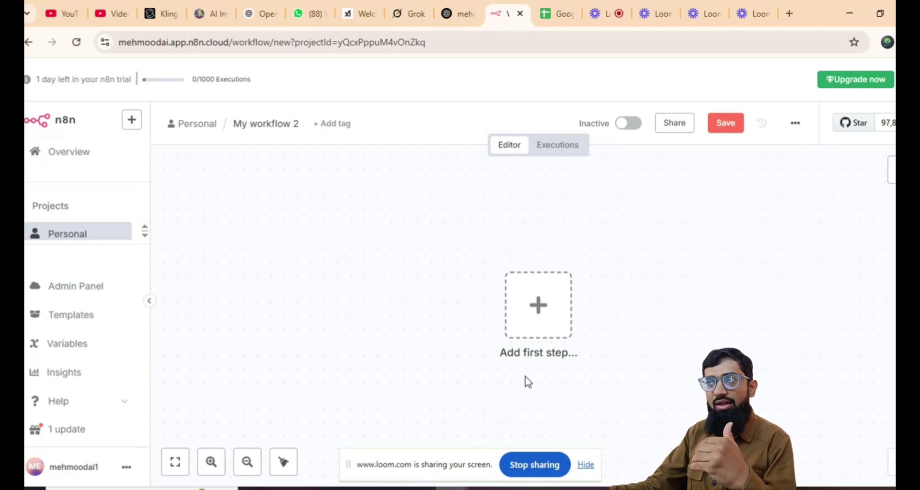
# - Switch to ChatGPT and review the Tuition Class AI Agent guide, covering the prompt, Google Sheet setup, form trigger and Switch node steps
pyautogui.click(450, 14)
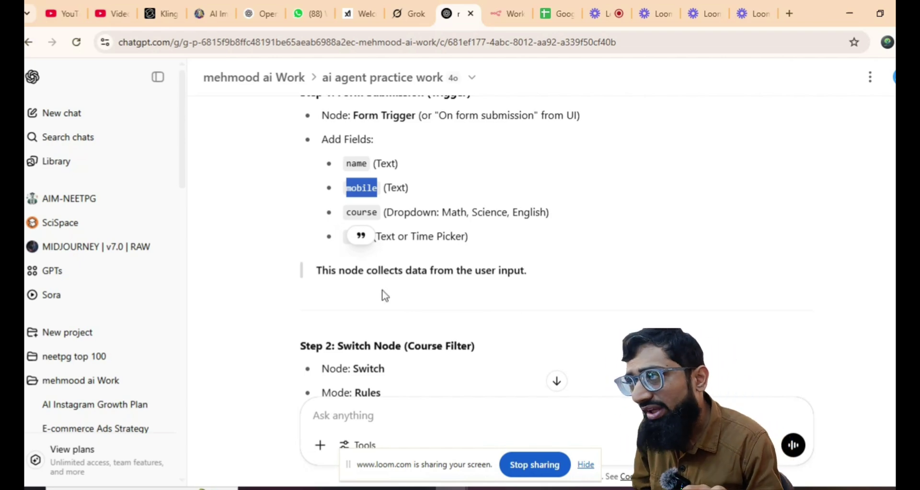
pyautogui.scroll(10, 481, 321)
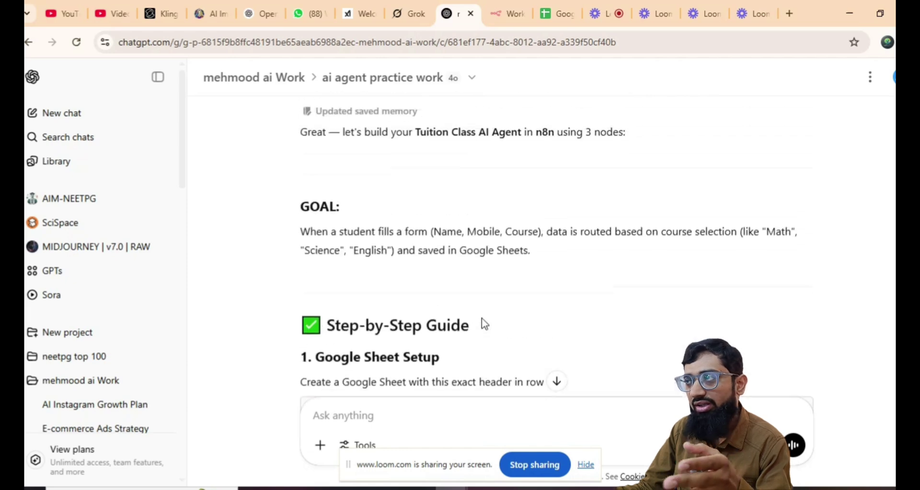
pyautogui.scroll(4, 483, 322)
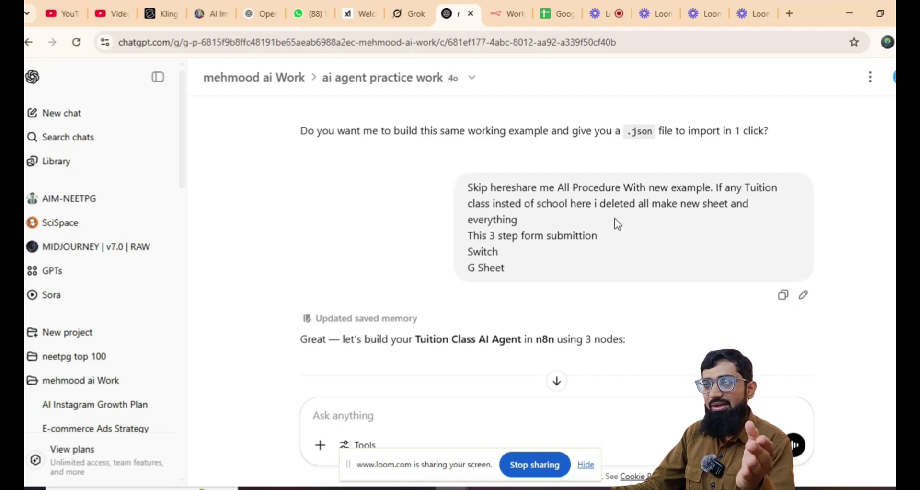
pyautogui.scroll(-2, 603, 235)
pyautogui.scroll(-4, 603, 235)
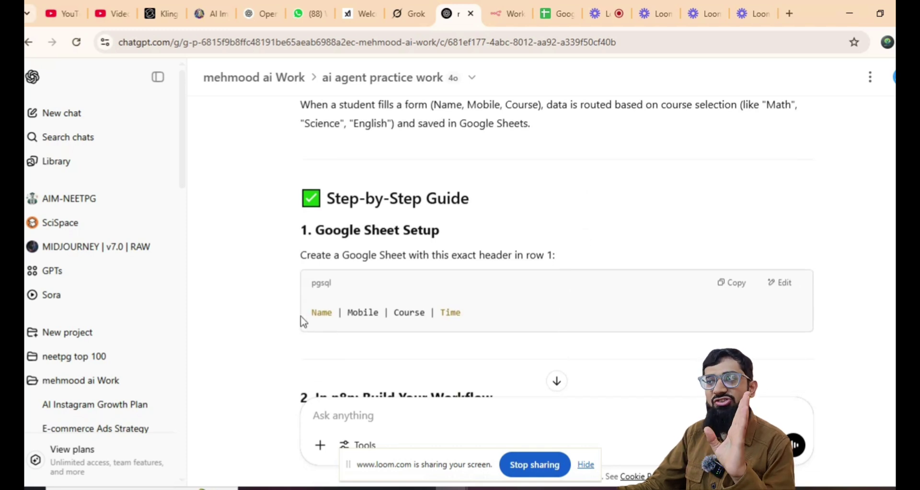
pyautogui.scroll(-3, 331, 316)
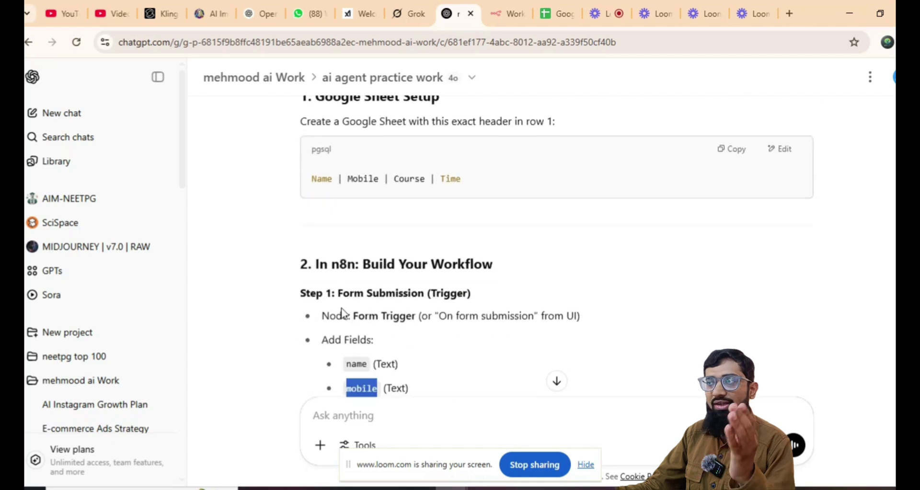
pyautogui.scroll(-1, 342, 312)
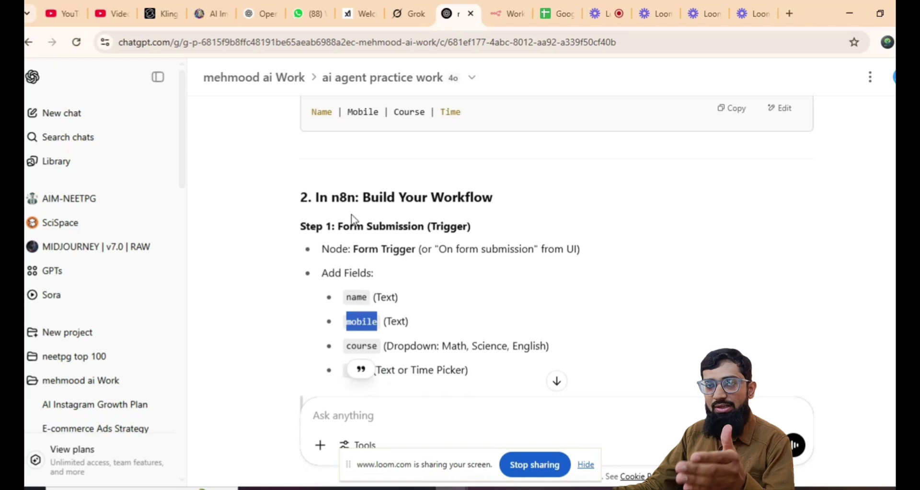
pyautogui.scroll(-5, 352, 220)
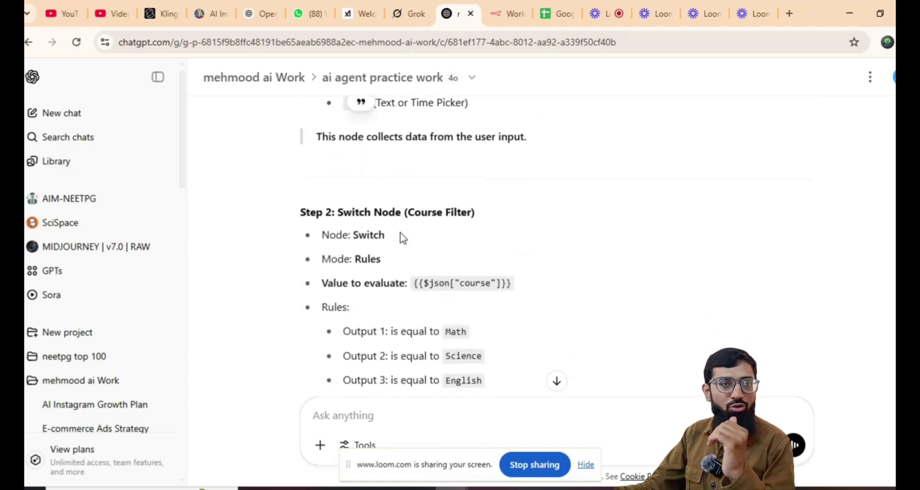
pyautogui.scroll(8, 378, 247)
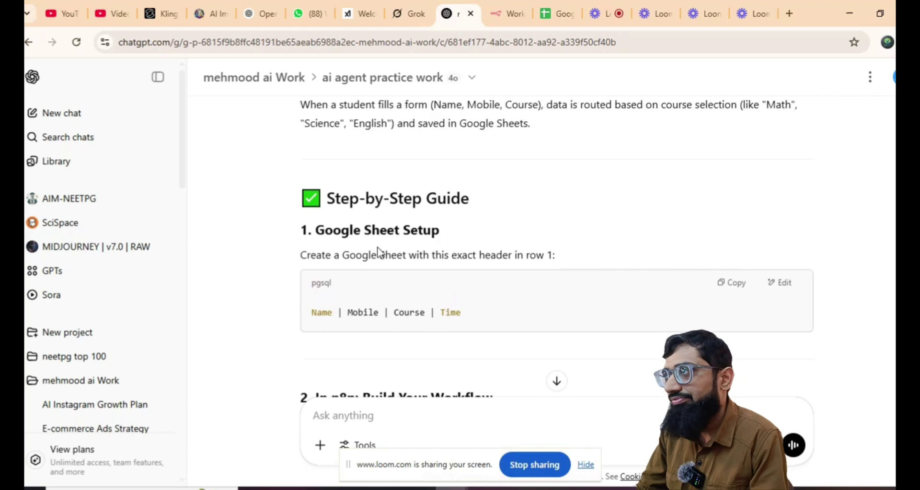
# - Look at the Google Sheets home page, and return to the ChatGPT guide to read the required row 1 headers
pyautogui.click(605, 17)
pyautogui.click(554, 18)
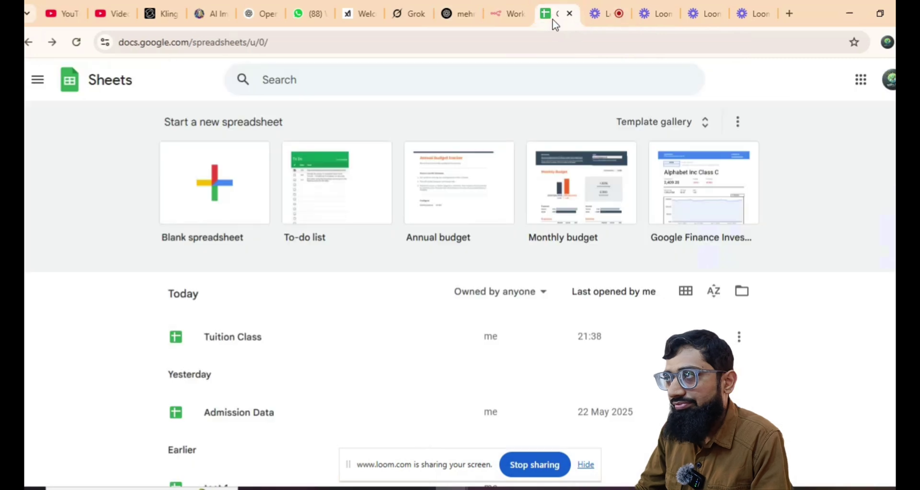
pyautogui.click(457, 14)
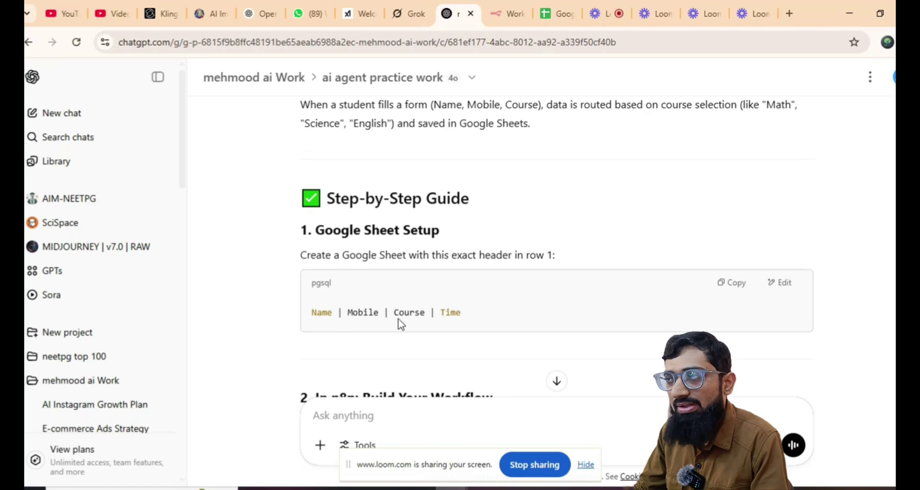
# - Switch to Google Sheets, create a blank spreadsheet and name it "tuition class ut 1"
pyautogui.click(564, 19)
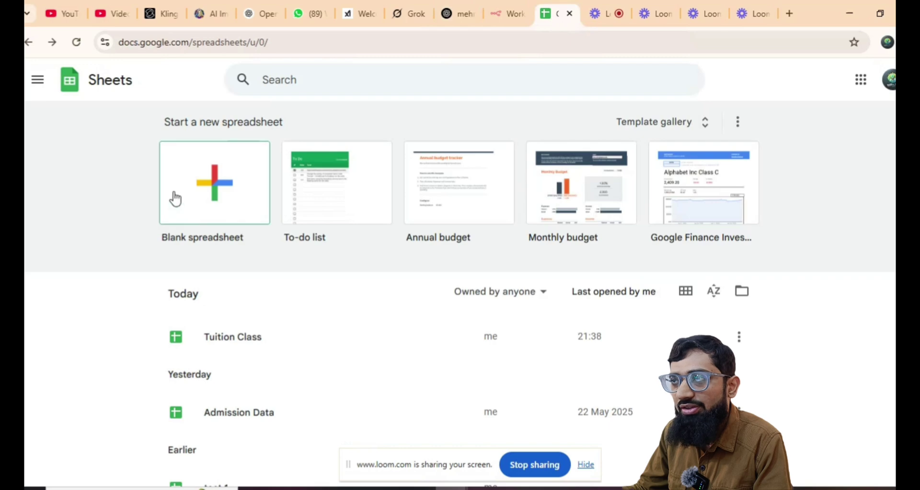
pyautogui.click(220, 186)
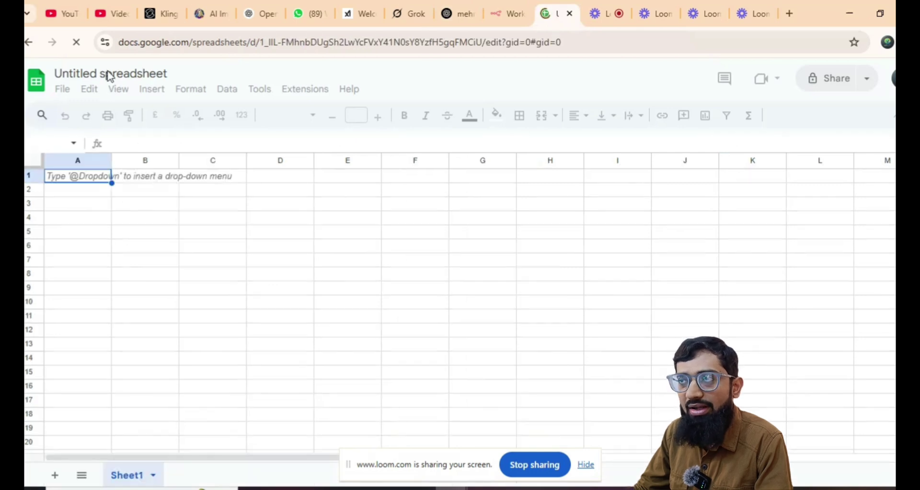
pyautogui.click(167, 74)
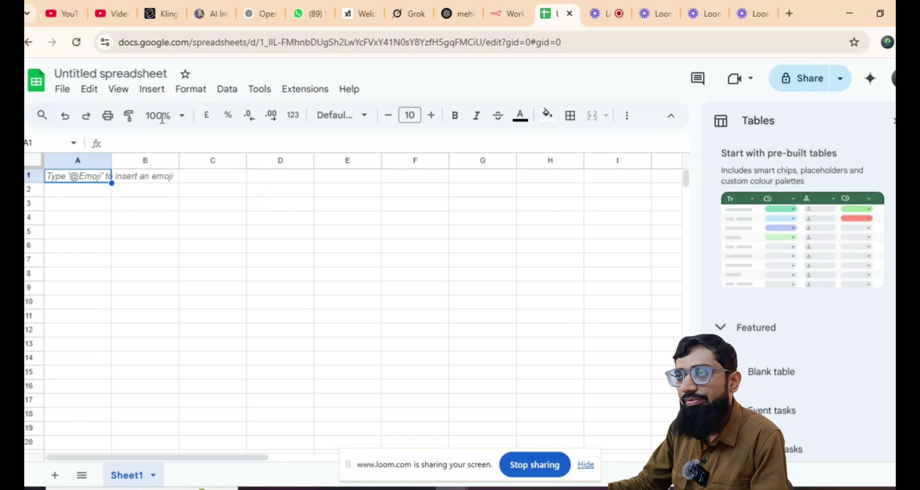
pyautogui.click(162, 74)
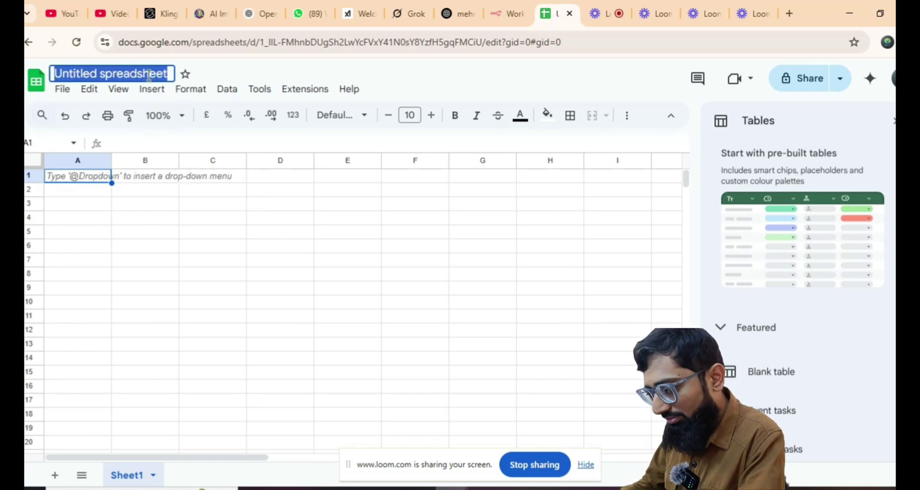
pyautogui.write('tu')
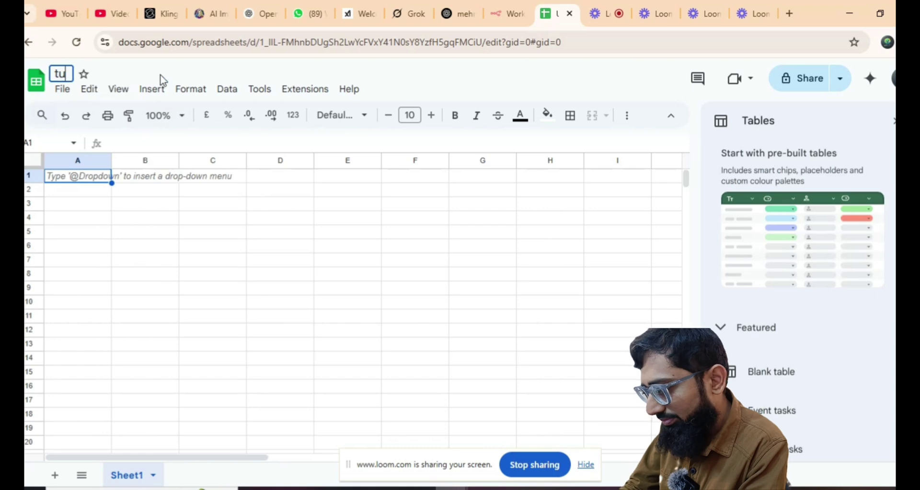
pyautogui.write('itio')
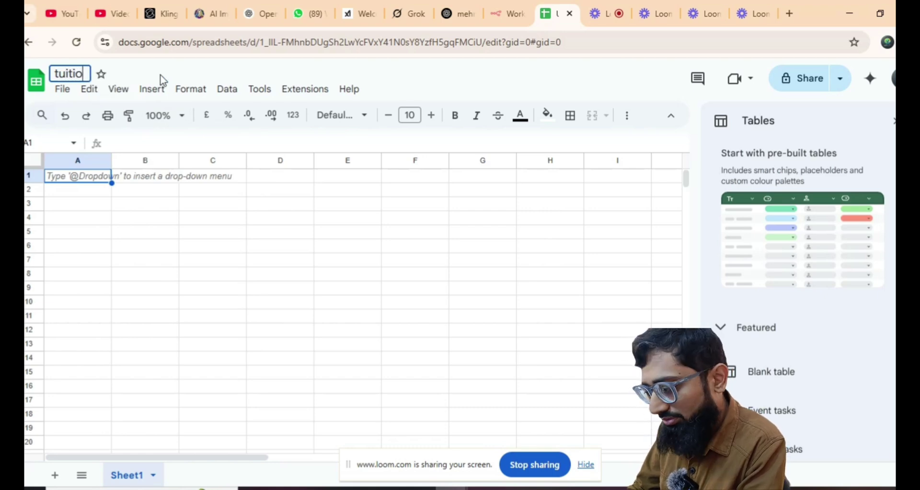
pyautogui.write('n class')
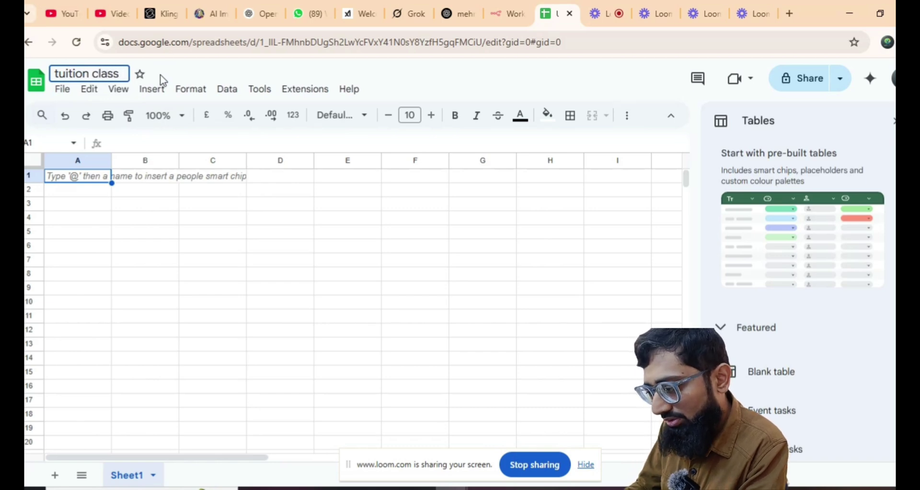
pyautogui.write(' ut 1')
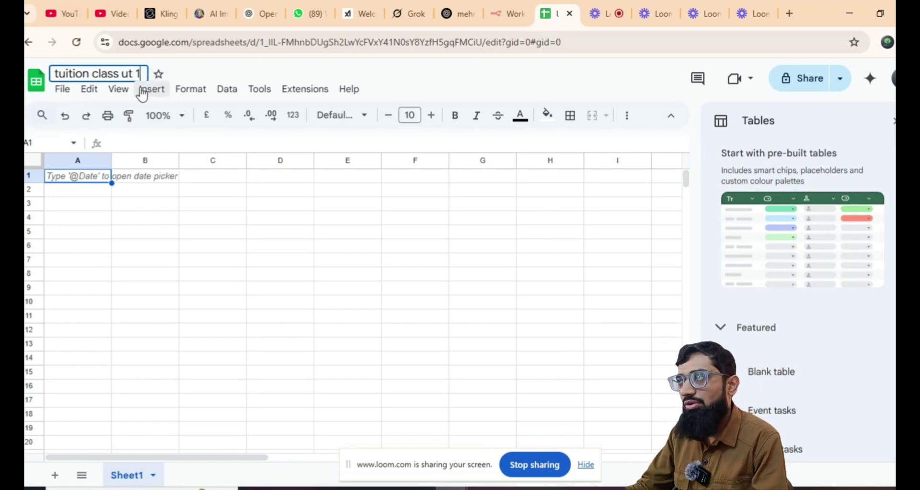
# - Copy the header "Name" from the ChatGPT guide into cell A1 of the new spreadsheet
pyautogui.click(460, 14)
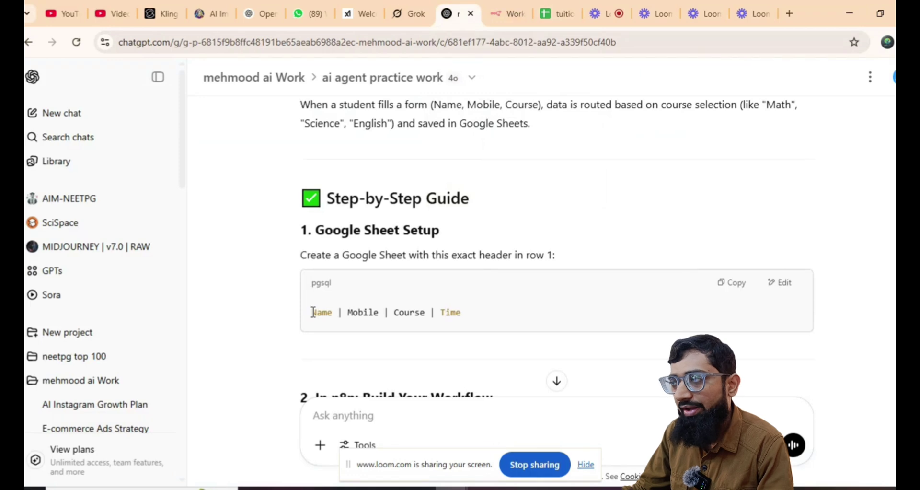
pyautogui.moveTo(314, 312); pyautogui.dragTo(334, 312)
pyautogui.hotkey('ctrl', 'c')
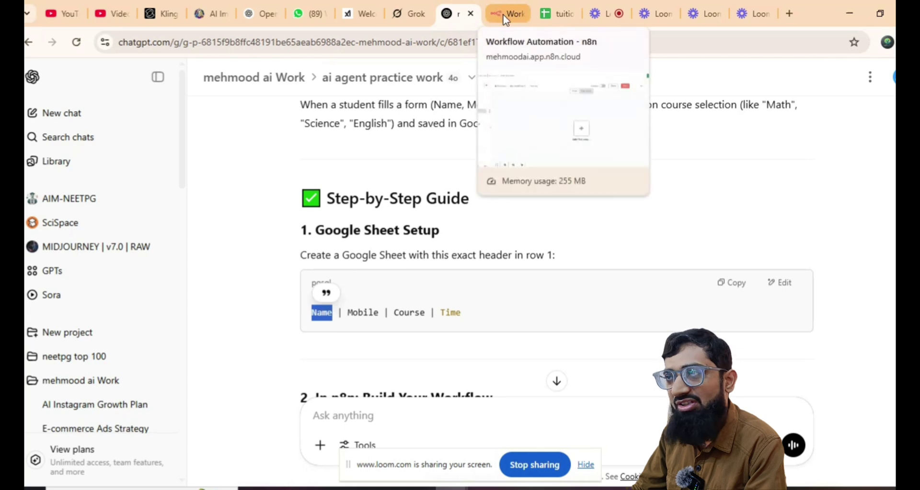
pyautogui.click(563, 16)
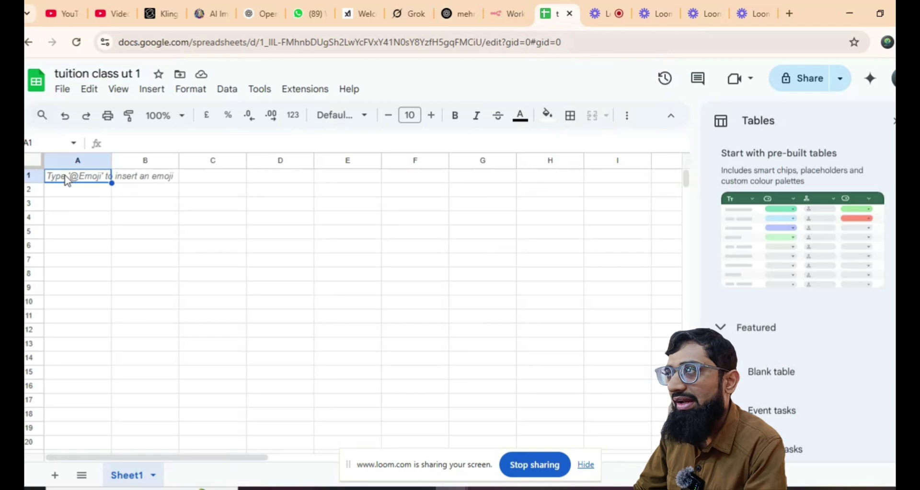
pyautogui.hotkey('ctrl', 'v')
# - Copy the header "Mobile" from the ChatGPT guide into cell B1 of the spreadsheet
pyautogui.click(455, 14)
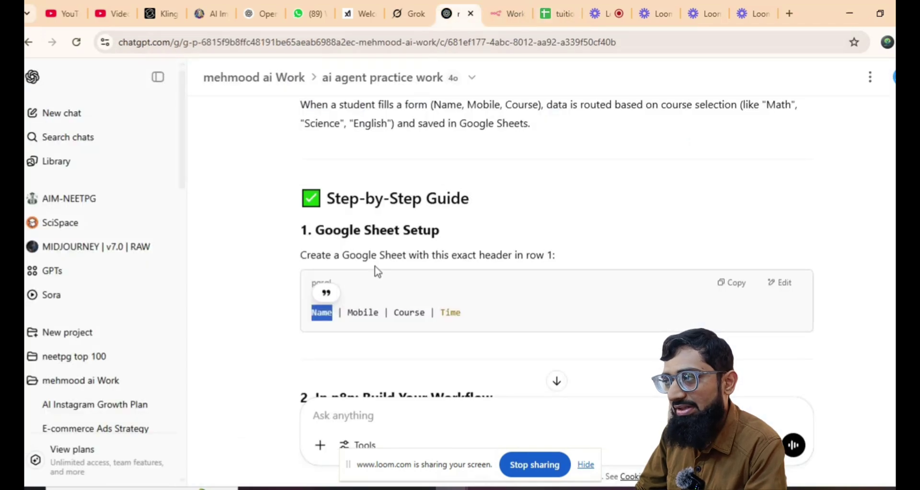
pyautogui.moveTo(348, 312); pyautogui.dragTo(380, 327)
pyautogui.hotkey('ctrl', 'c')
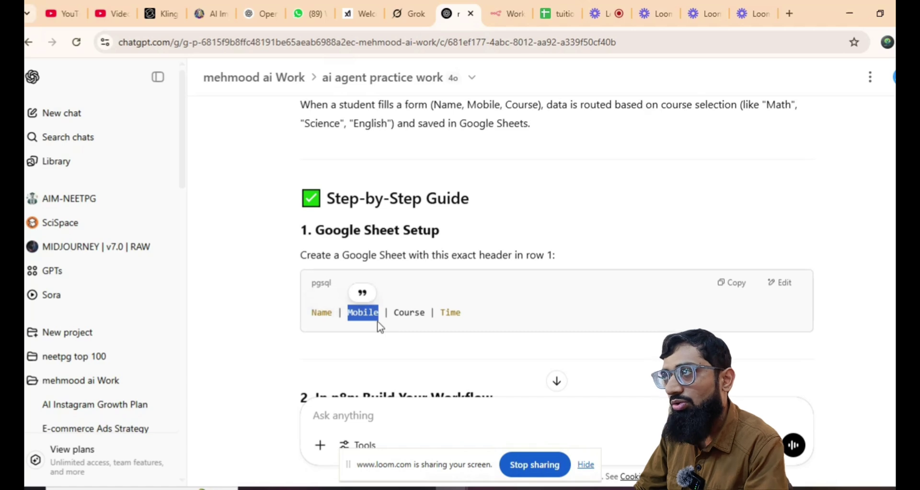
pyautogui.click(556, 13)
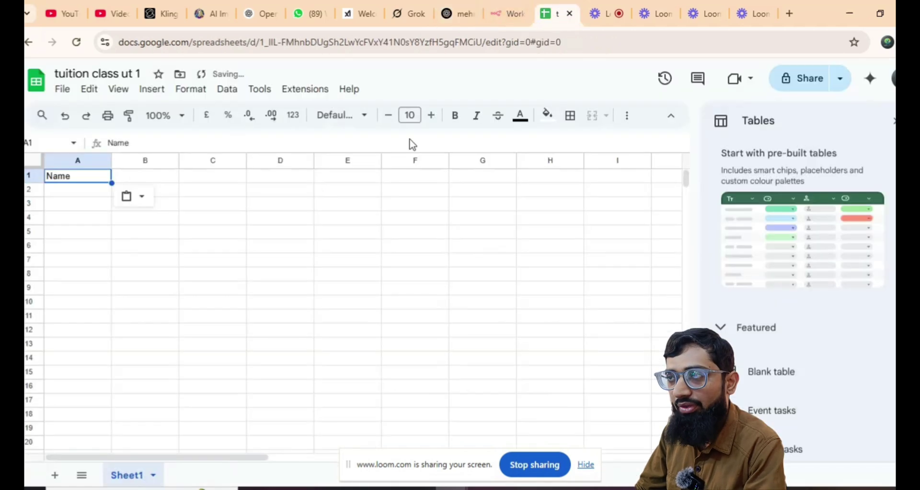
pyautogui.click(147, 178)
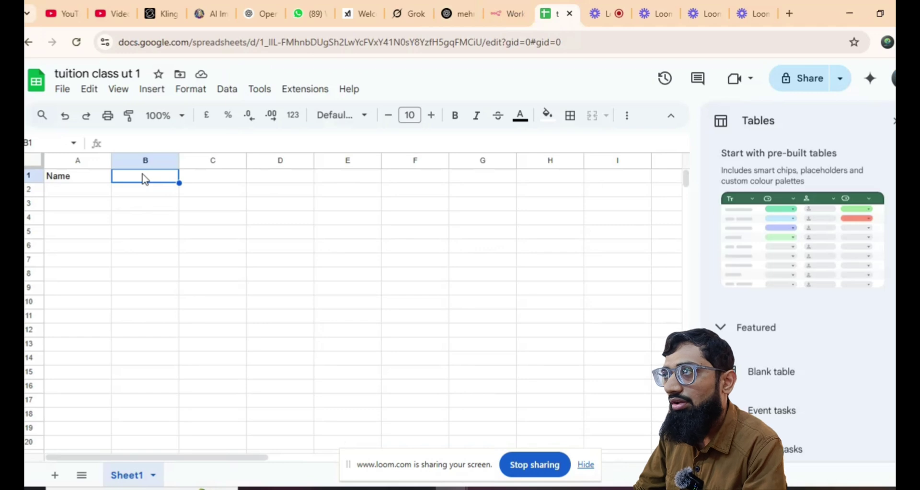
pyautogui.hotkey('ctrl', 'v')
# - Copy the header "Course" from the ChatGPT guide into cell C1 of the spreadsheet
pyautogui.click(462, 13)
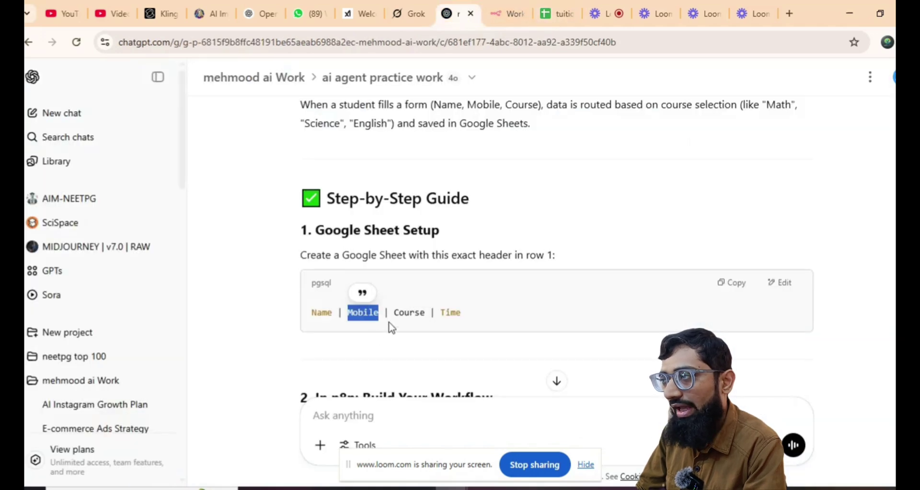
pyautogui.moveTo(394, 314); pyautogui.dragTo(428, 322)
pyautogui.hotkey('ctrl', 'c')
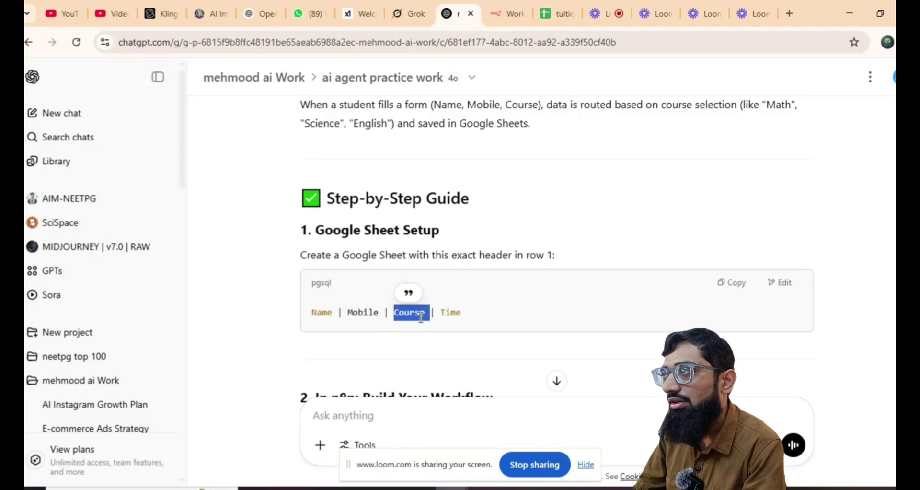
pyautogui.click(558, 14)
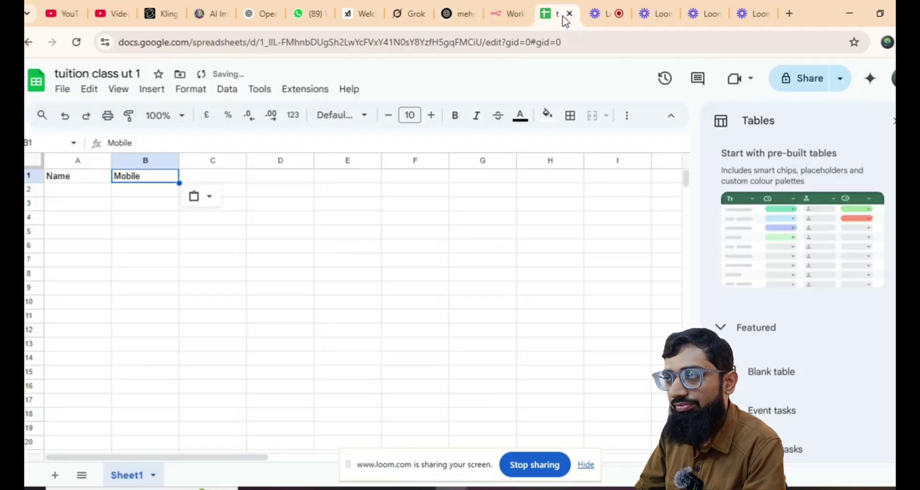
pyautogui.click(198, 181)
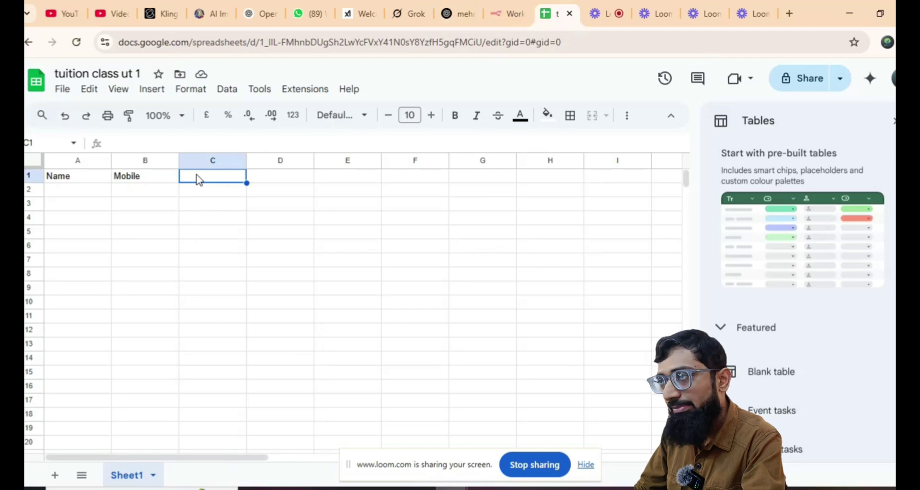
pyautogui.hotkey('ctrl', 'v')
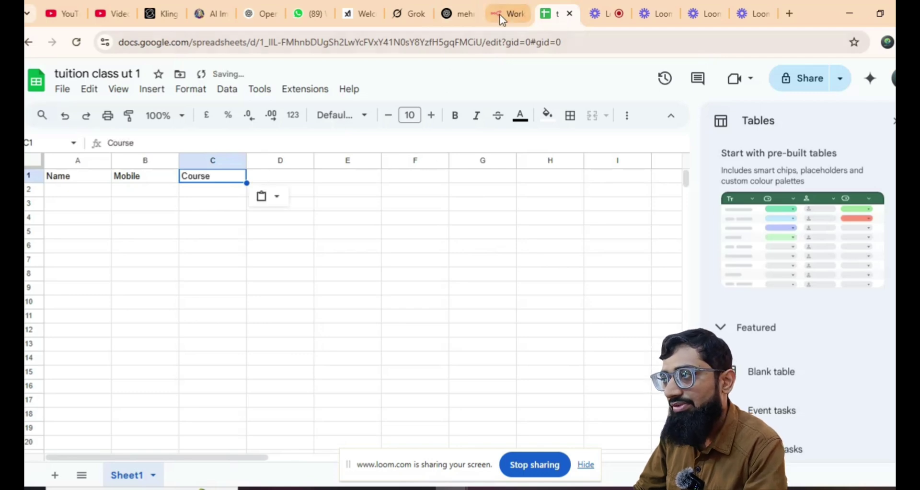
# - Copy the header "Time" from the ChatGPT guide into cell D1 of the spreadsheet
pyautogui.click(459, 15)
pyautogui.moveTo(441, 312); pyautogui.dragTo(462, 311)
pyautogui.hotkey('ctrl', 'c')
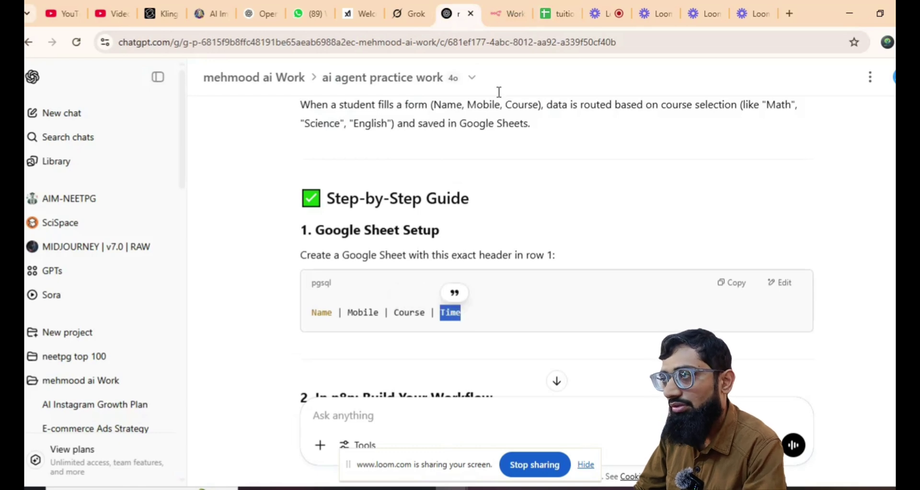
pyautogui.click(556, 13)
pyautogui.click(280, 179)
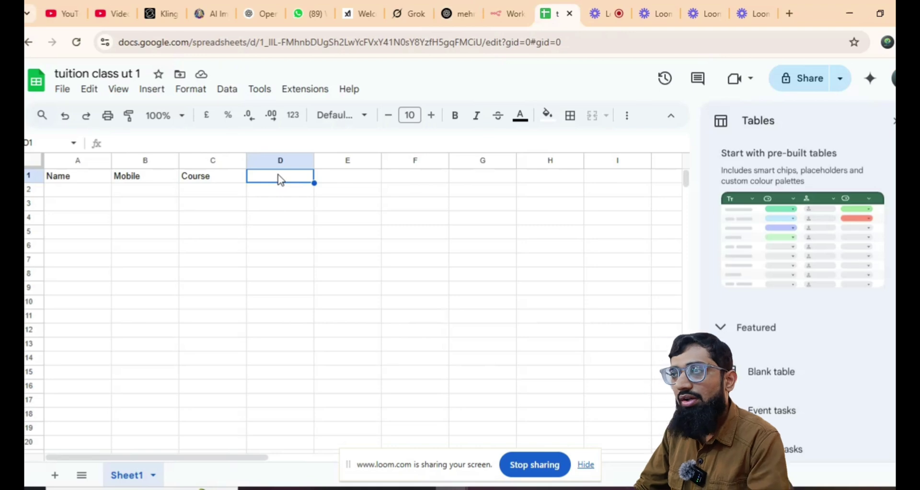
pyautogui.hotkey('ctrl', 'v')
pyautogui.click(75, 200)
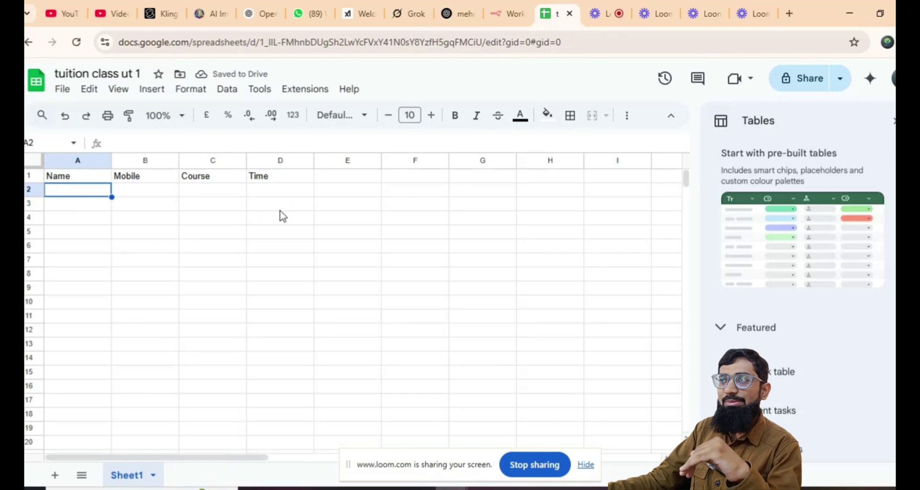
# - Read the form trigger step in the ChatGPT guide, and add the "On new n8n Form event" trigger to the empty workflow in n8n
pyautogui.click(456, 14)
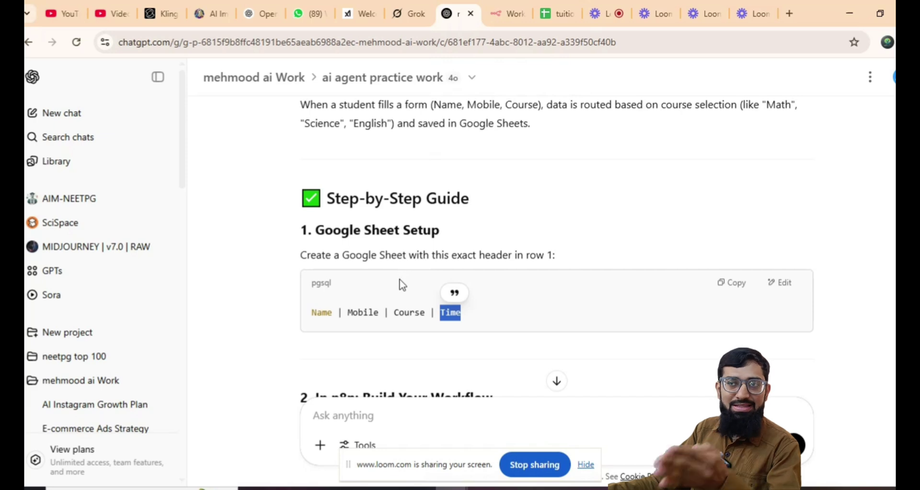
pyautogui.scroll(-3, 400, 304)
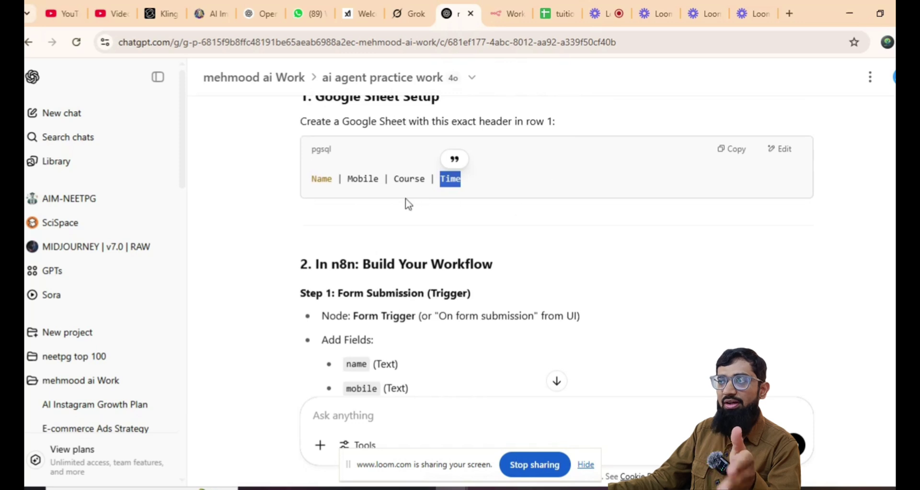
pyautogui.scroll(-2, 508, 184)
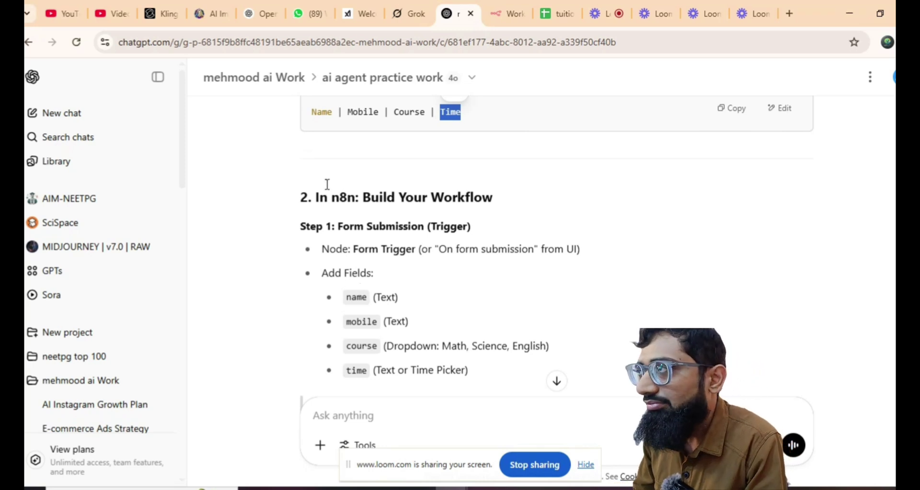
pyautogui.click(502, 10)
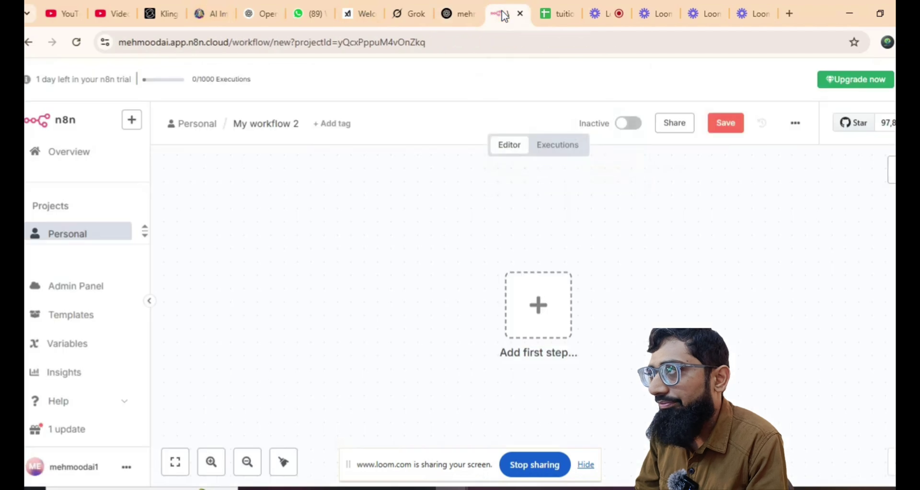
pyautogui.click(597, 15)
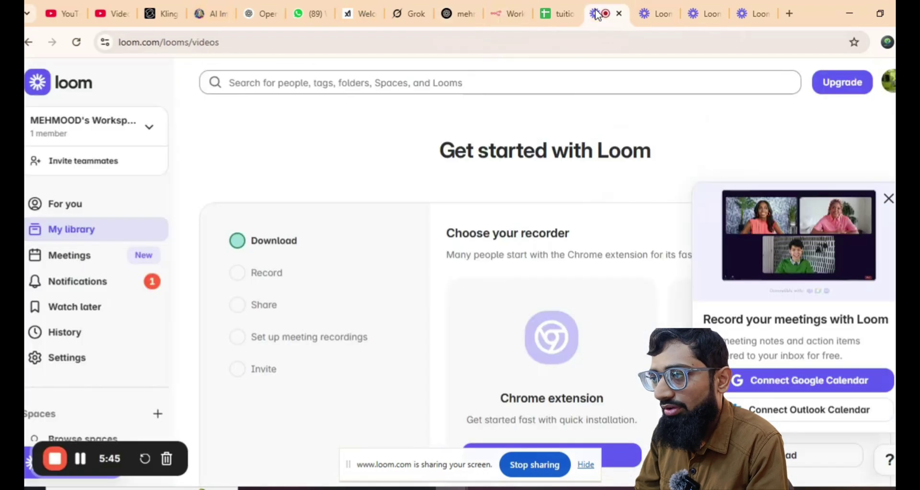
pyautogui.click(499, 13)
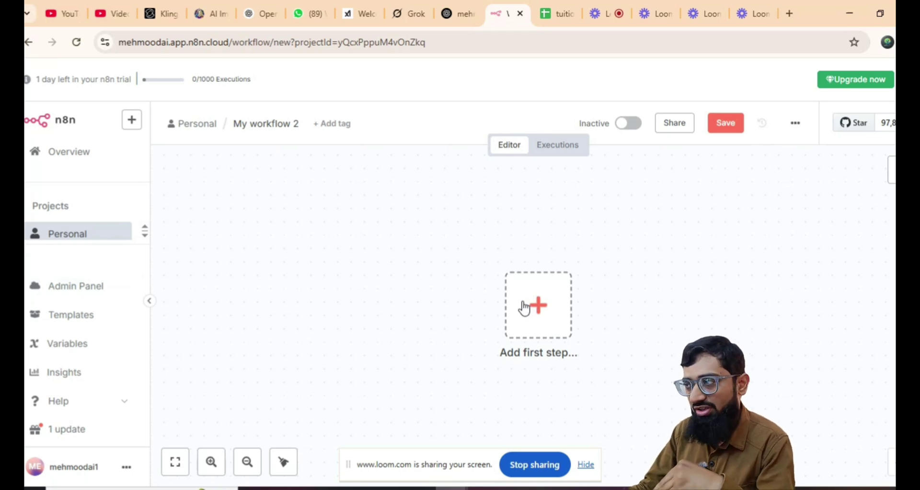
pyautogui.click(538, 308)
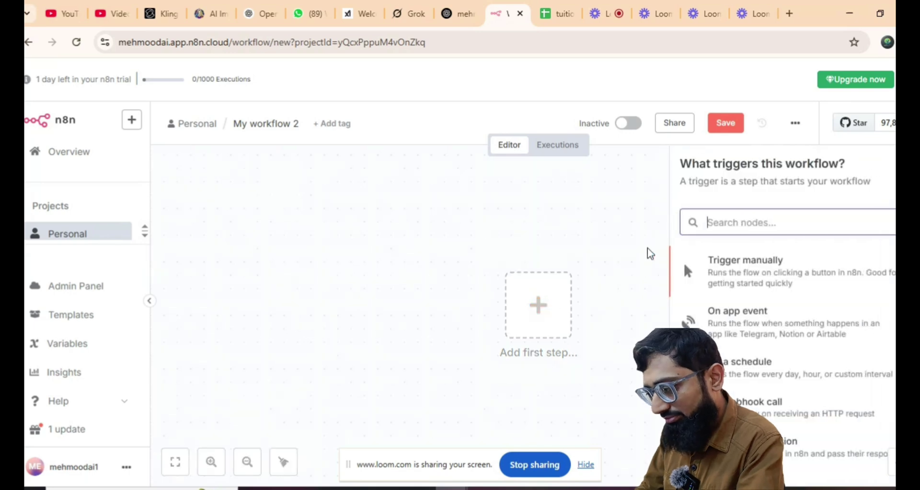
pyautogui.write('form')
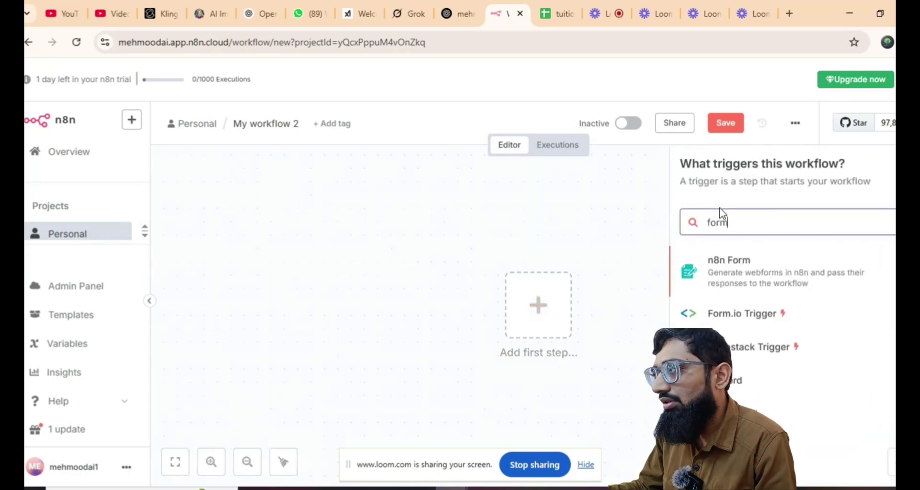
pyautogui.click(719, 269)
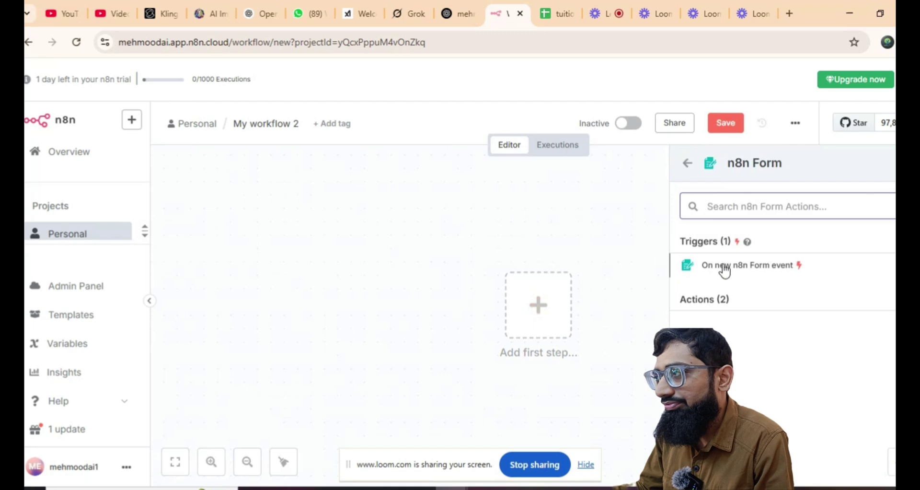
pyautogui.click(725, 267)
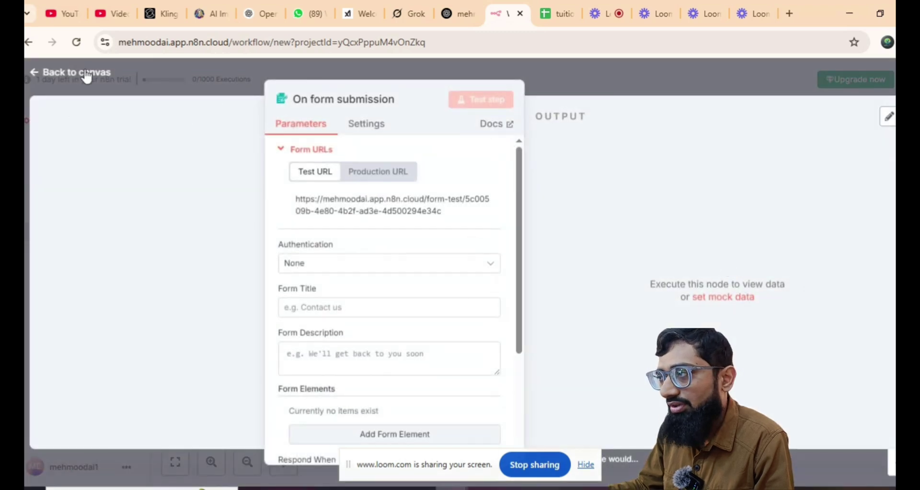
pyautogui.click(88, 72)
pyautogui.moveTo(527, 304); pyautogui.dragTo(354, 291)
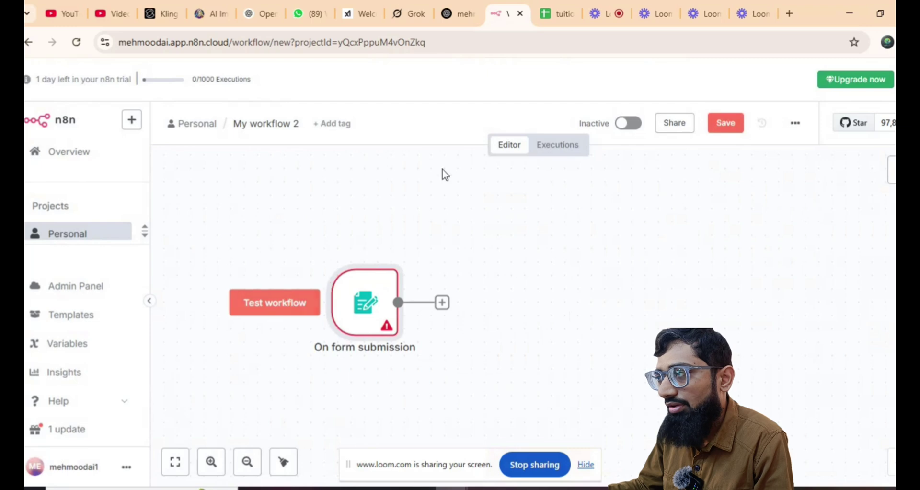
# - Add a Switch node after the form trigger and return to the canvas, leaving its parameters at their defaults
pyautogui.click(442, 302)
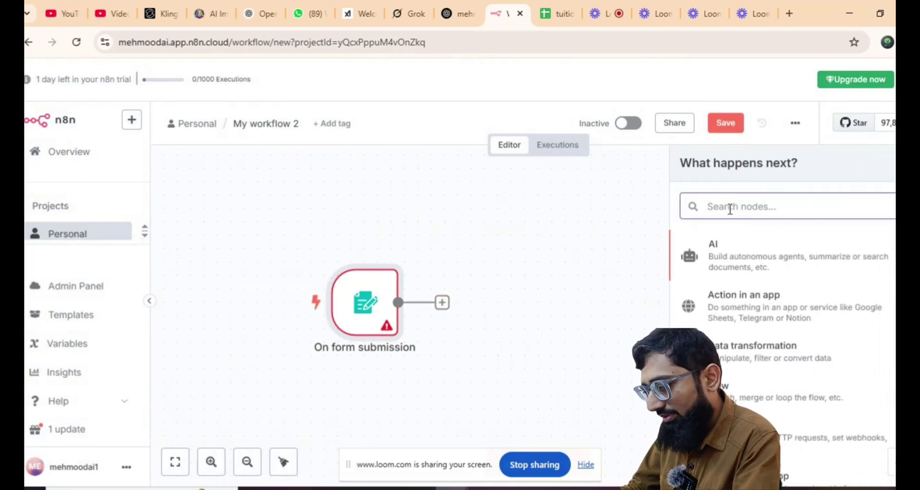
pyautogui.write('s')
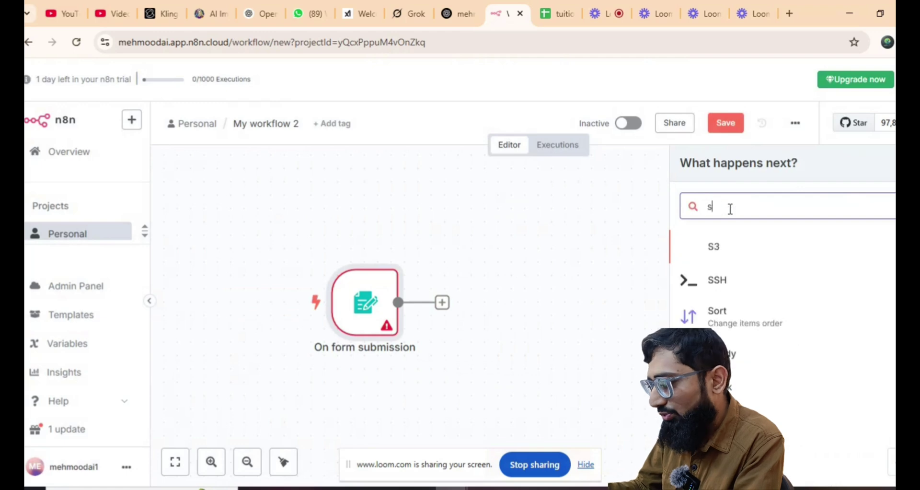
pyautogui.write('wi')
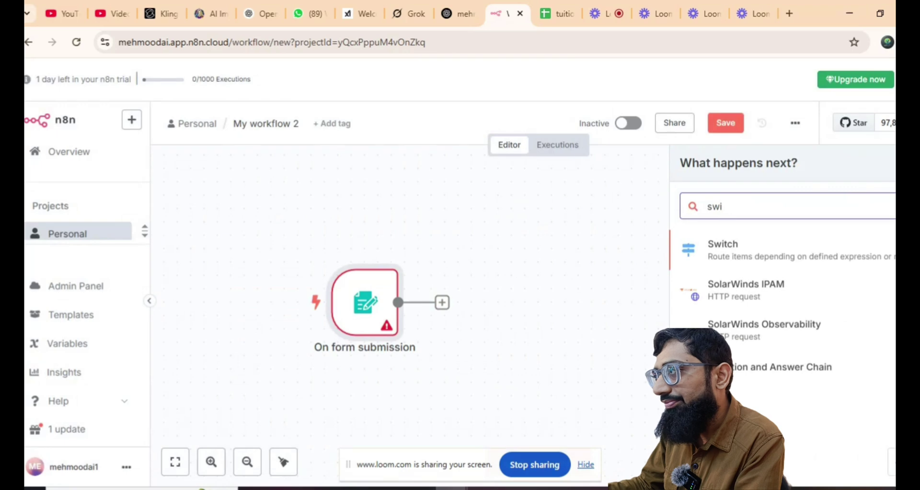
pyautogui.click(737, 253)
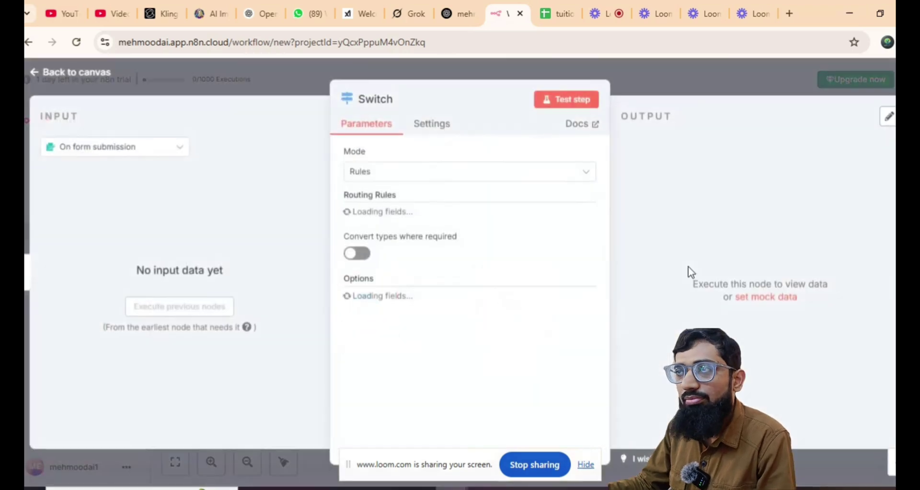
pyautogui.click(77, 73)
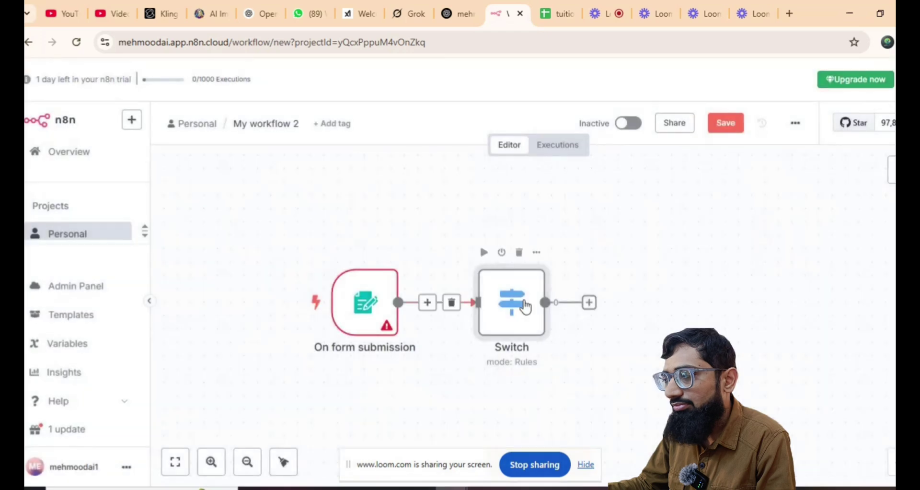
# - Add a Google Sheets "Append row in sheet" node after the Switch node, and arrange the canvas with Switch raised above the other nodes
pyautogui.click(589, 303)
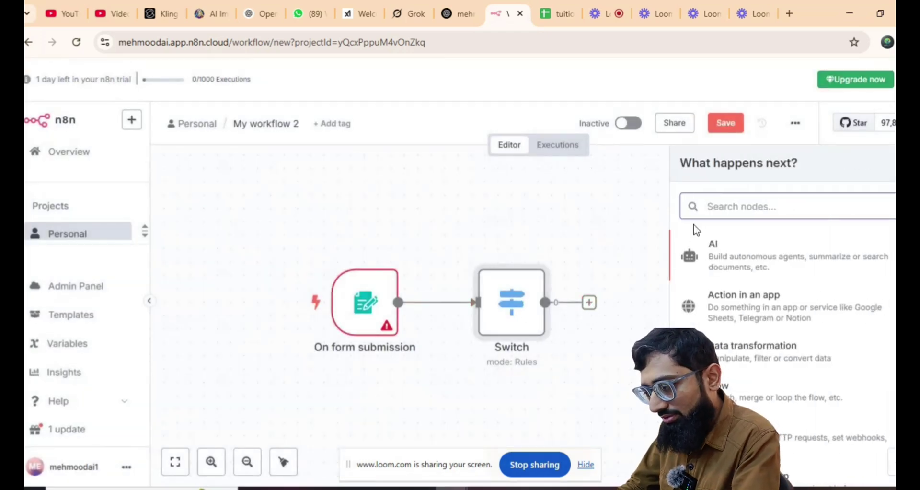
pyautogui.write('sheet')
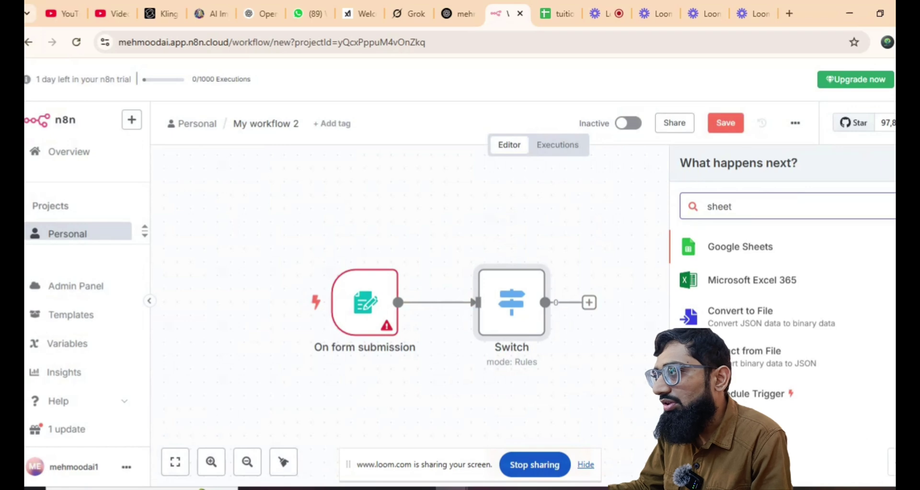
pyautogui.click(751, 250)
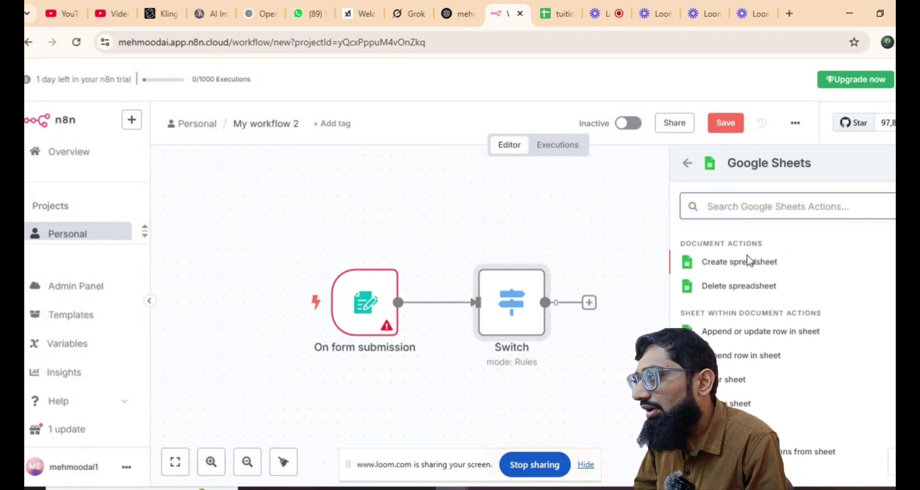
pyautogui.scroll(-1, 738, 297)
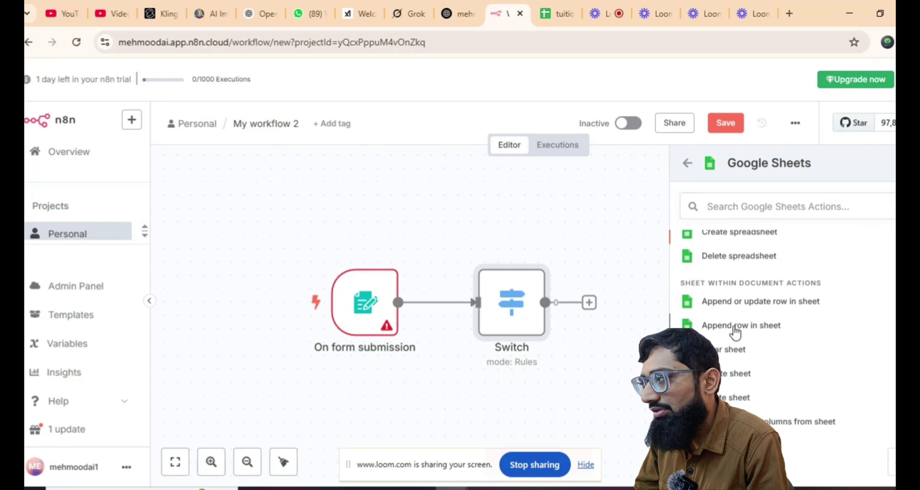
pyautogui.click(735, 332)
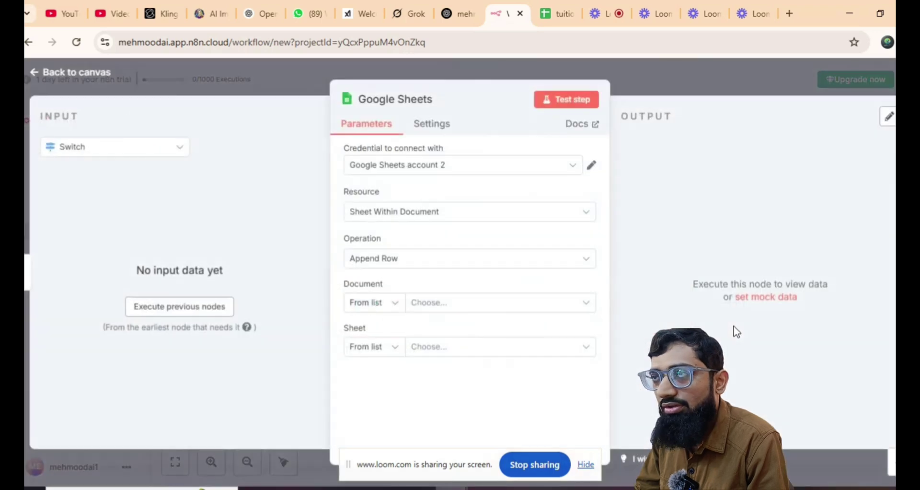
pyautogui.click(77, 73)
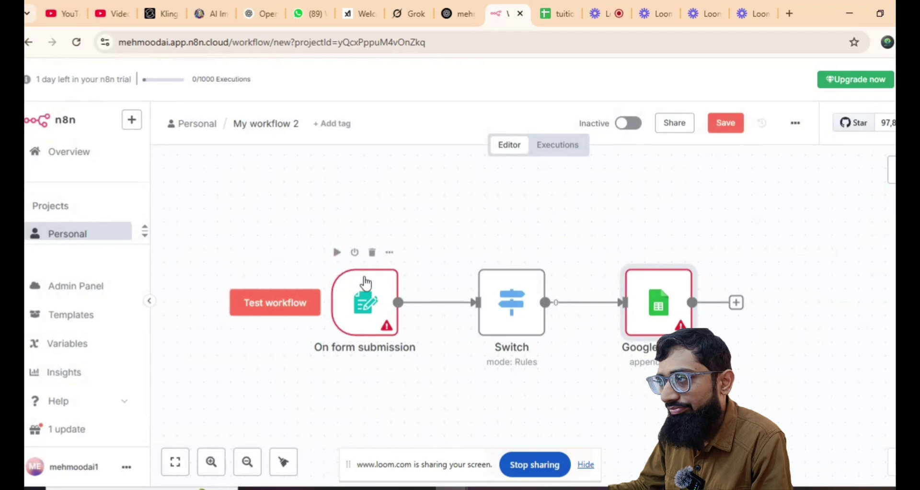
pyautogui.moveTo(492, 283); pyautogui.dragTo(480, 204)
pyautogui.moveTo(660, 290)
pyautogui.mouseDown()
pyautogui.moveTo(634, 283)
pyautogui.moveTo(695, 280)
pyautogui.moveTo(673, 279)
pyautogui.mouseUp()
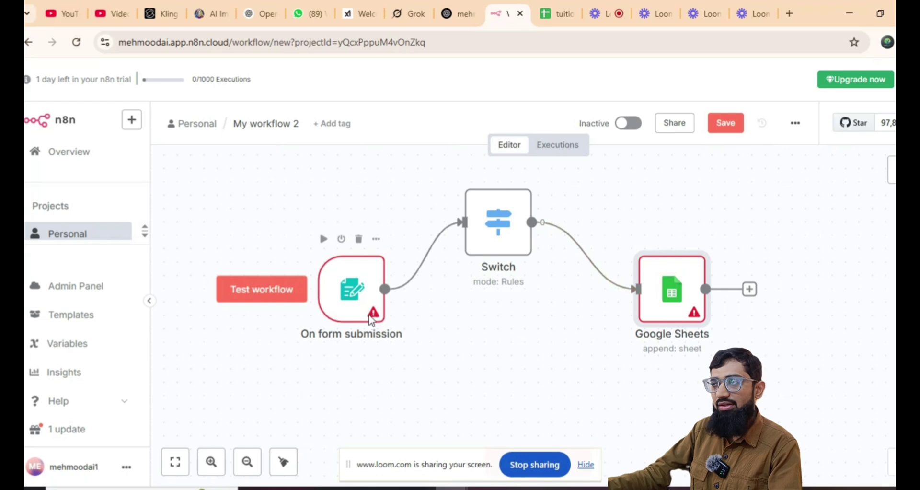
# - Open the form trigger's settings and read the required form fields and their types in the ChatGPT guide
pyautogui.doubleClick(372, 320)
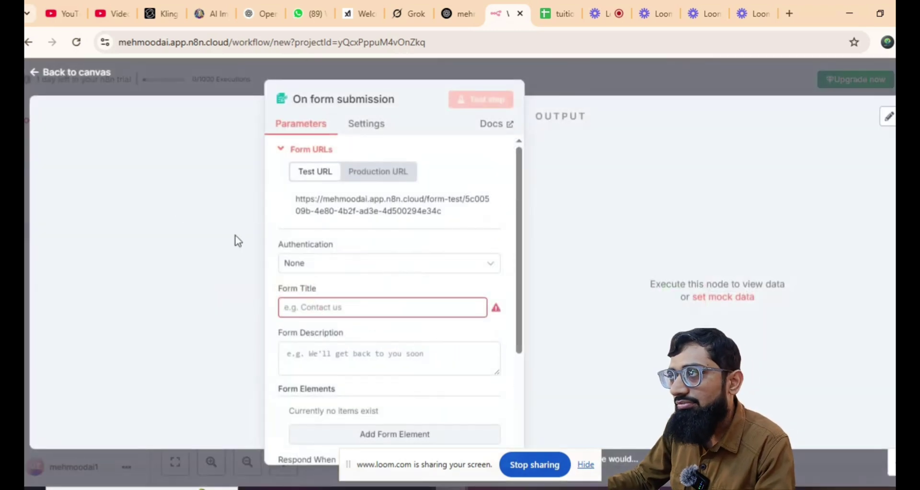
pyautogui.click(457, 14)
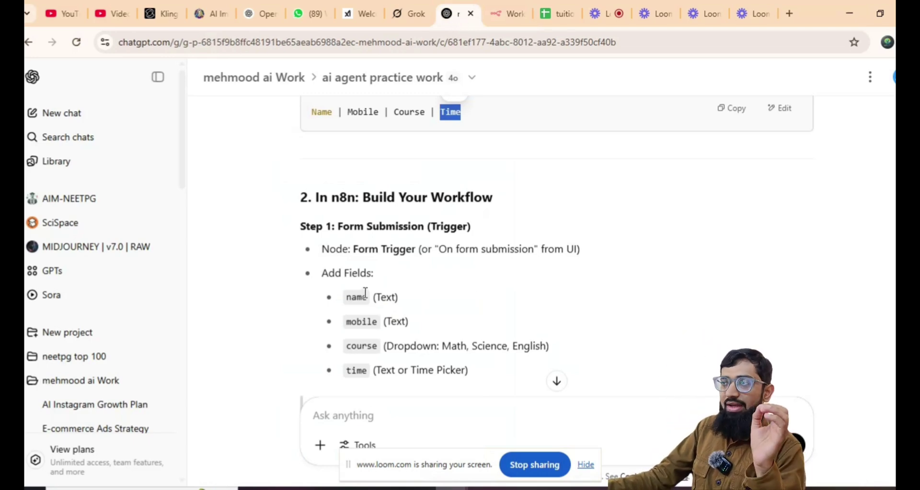
pyautogui.moveTo(374, 296); pyautogui.dragTo(410, 322)
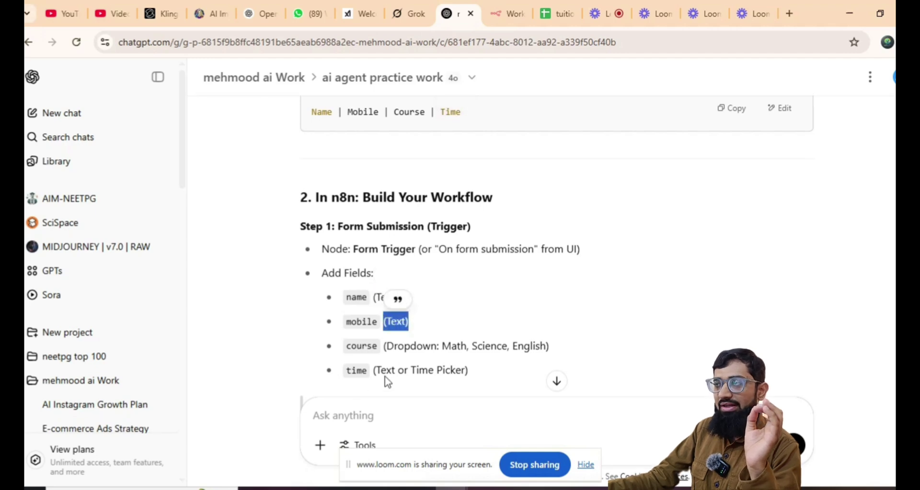
pyautogui.moveTo(377, 370); pyautogui.dragTo(461, 370)
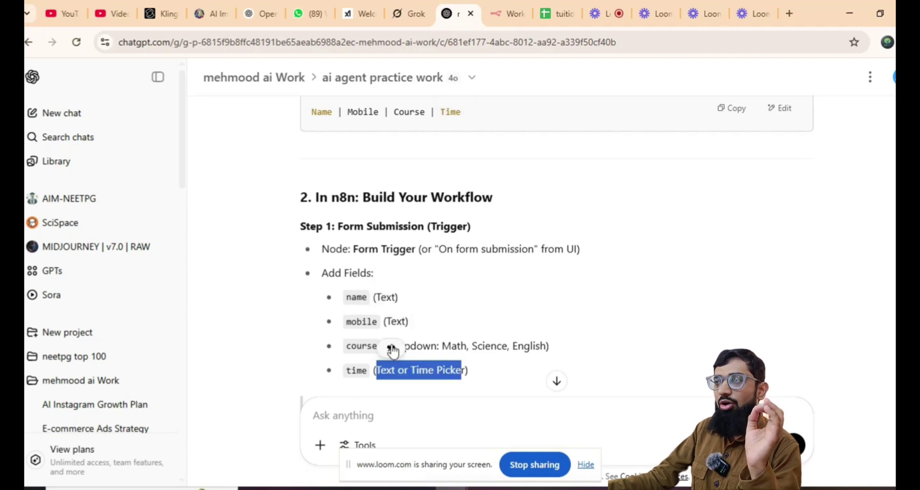
pyautogui.click(348, 346)
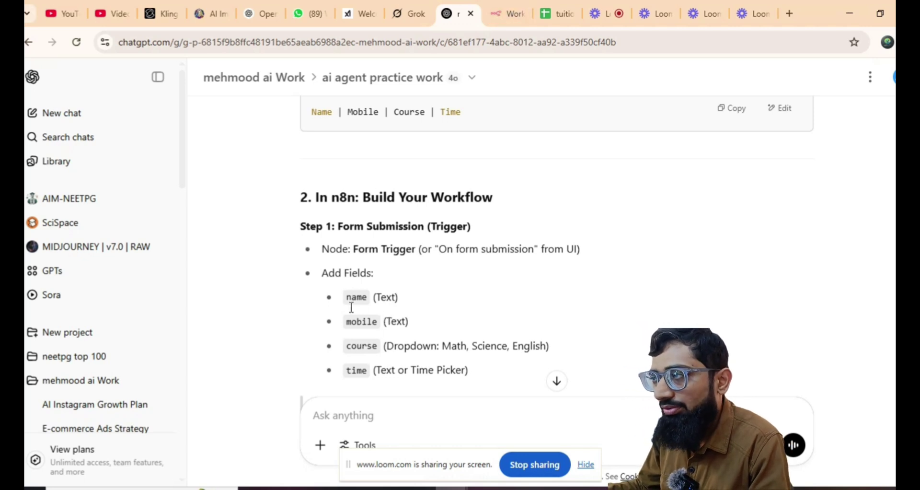
# - Copy the spreadsheet's title "tuition class ut 1" from Google Sheets into the form trigger's Form Title in n8n
pyautogui.click(507, 13)
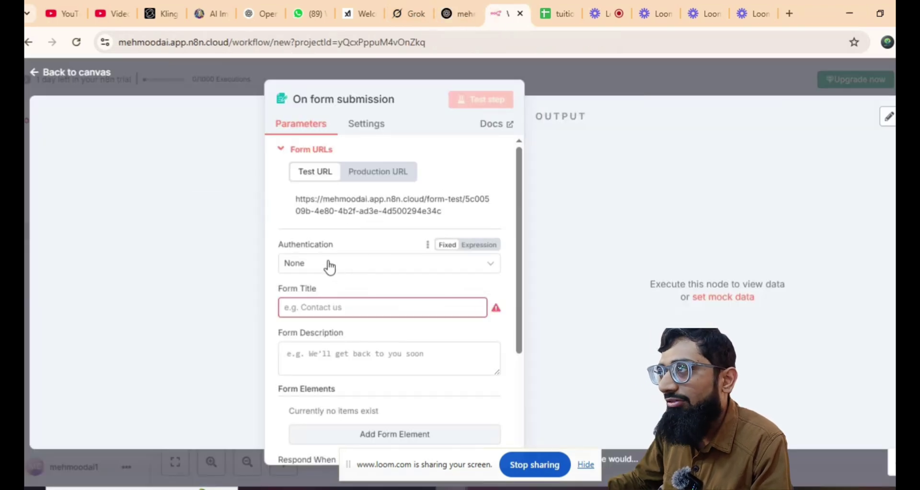
pyautogui.click(556, 13)
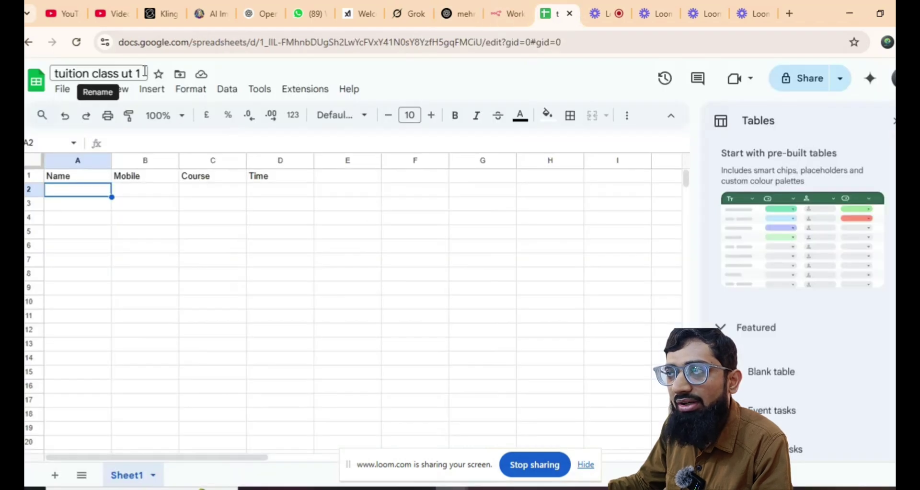
pyautogui.moveTo(128, 71); pyautogui.dragTo(52, 79)
pyautogui.hotkey('ctrl', 'c')
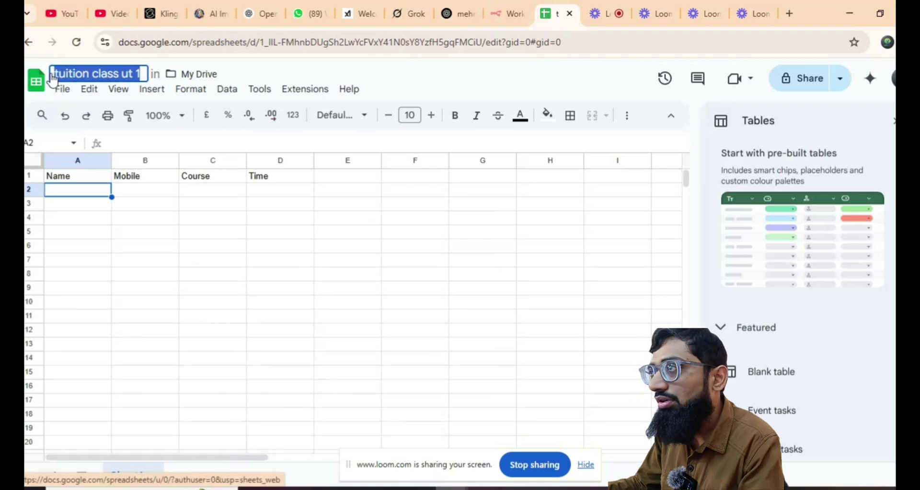
pyautogui.click(494, 10)
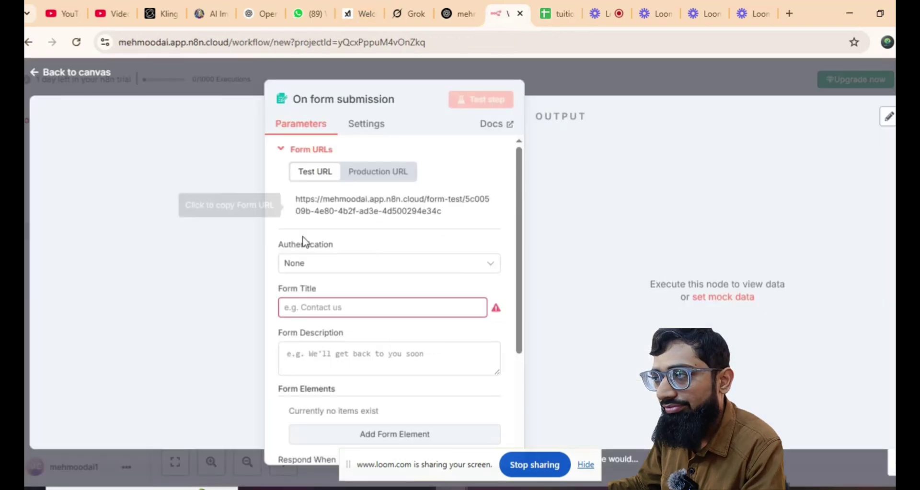
pyautogui.click(307, 305)
pyautogui.hotkey('ctrl', 'v')
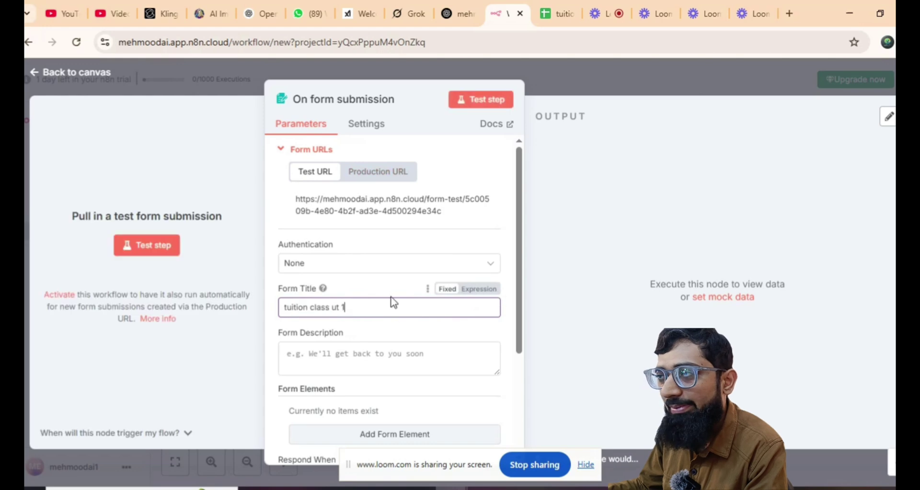
# - Add a Text form element with the field name "name" copied from the ChatGPT guide, and check its type against the guide
pyautogui.scroll(-3, 379, 301)
pyautogui.click(396, 301)
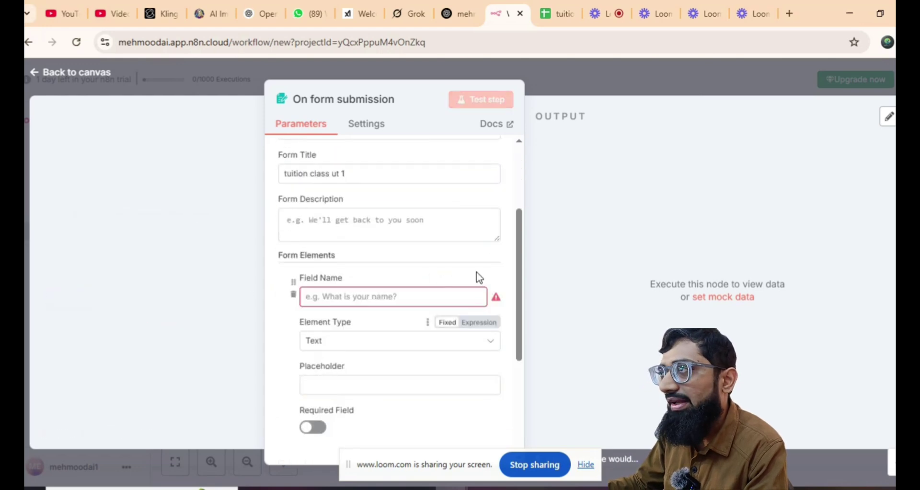
pyautogui.click(456, 13)
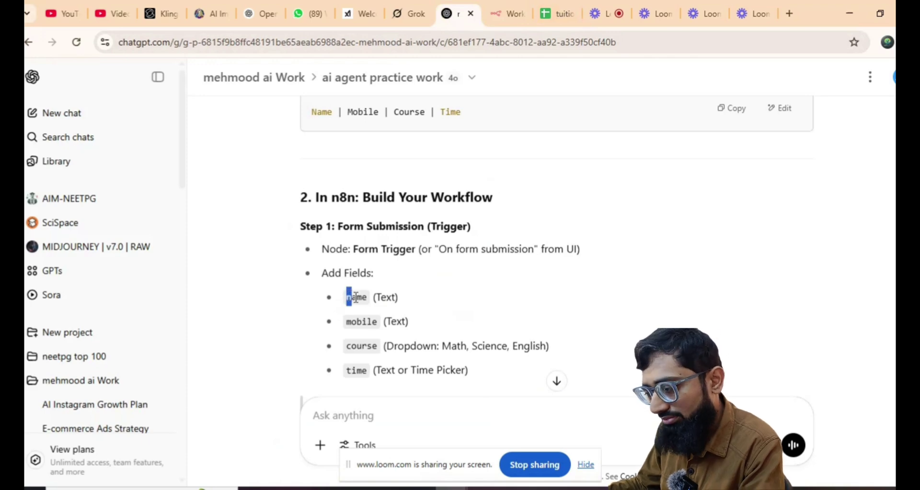
pyautogui.moveTo(356, 298); pyautogui.dragTo(372, 303)
pyautogui.hotkey('ctrl', 'c')
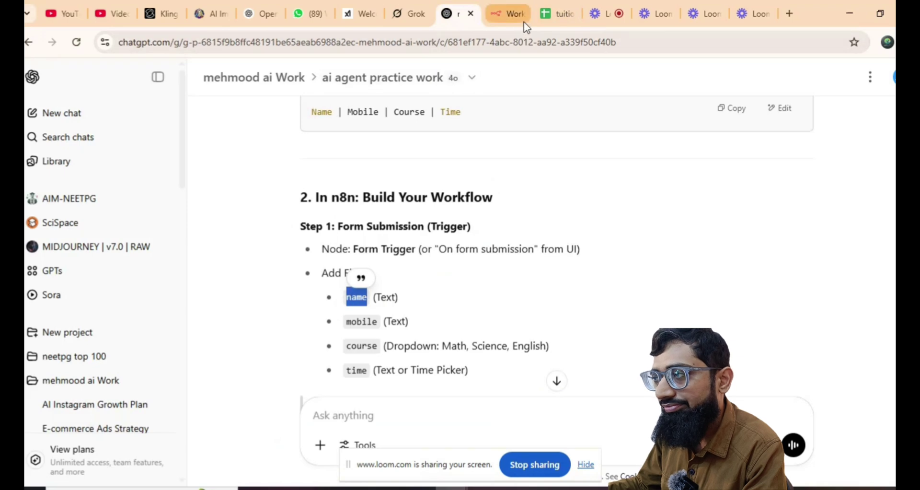
pyautogui.click(507, 15)
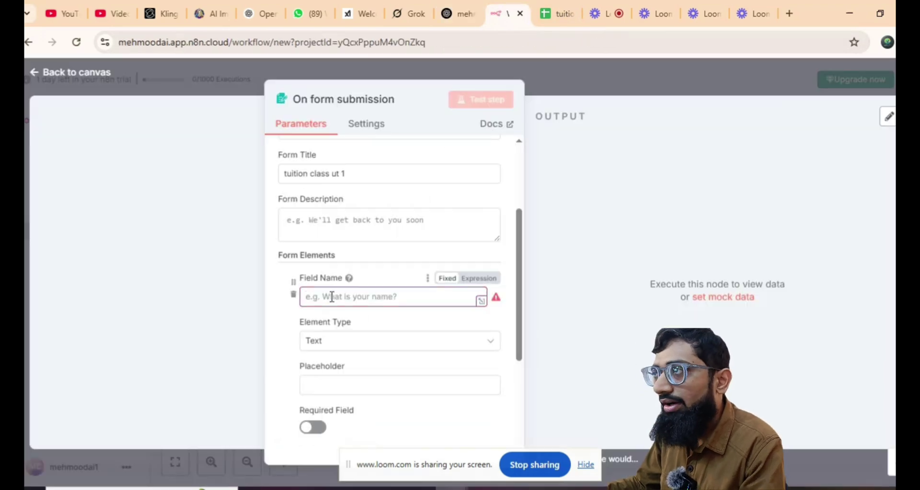
pyautogui.click(332, 296)
pyautogui.hotkey('ctrl', 'v')
pyautogui.click(464, 16)
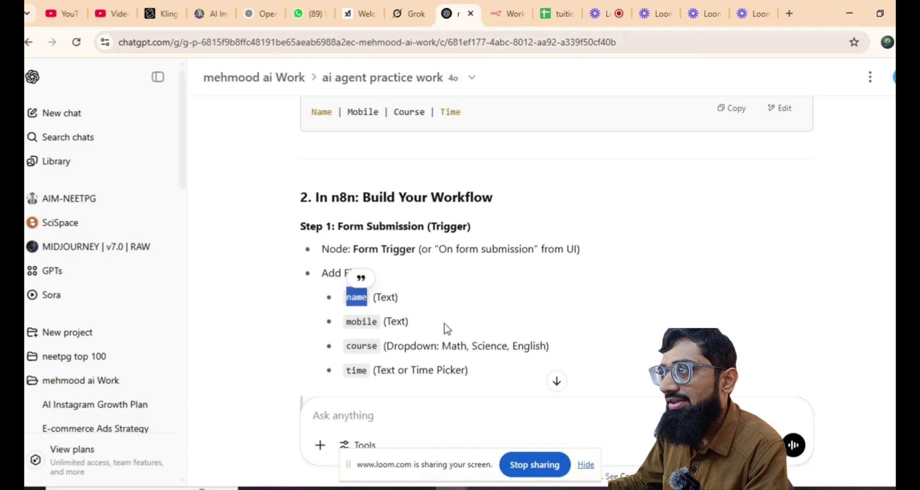
pyautogui.click(502, 17)
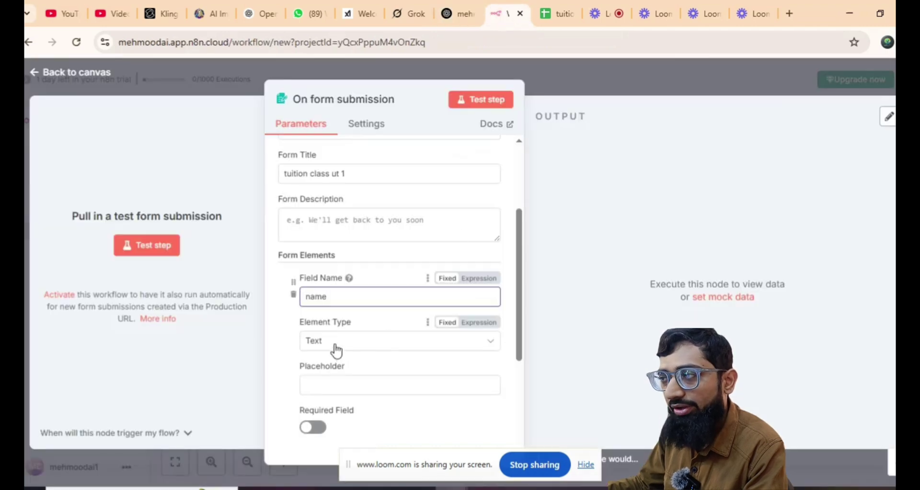
# - Add a second Text form element with the field name "mobile" copied from the ChatGPT guide
pyautogui.scroll(-3, 359, 320)
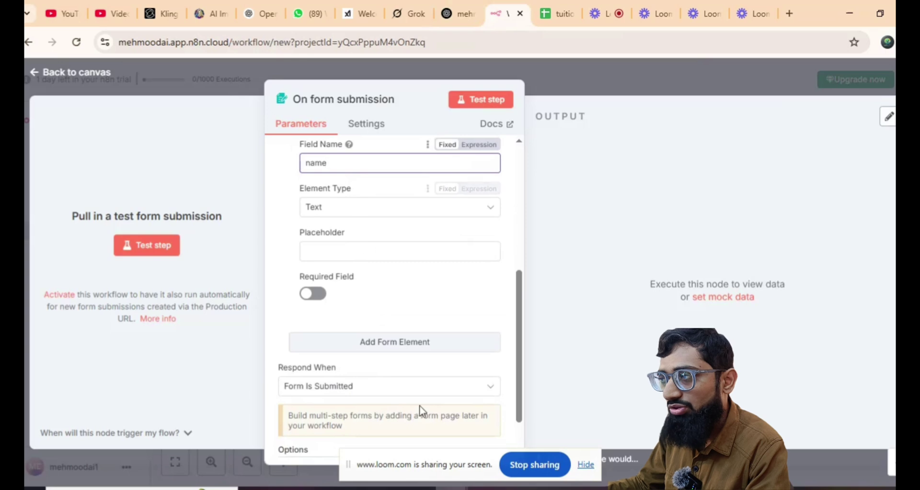
pyautogui.click(401, 349)
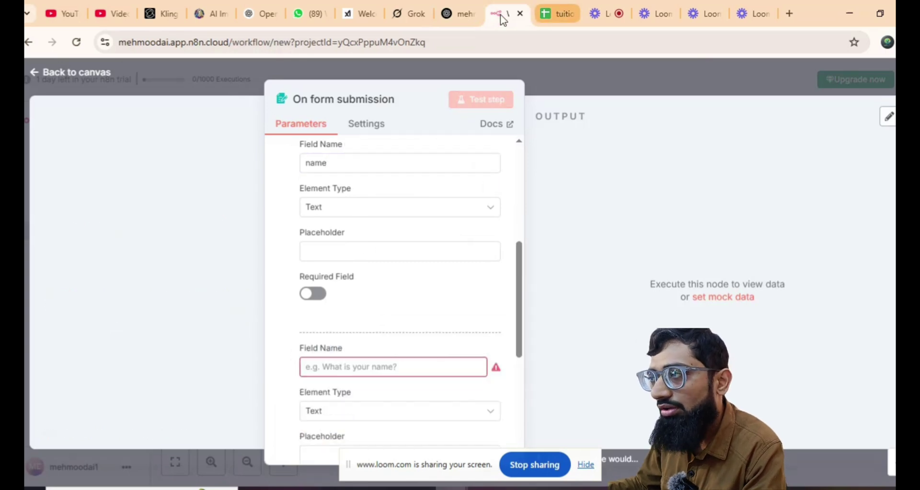
pyautogui.click(458, 14)
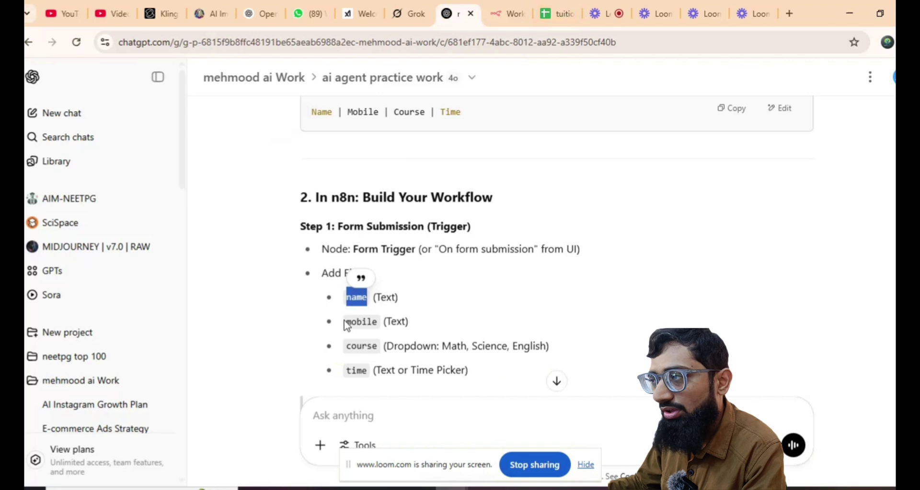
pyautogui.moveTo(344, 322); pyautogui.dragTo(380, 334)
pyautogui.hotkey('ctrl', 'c')
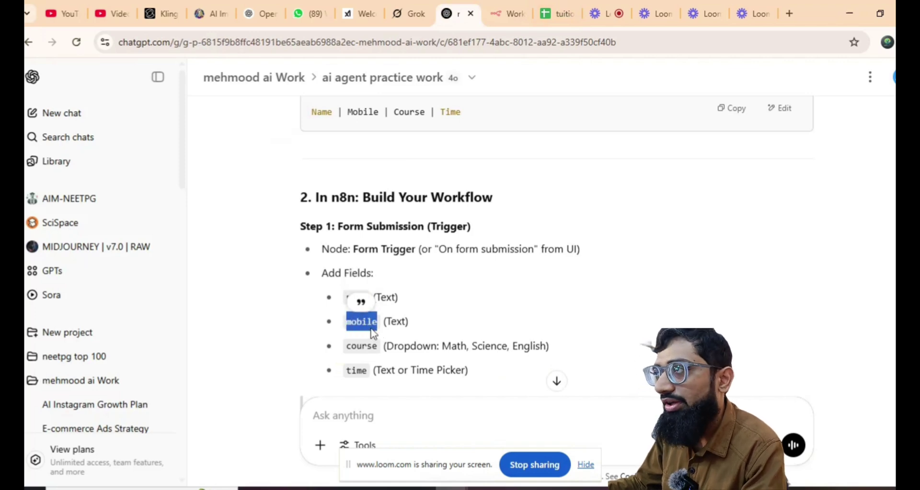
pyautogui.click(501, 17)
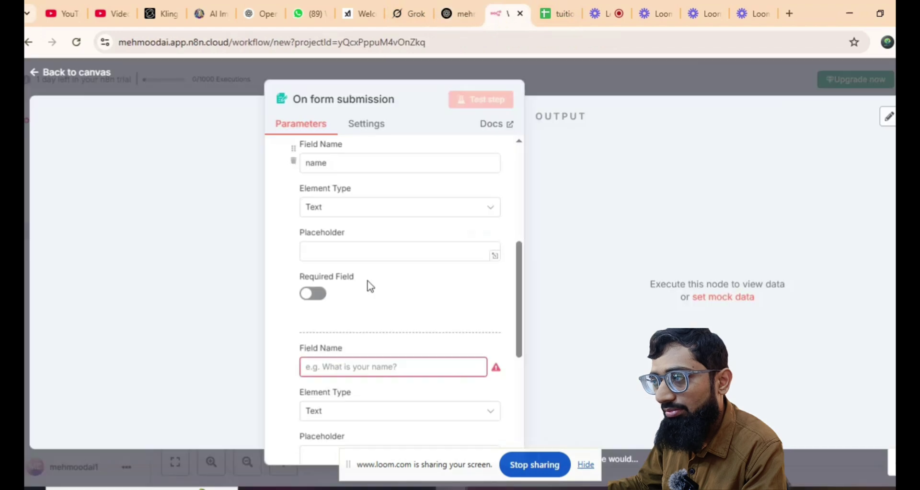
pyautogui.hotkey('ctrl', 'v')
pyautogui.scroll(-2, 335, 379)
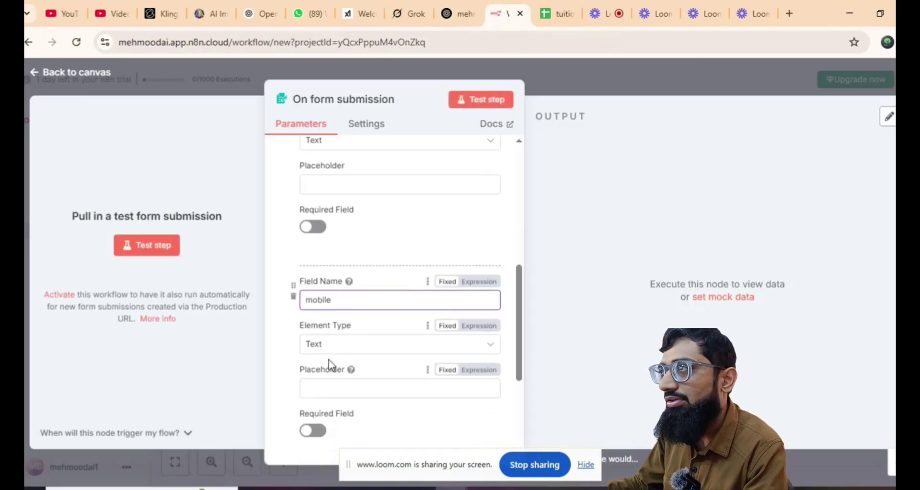
# - Add a third form element with the field name "course" copied from the ChatGPT guide
pyautogui.click(458, 15)
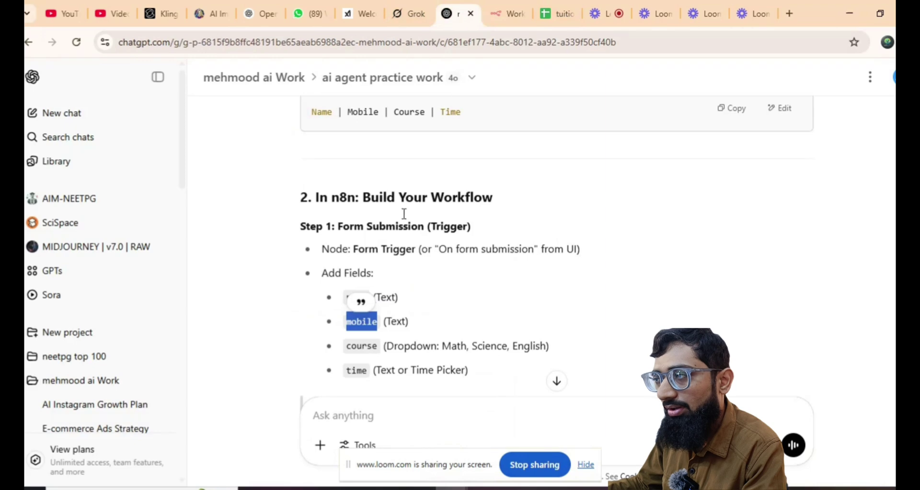
pyautogui.moveTo(349, 345); pyautogui.dragTo(375, 347)
pyautogui.hotkey('ctrl', 'c')
pyautogui.click(508, 14)
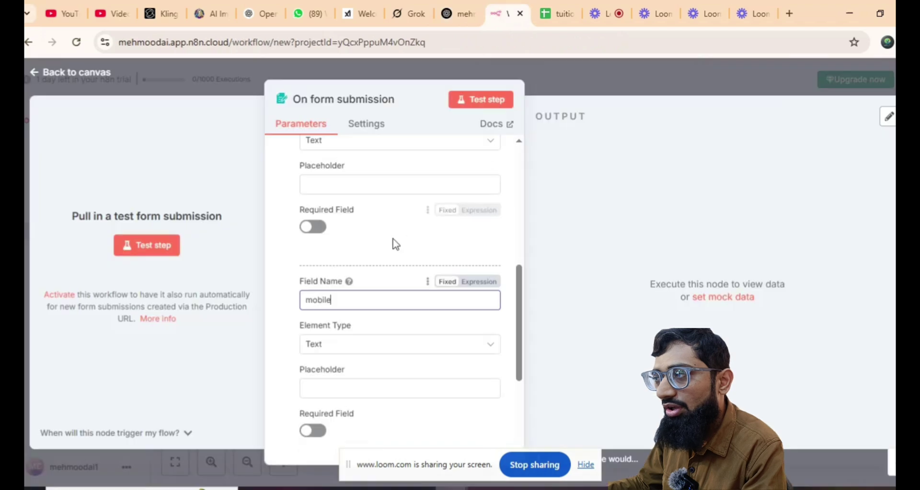
pyautogui.scroll(-4, 389, 259)
pyautogui.click(401, 292)
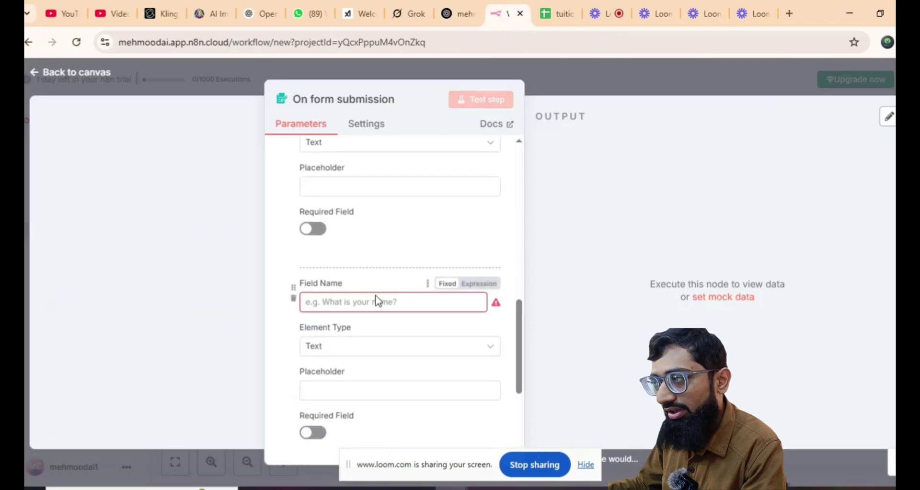
pyautogui.hotkey('ctrl', 'v')
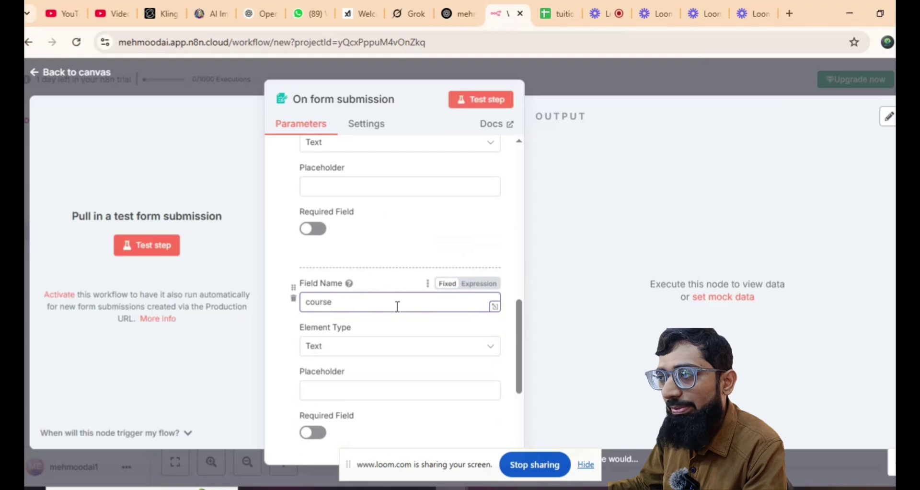
# - Set the course element's type to Dropdown List per the ChatGPT guide and add two more empty field options
pyautogui.click(453, 14)
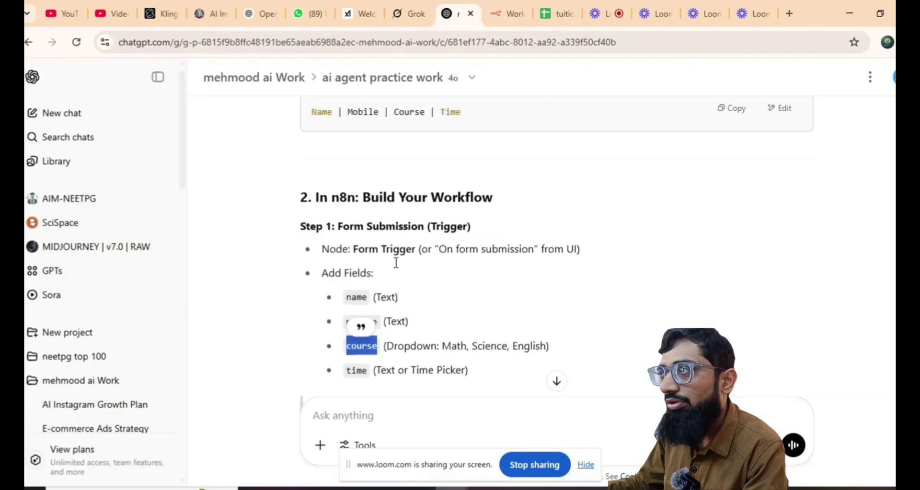
pyautogui.click(506, 15)
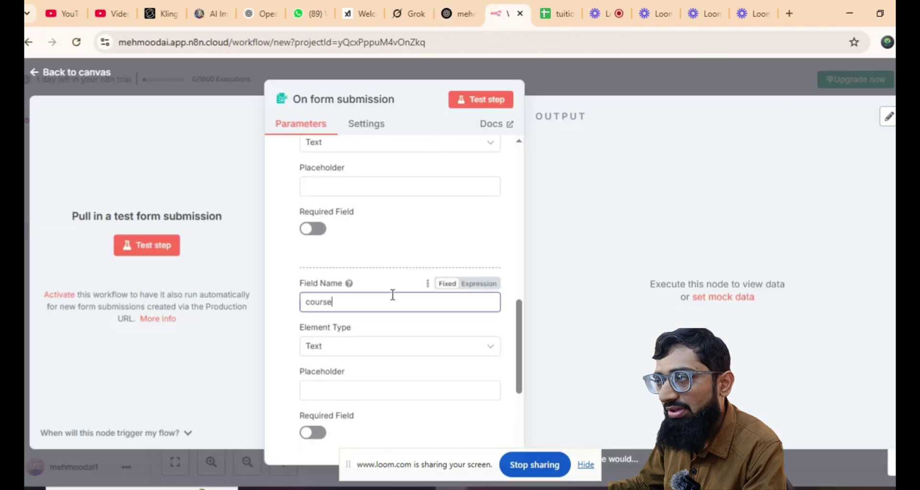
pyautogui.click(393, 355)
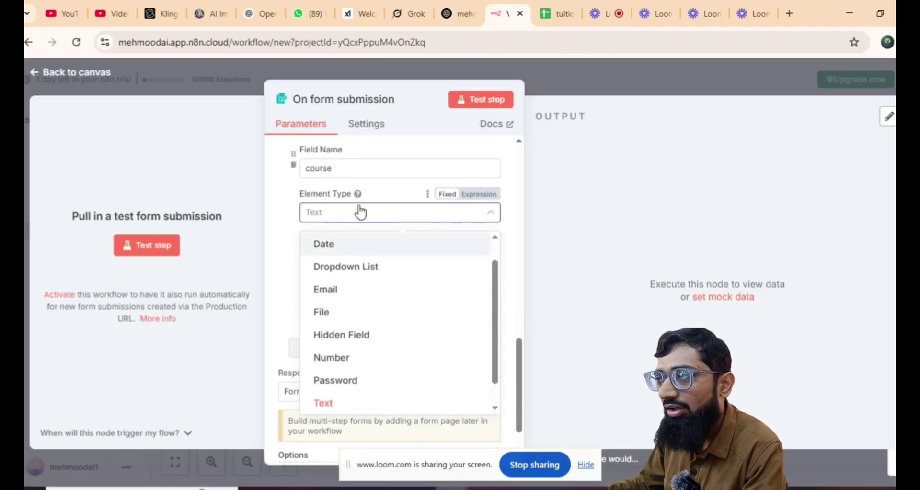
pyautogui.click(358, 341)
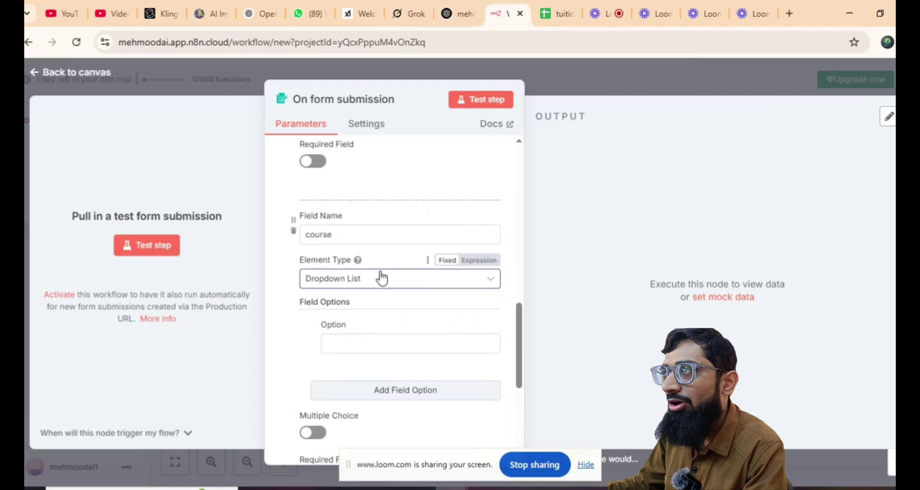
pyautogui.scroll(-2, 439, 185)
pyautogui.click(452, 13)
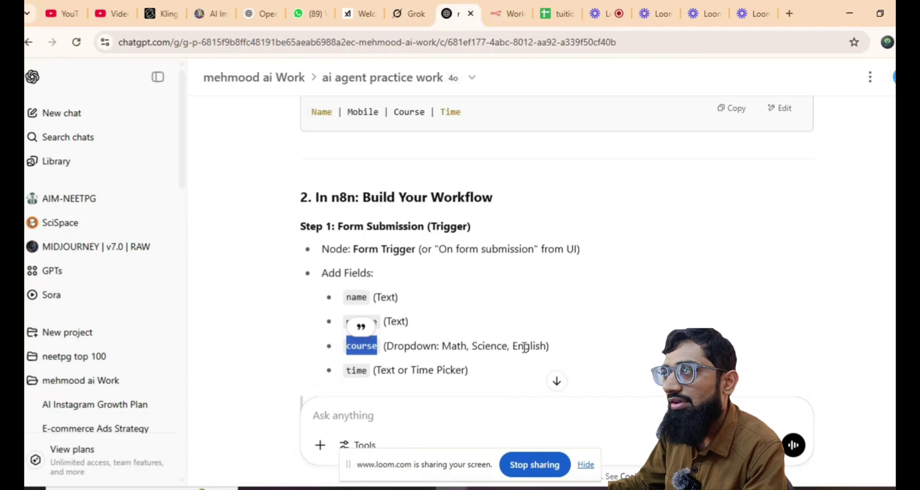
pyautogui.click(503, 14)
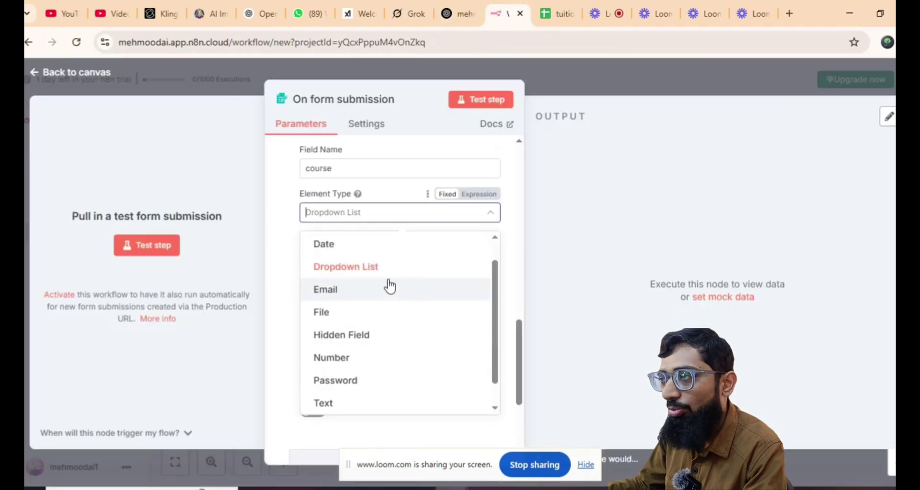
pyautogui.click(598, 222)
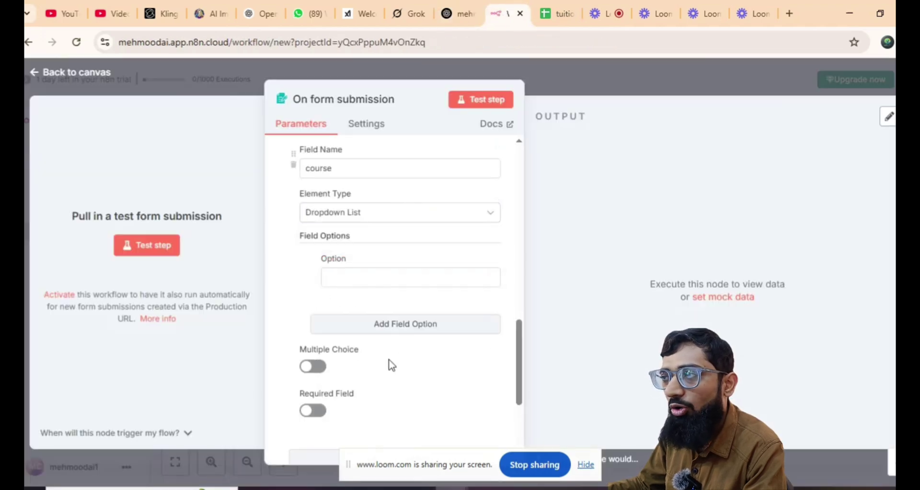
pyautogui.click(395, 330)
pyautogui.click(394, 399)
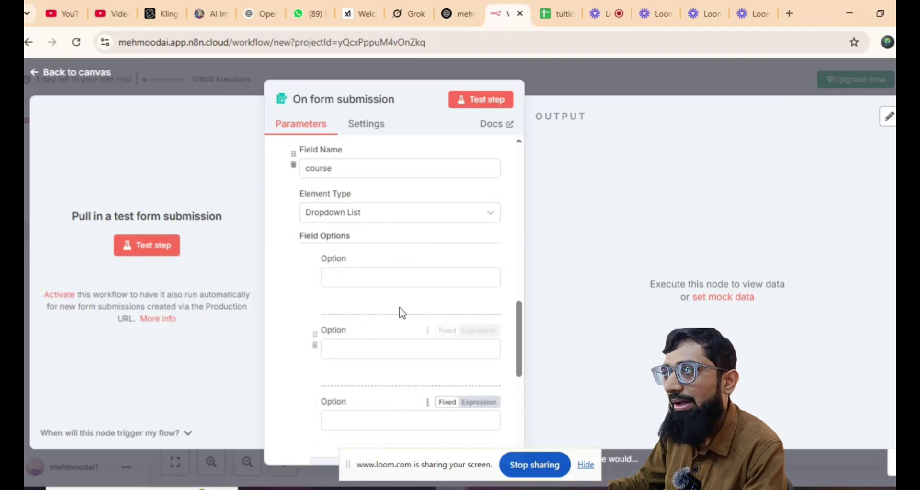
# - Copy "Math" from the course entry in the ChatGPT guide into the first dropdown option in n8n
pyautogui.click(468, 16)
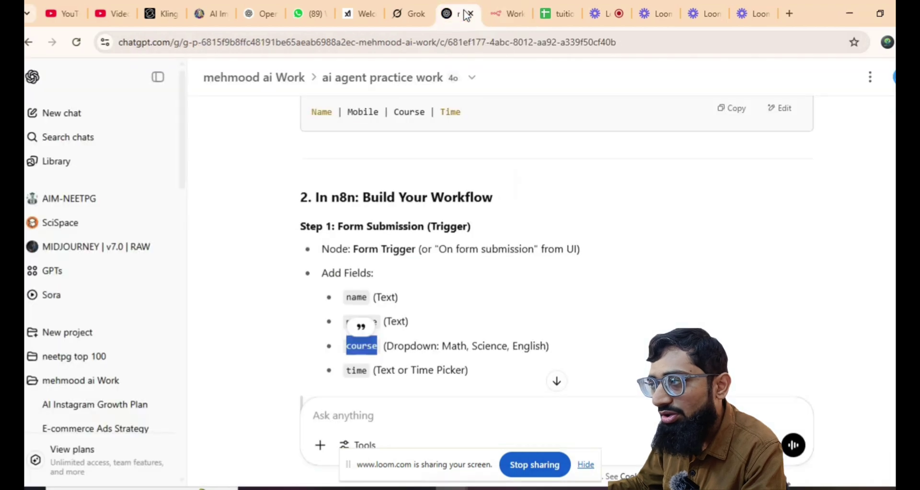
pyautogui.moveTo(442, 346); pyautogui.dragTo(461, 347)
pyautogui.hotkey('ctrl', 'c')
pyautogui.moveTo(452, 227); pyautogui.dragTo(505, 10)
pyautogui.click(505, 10)
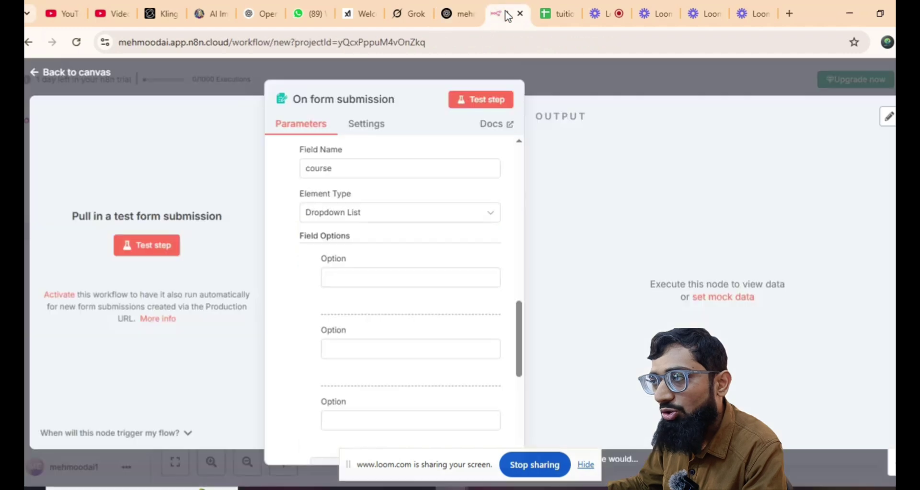
pyautogui.click(347, 282)
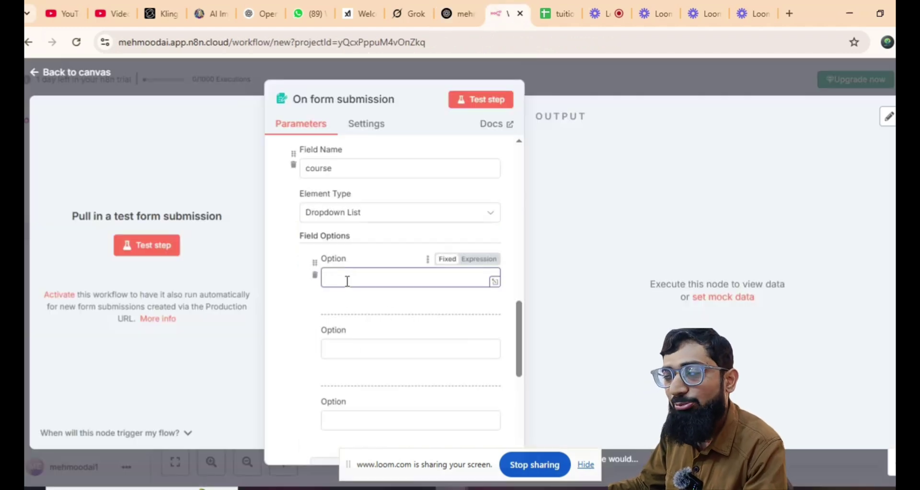
pyautogui.hotkey('ctrl', 'v')
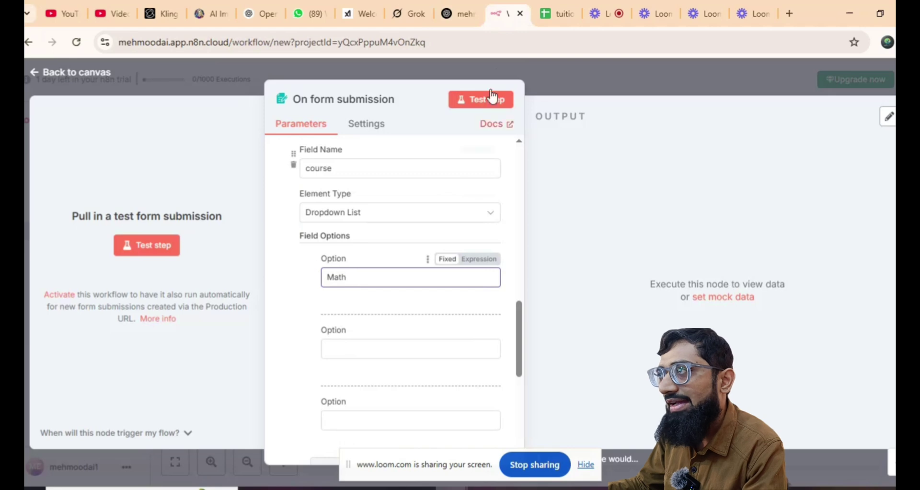
# - Copy "Science" from the ChatGPT guide into the second option of the course dropdown in n8n
pyautogui.hotkey('ctrl', 'Tab')
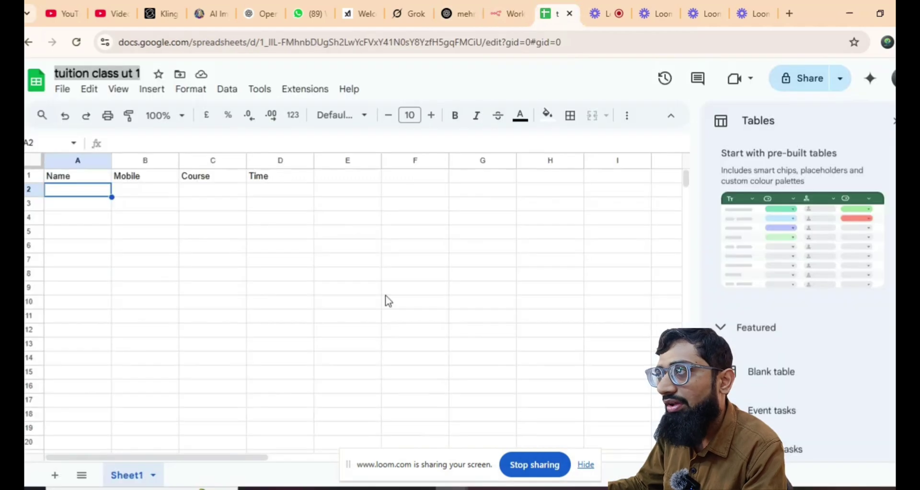
pyautogui.click(448, 14)
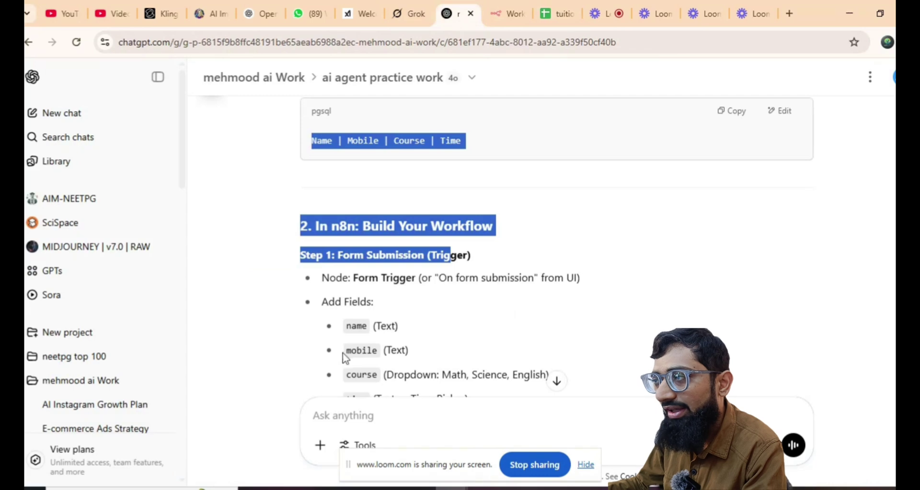
pyautogui.scroll(-4, 345, 359)
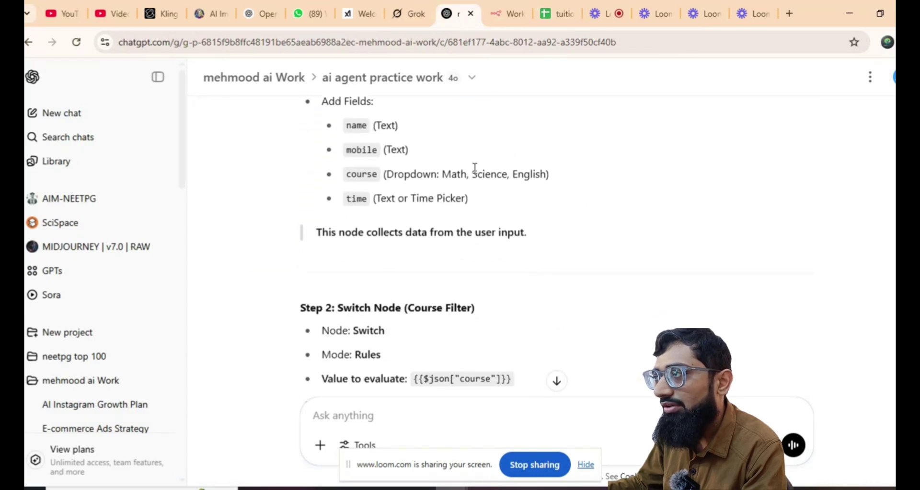
pyautogui.moveTo(473, 174); pyautogui.dragTo(500, 190)
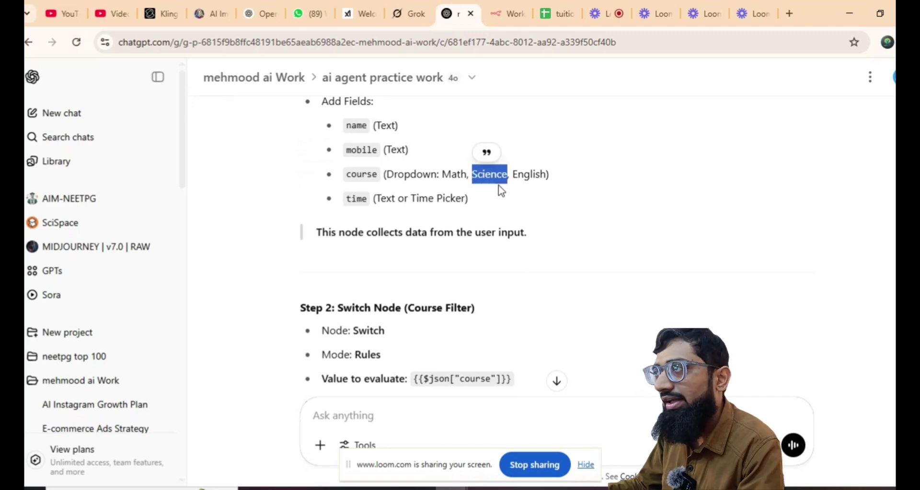
pyautogui.click(513, 12)
pyautogui.click(352, 348)
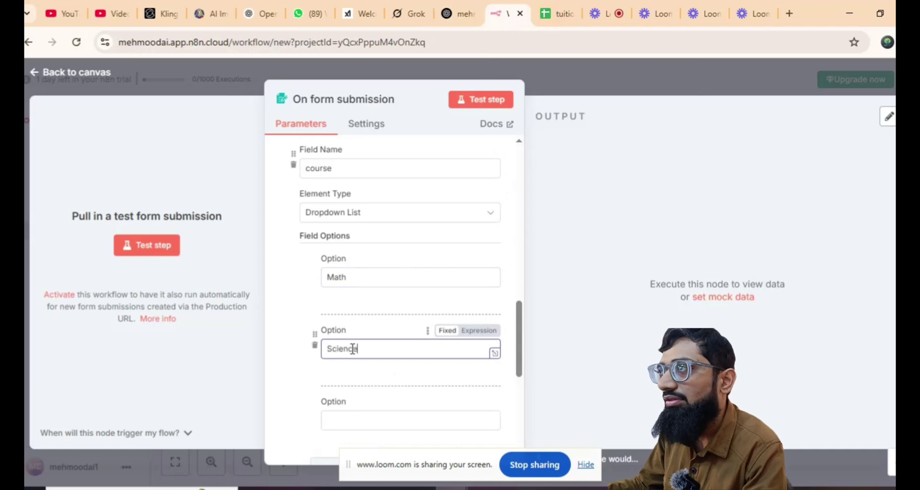
# - Copy "English" from the ChatGPT guide into the third option of the course dropdown in n8n
pyautogui.click(455, 13)
pyautogui.moveTo(511, 173); pyautogui.dragTo(553, 184)
pyautogui.click(503, 179)
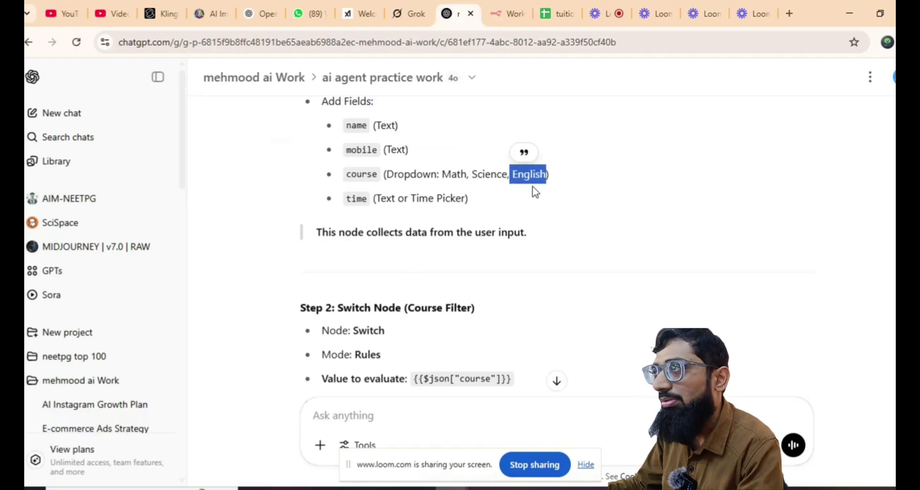
pyautogui.click(506, 15)
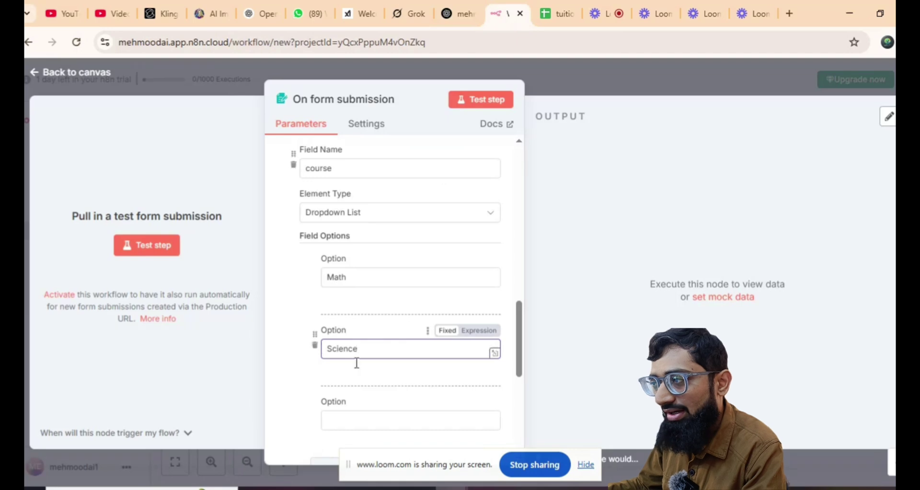
pyautogui.click(353, 418)
pyautogui.write('English')
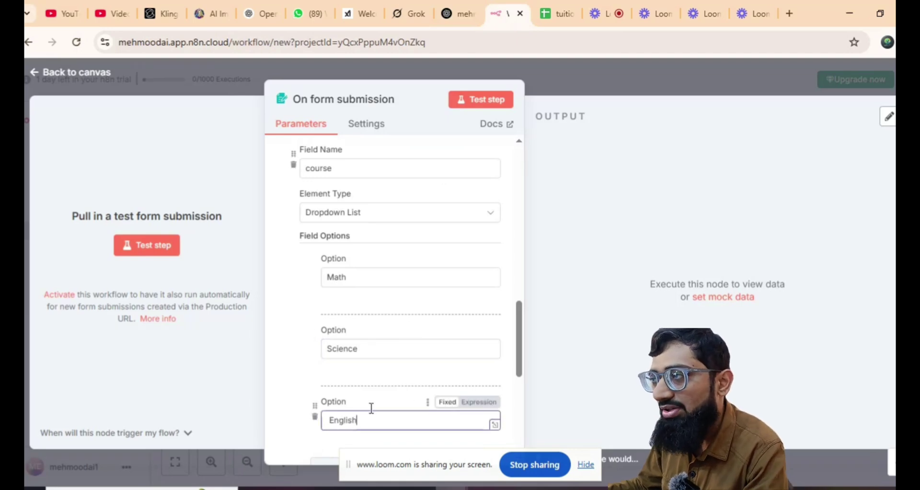
# - Review the form trigger's title, the name and mobile elements, and the course dropdown with its options
pyautogui.scroll(-2, 321, 405)
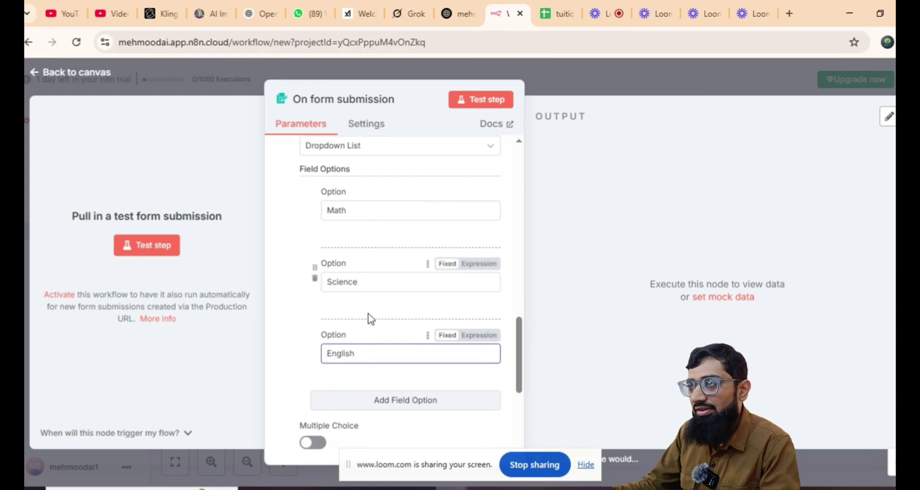
pyautogui.scroll(-5, 421, 360)
pyautogui.scroll(12, 421, 362)
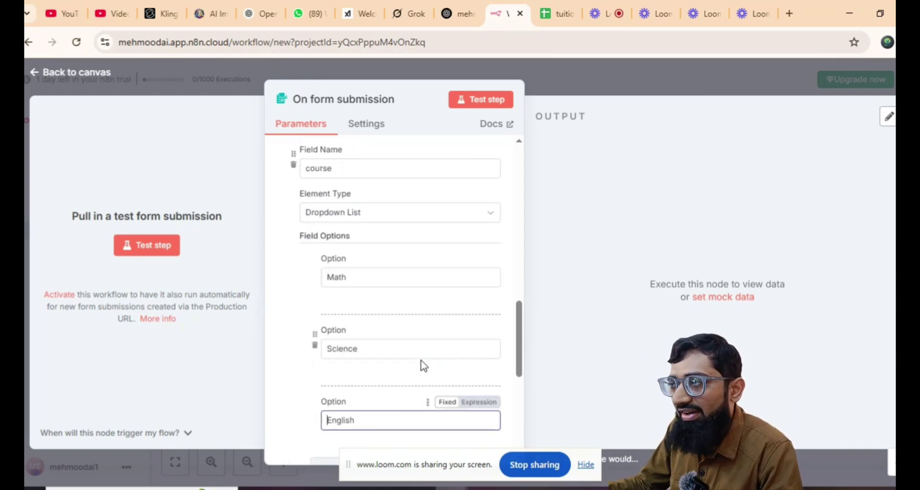
pyautogui.scroll(10, 351, 271)
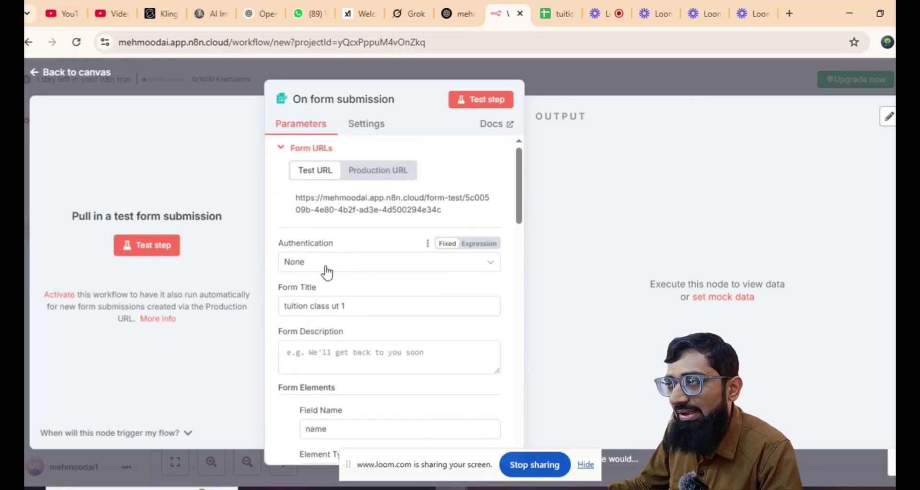
pyautogui.scroll(-2, 344, 281)
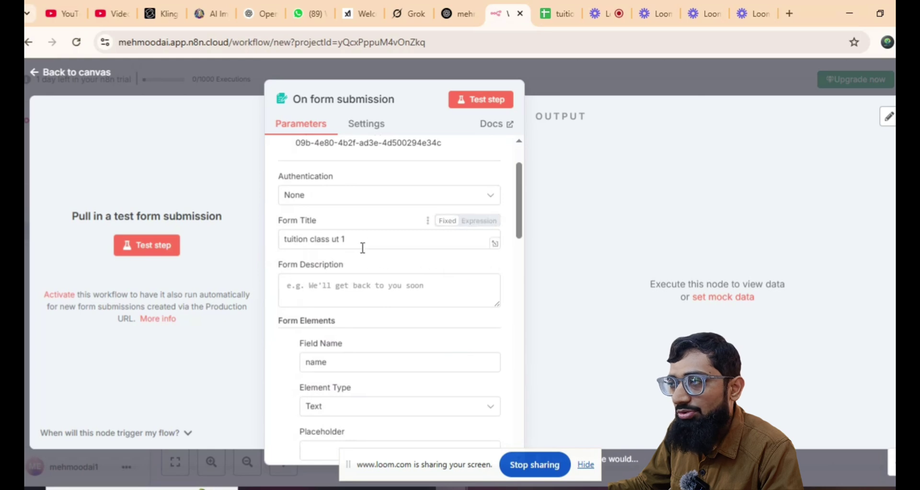
pyautogui.scroll(-2, 359, 244)
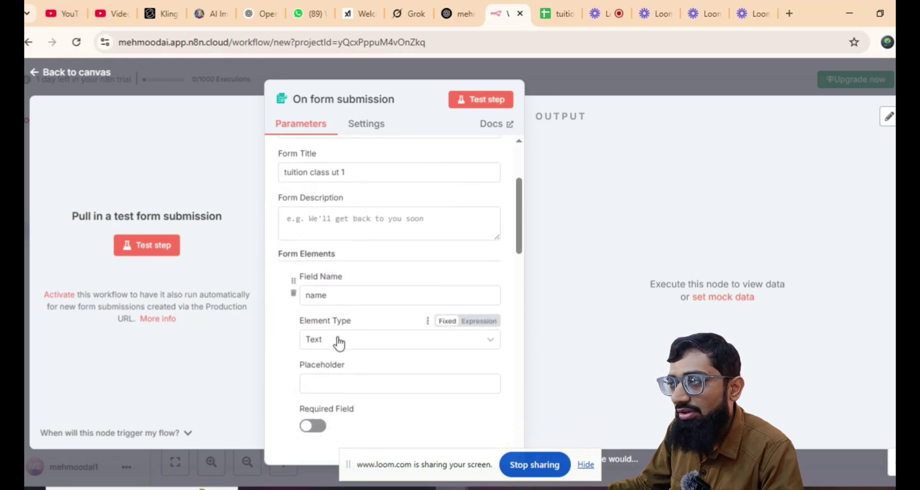
pyautogui.scroll(-2, 340, 344)
pyautogui.scroll(-4, 342, 316)
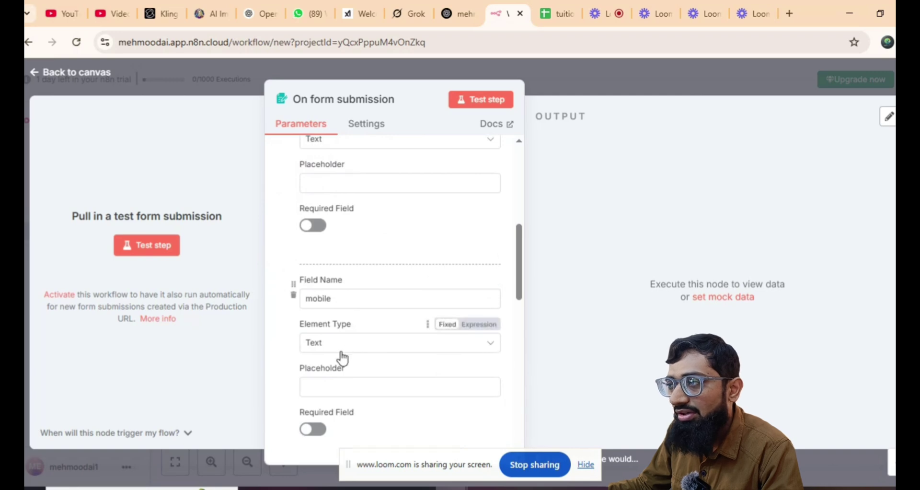
pyautogui.scroll(-4, 343, 356)
pyautogui.scroll(-4, 357, 370)
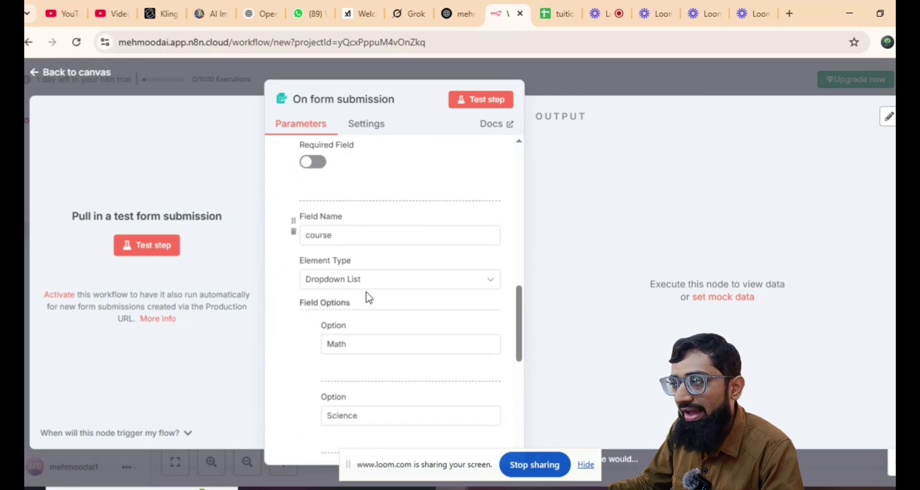
pyautogui.scroll(-2, 359, 355)
pyautogui.scroll(-6, 373, 393)
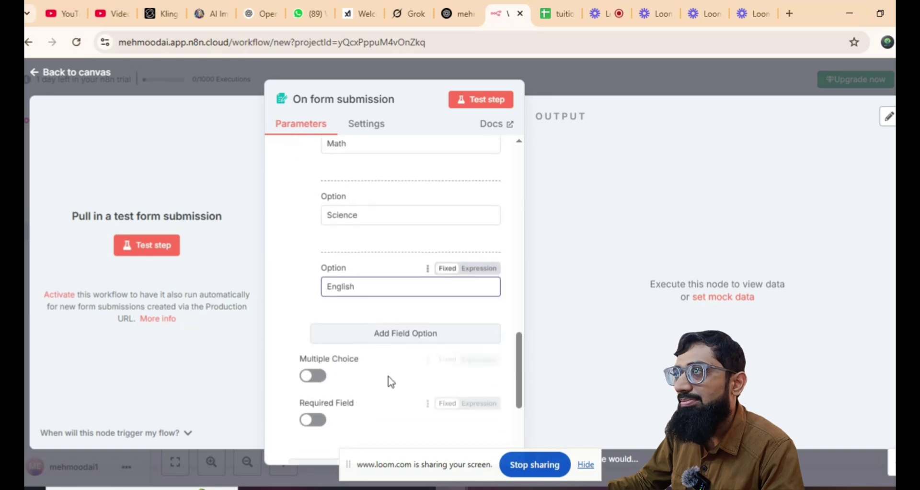
# - Add a Text form element named "time" from the ChatGPT guide to the n8n form trigger and return to the canvas
pyautogui.click(468, 14)
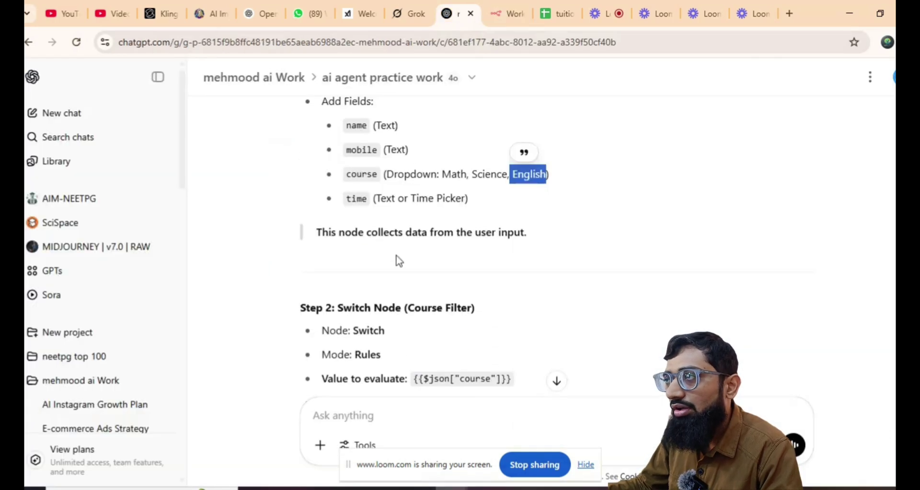
pyautogui.scroll(-2, 388, 240)
pyautogui.scroll(2, 357, 198)
pyautogui.moveTo(347, 200); pyautogui.dragTo(370, 206)
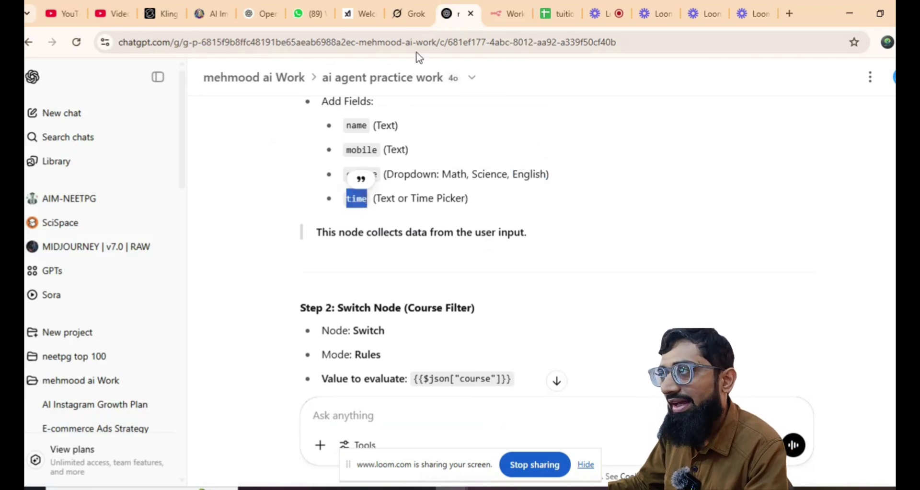
pyautogui.click(499, 10)
pyautogui.scroll(-3, 390, 264)
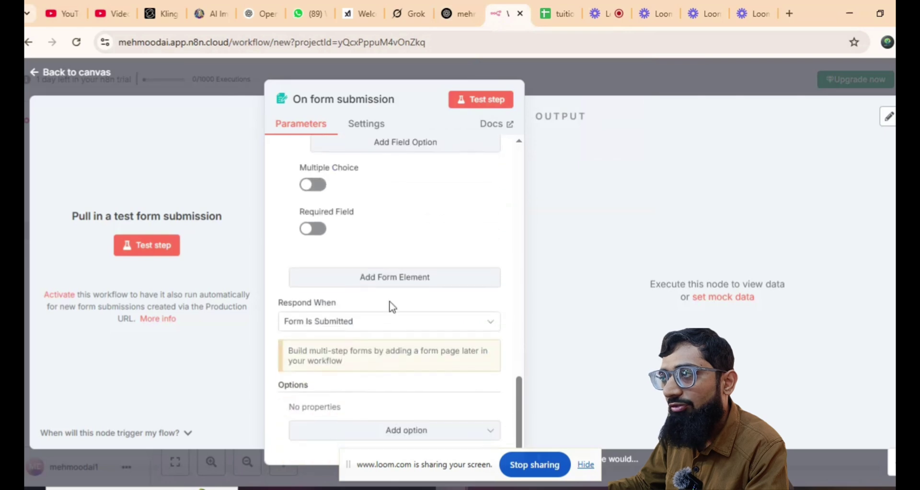
pyautogui.click(369, 284)
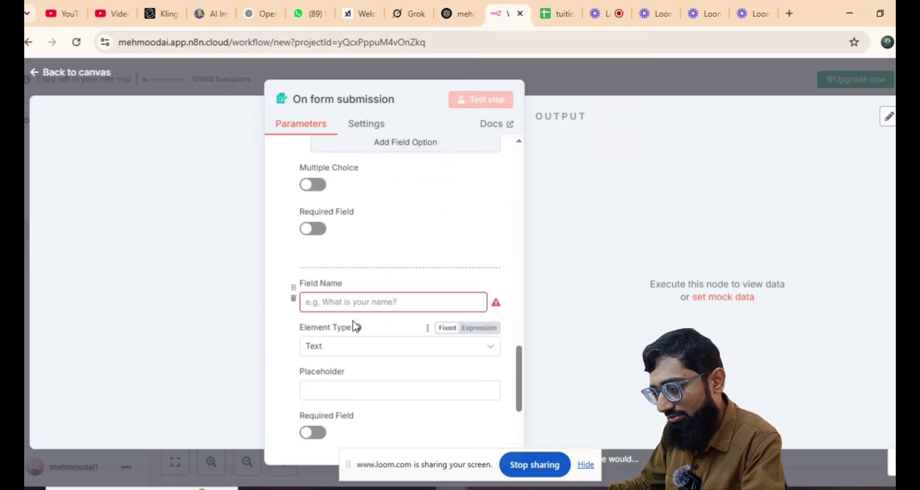
pyautogui.click(333, 304)
pyautogui.write('time')
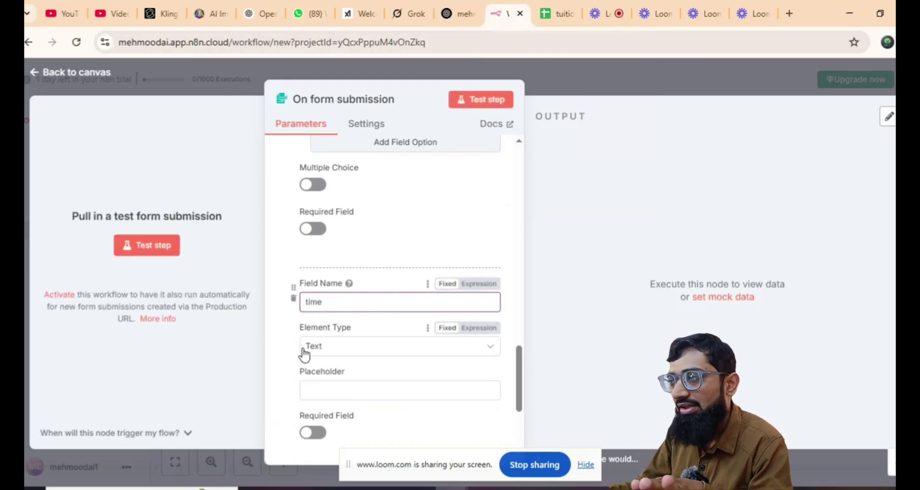
pyautogui.scroll(-3, 364, 373)
pyautogui.scroll(4, 366, 374)
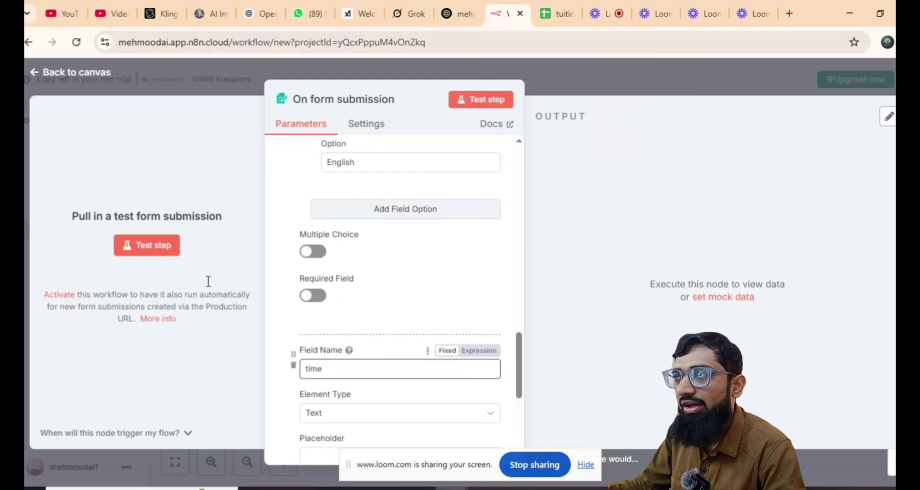
pyautogui.click(81, 76)
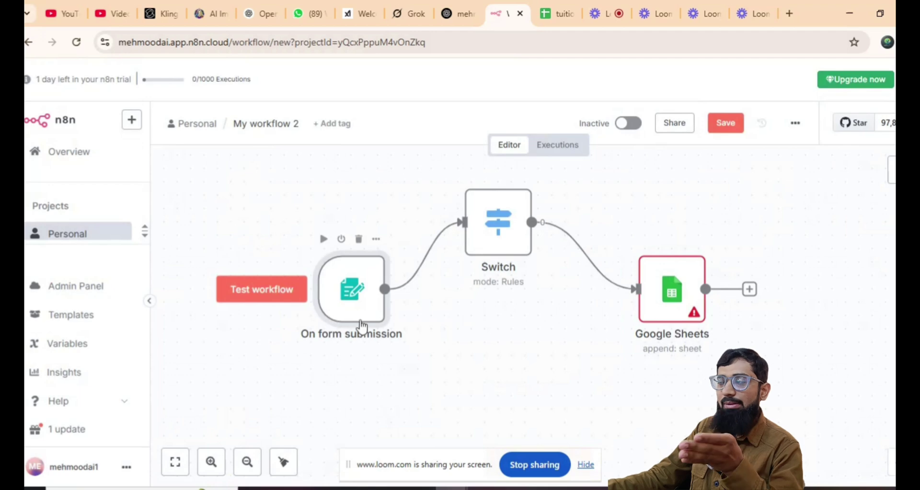
# - Check the Switch node instructions in the ChatGPT guide against the Switch node on the n8n canvas
pyautogui.click(457, 14)
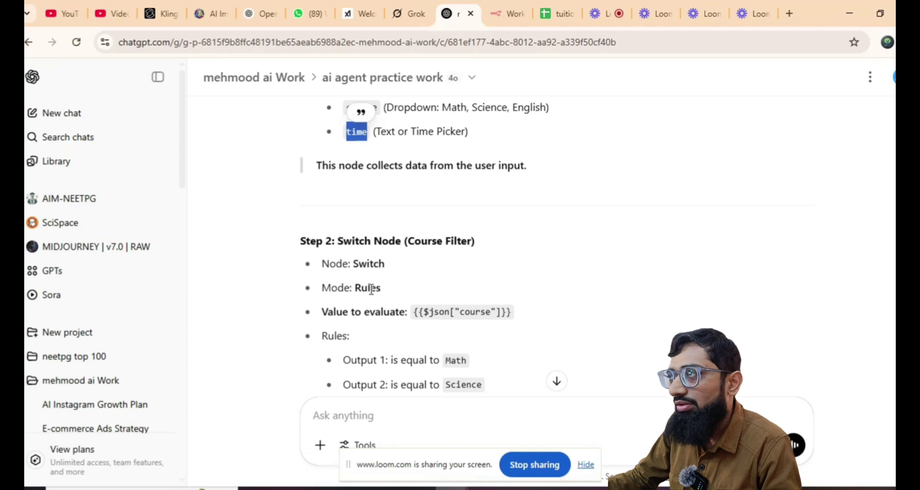
pyautogui.click(513, 13)
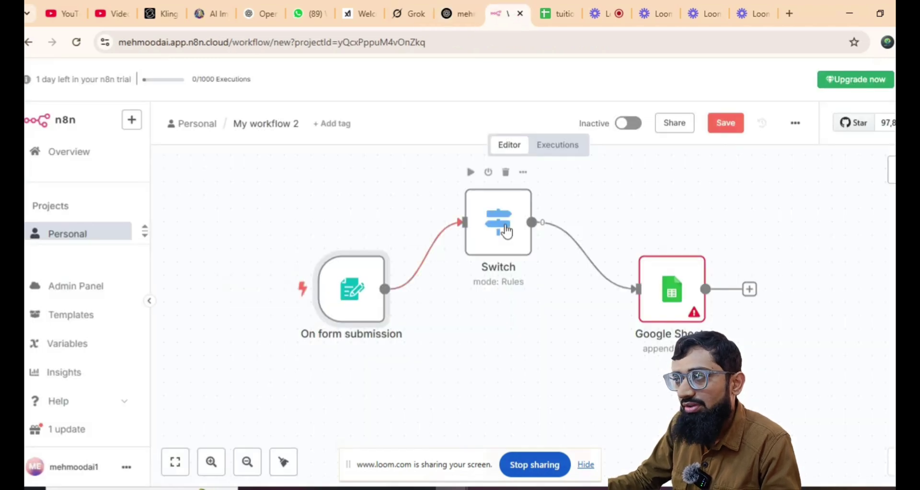
pyautogui.moveTo(489, 290)
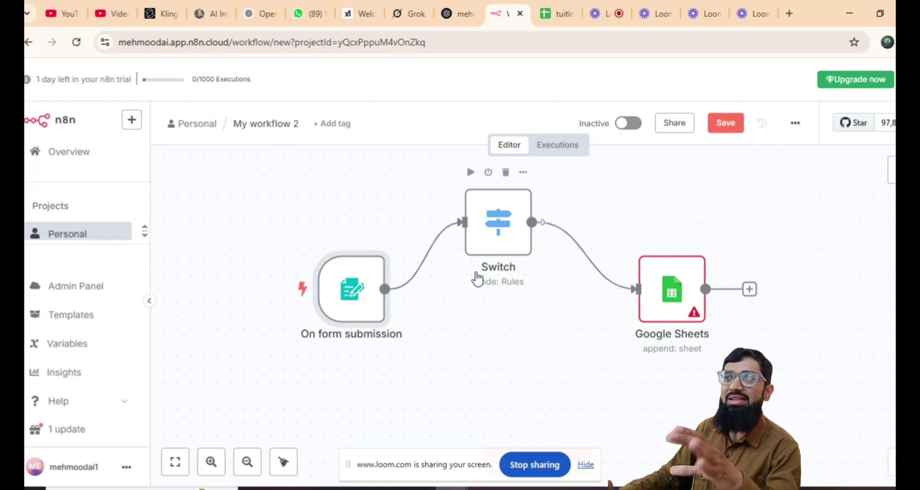
pyautogui.click(412, 24)
pyautogui.click(460, 15)
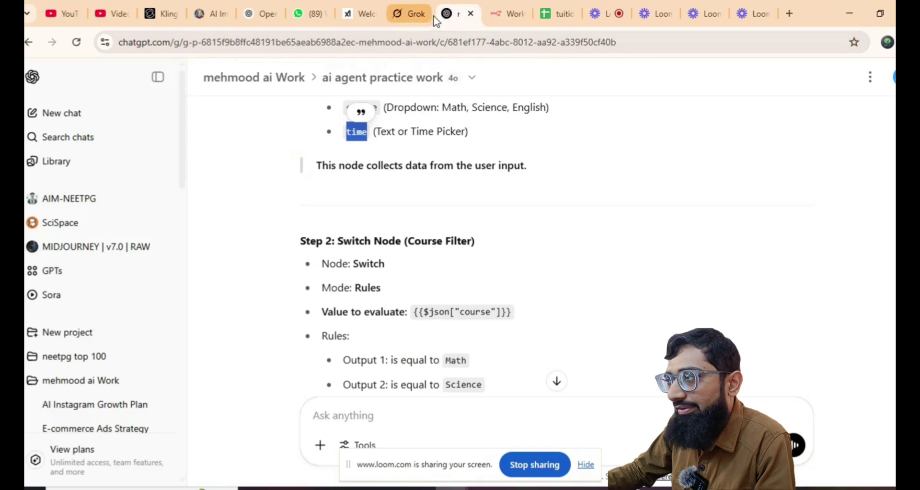
pyautogui.click(507, 15)
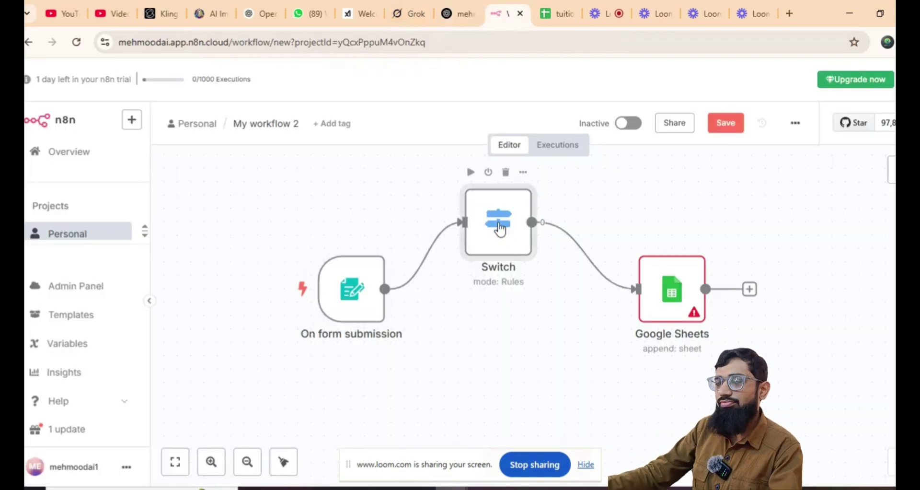
# - Copy the expression {{$json["course"]}} from the ChatGPT guide into the first value of the Switch node's first routing rule
pyautogui.doubleClick(500, 229)
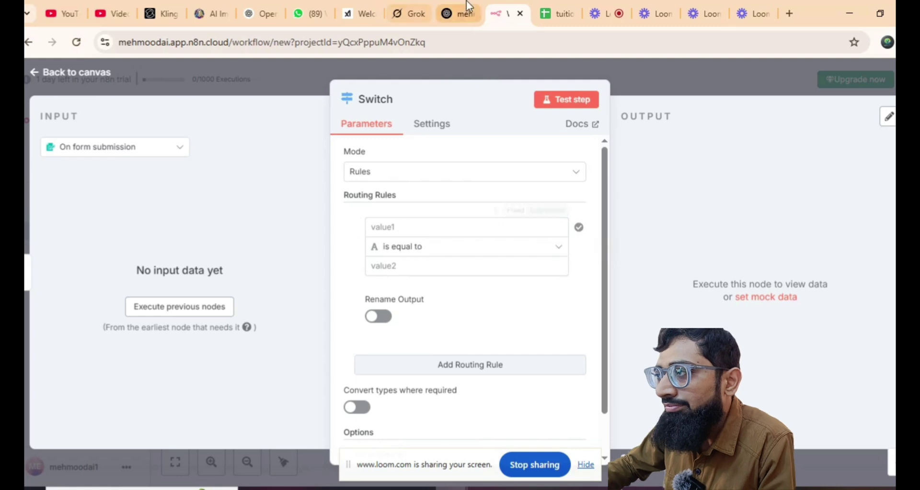
pyautogui.click(455, 14)
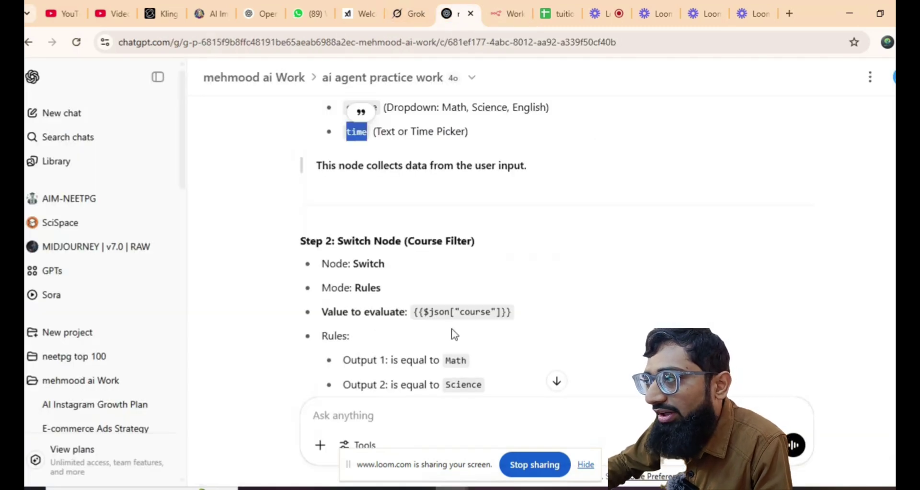
pyautogui.moveTo(416, 312); pyautogui.dragTo(517, 322)
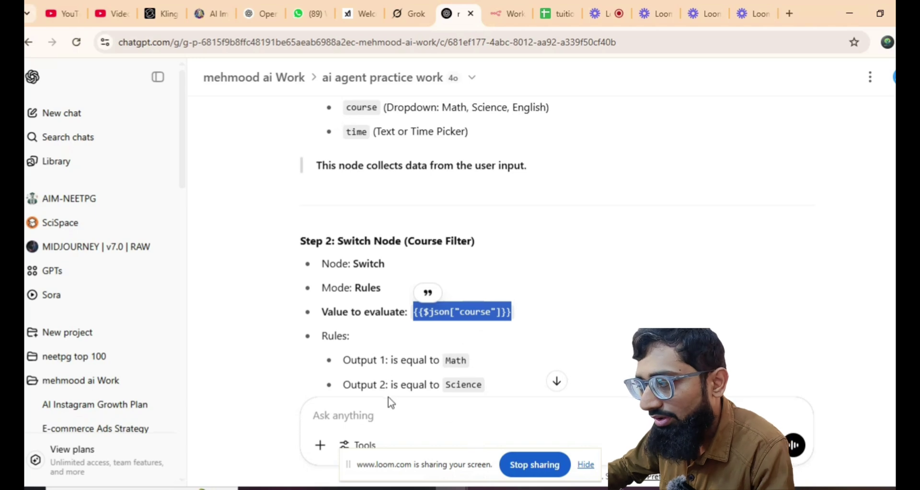
pyautogui.click(416, 315)
pyautogui.moveTo(416, 315); pyautogui.dragTo(505, 325)
pyautogui.hotkey('ctrl', 'c')
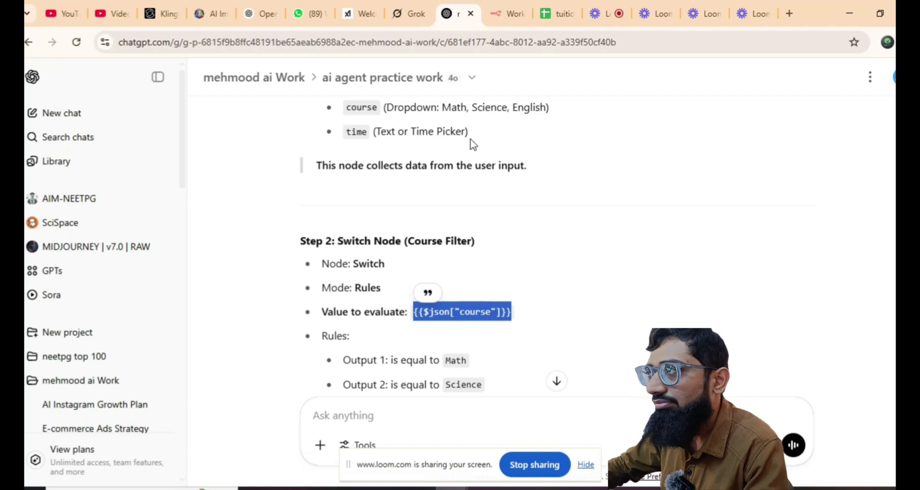
pyautogui.click(497, 22)
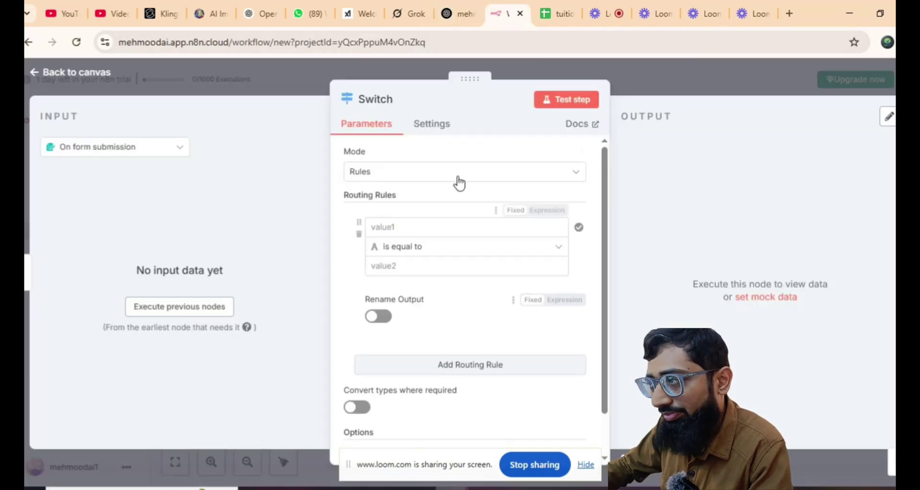
pyautogui.click(417, 227)
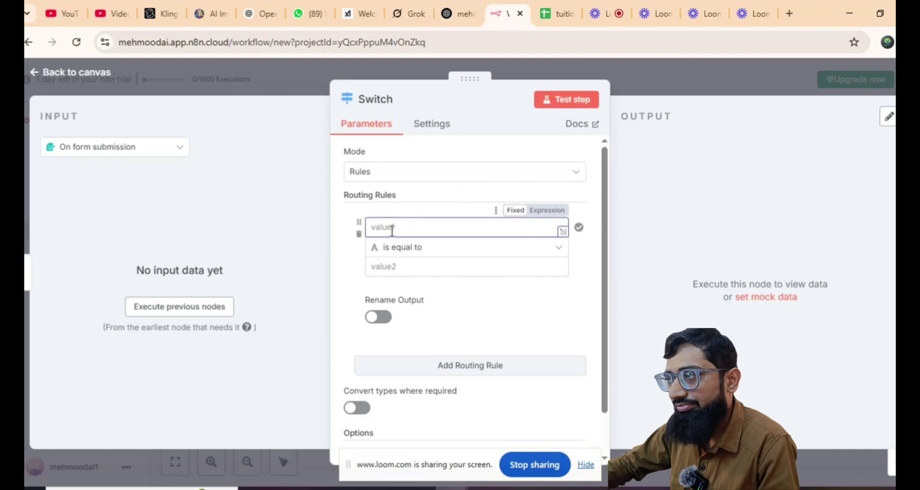
pyautogui.hotkey('ctrl', 'v')
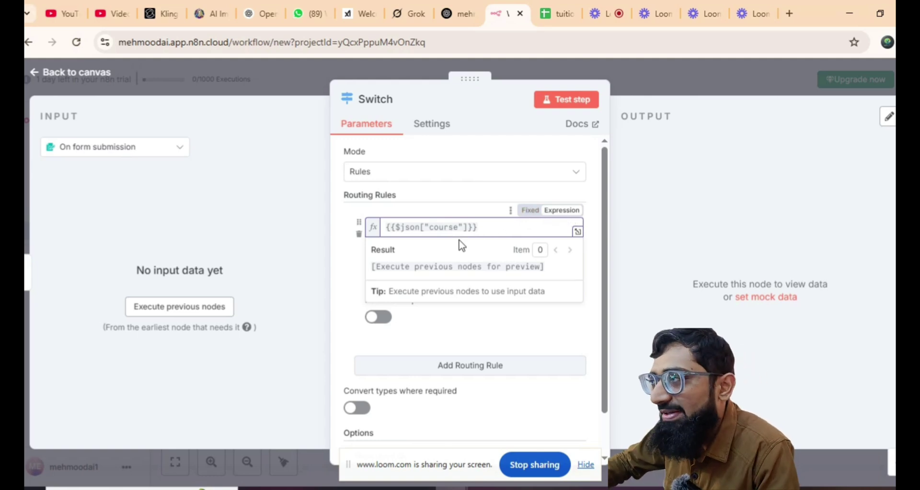
# - Clear the first routing rule's first value and re-enter {{$json["course"]}} as an expression without trailing blank lines
pyautogui.moveTo(481, 228); pyautogui.dragTo(361, 235)
pyautogui.hotkey('ctrl', 'c')
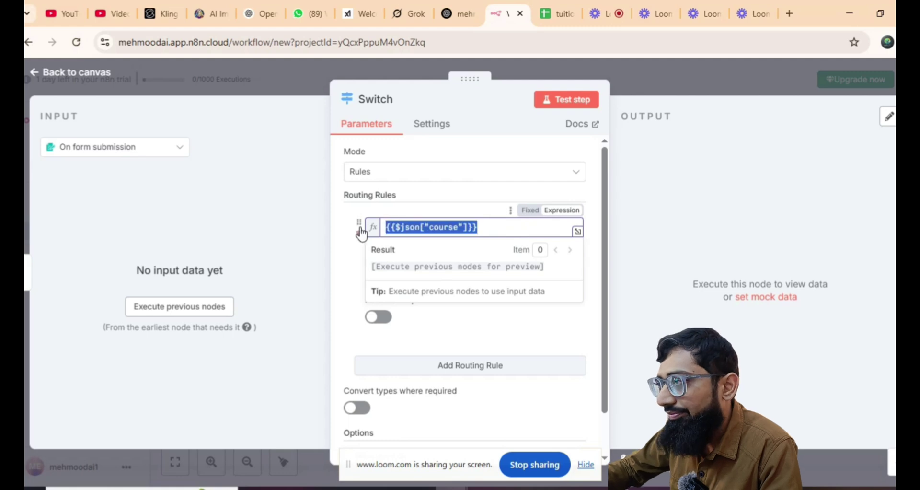
pyautogui.press('BackSpace')
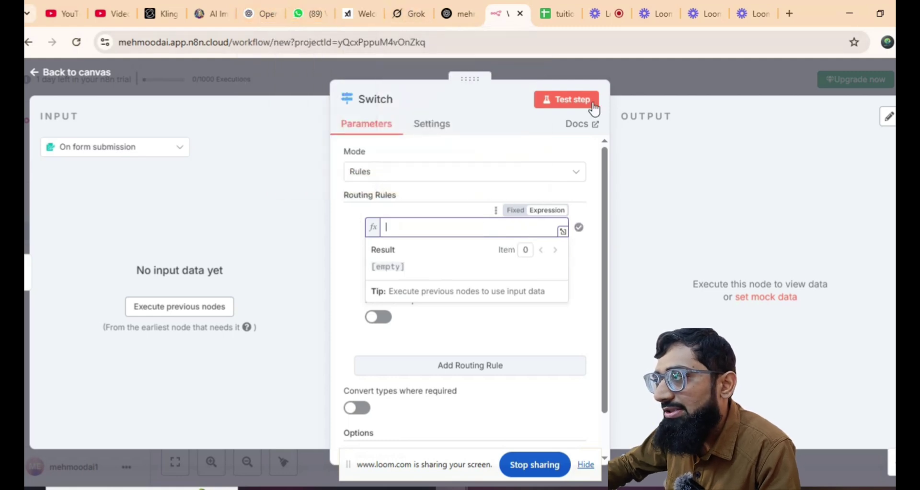
pyautogui.click(393, 227)
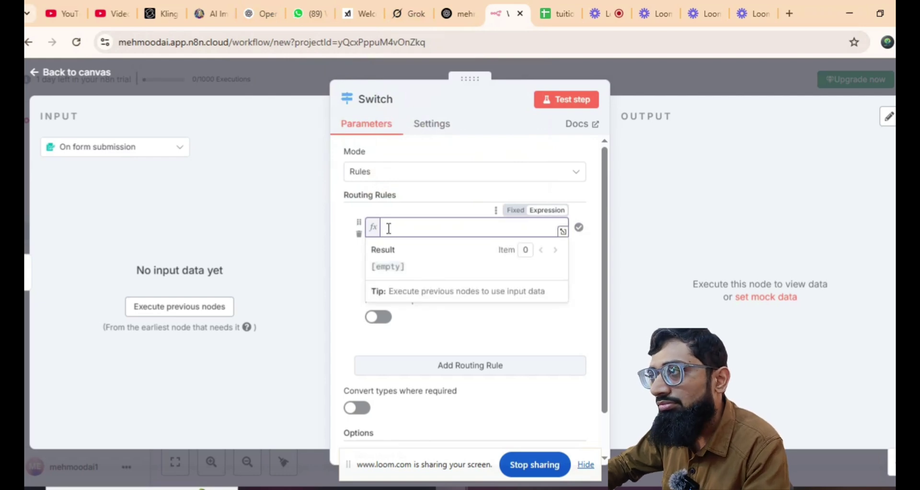
pyautogui.hotkey('ctrl', 'v')
pyautogui.doubleClick(388, 227)
pyautogui.click(396, 253)
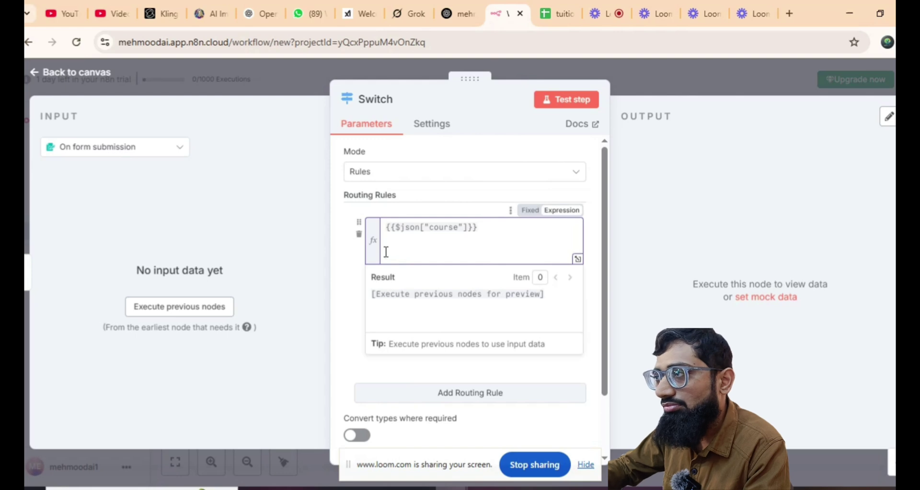
pyautogui.press('BackSpace')
pyautogui.press('BackSpace')
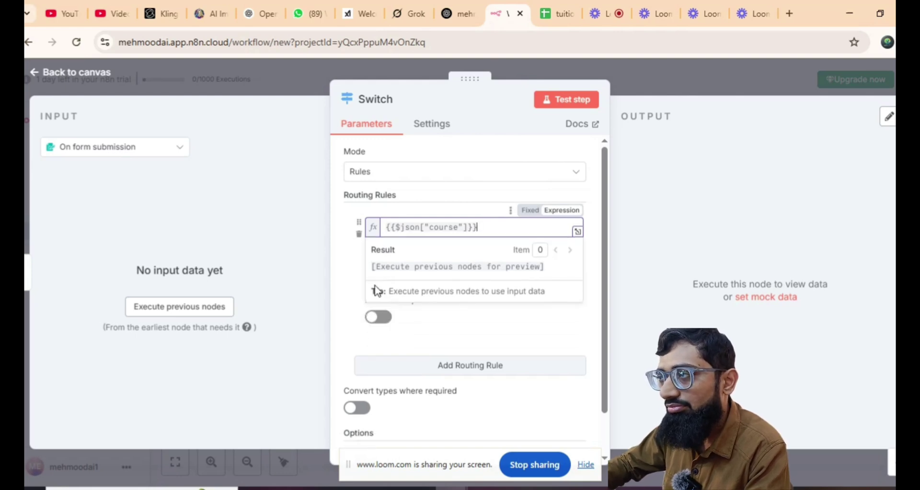
pyautogui.click(346, 259)
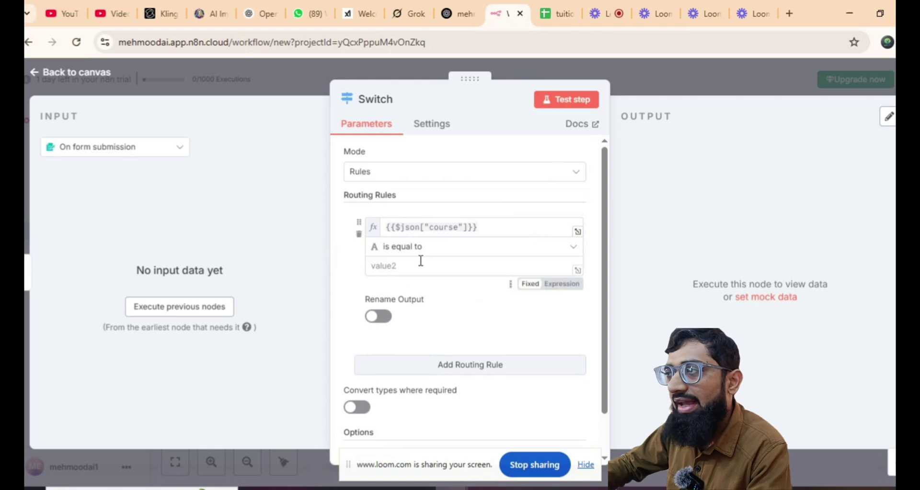
# - Copy "Math" from the guide's Output 1 rule into the comparison value of the Switch's first routing rule
pyautogui.click(464, 11)
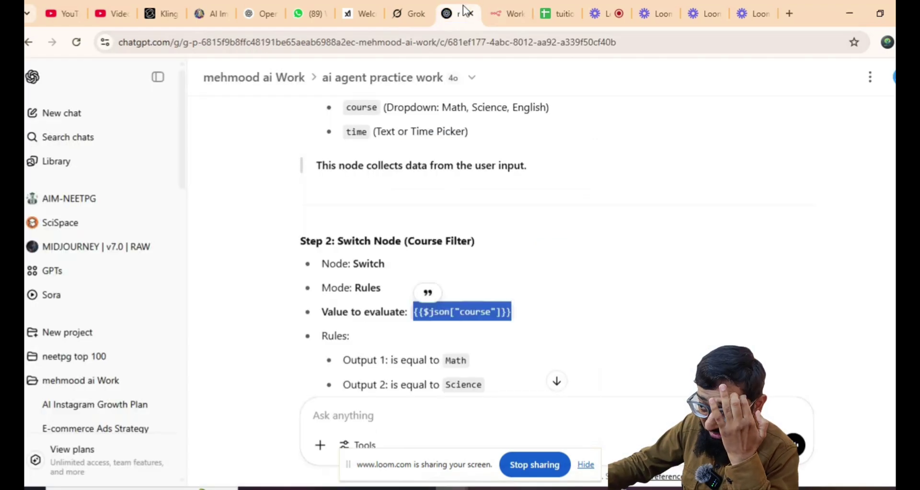
pyautogui.scroll(-2, 445, 303)
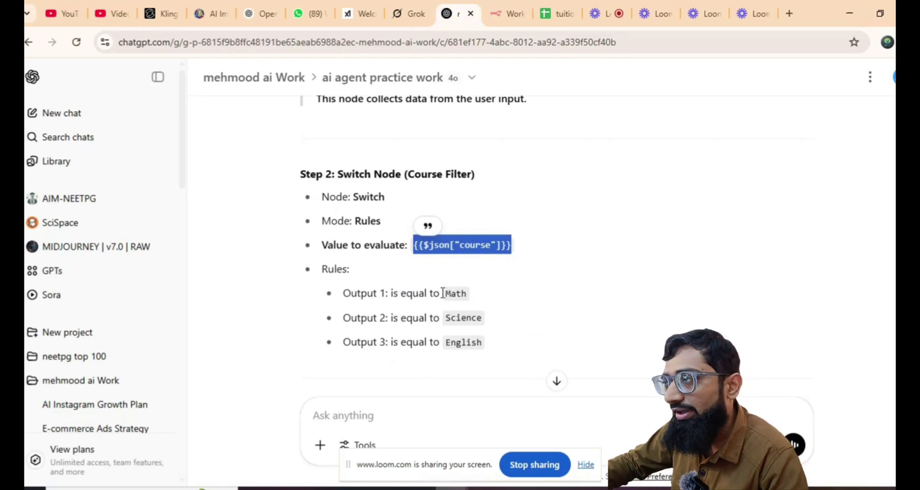
pyautogui.moveTo(445, 293); pyautogui.dragTo(473, 296)
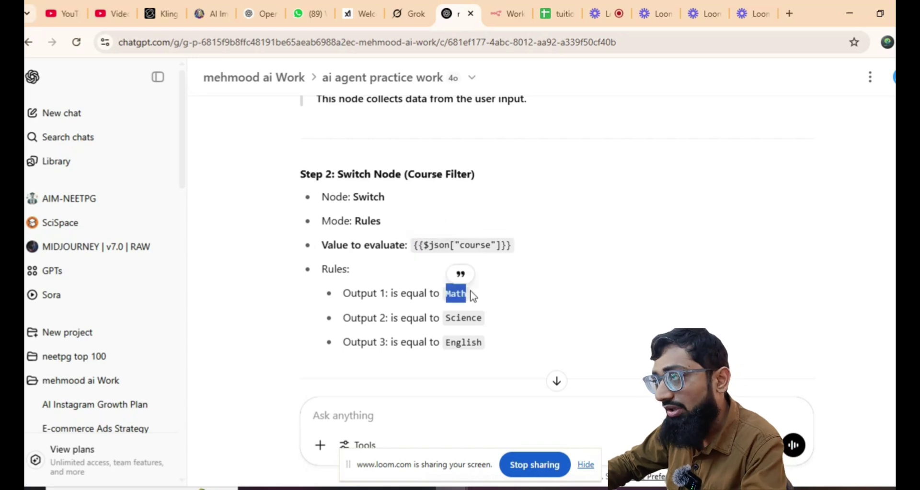
pyautogui.click(504, 8)
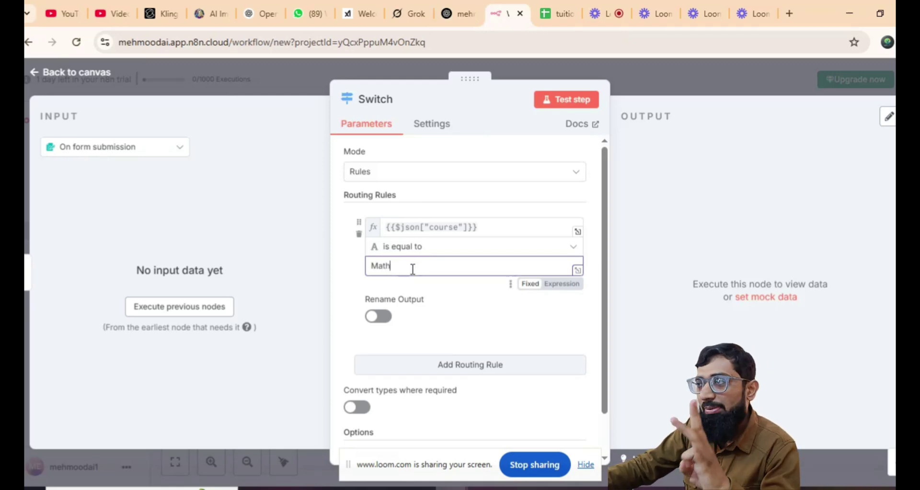
# - Add two more routing rules to the Switch node below the Math rule
pyautogui.click(482, 367)
pyautogui.scroll(-3, 480, 354)
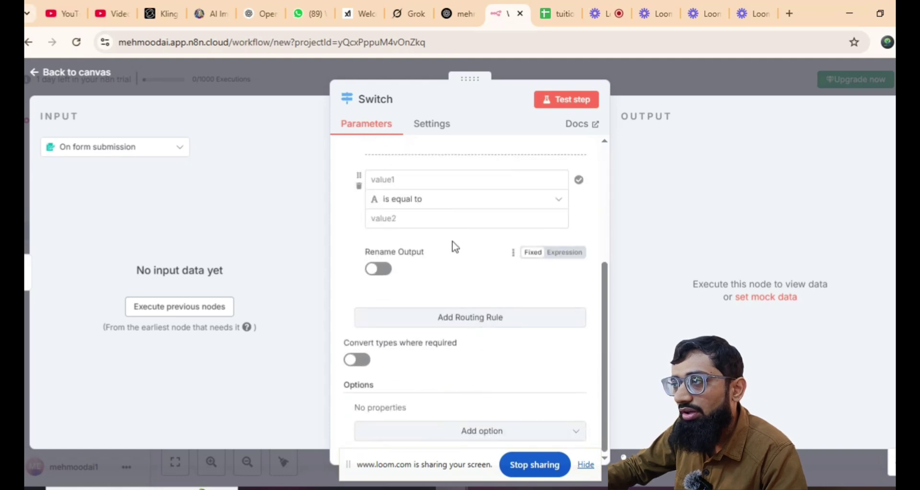
pyautogui.click(477, 319)
pyautogui.scroll(3, 476, 323)
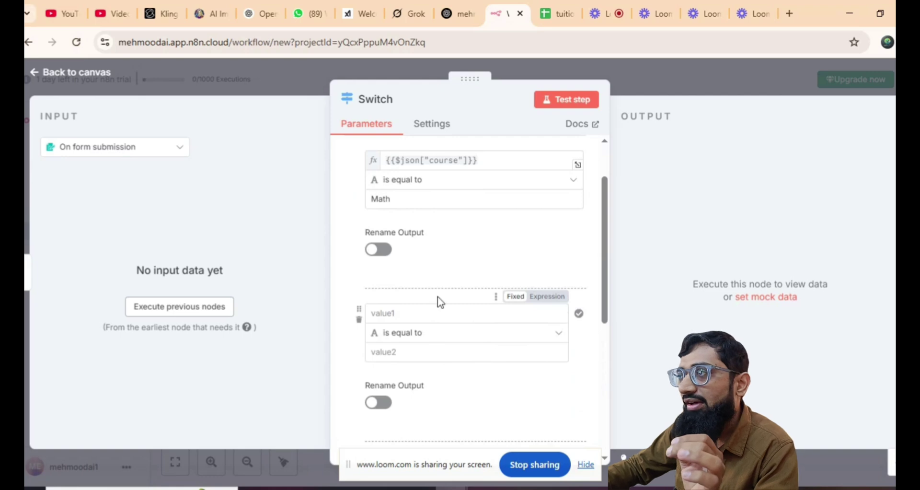
# - Copy the {{$json["course"]}} expression from the first routing rule into the second rule's first value as an expression
pyautogui.scroll(2, 438, 296)
pyautogui.moveTo(489, 227); pyautogui.dragTo(376, 234)
pyautogui.hotkey('ctrl', 'c')
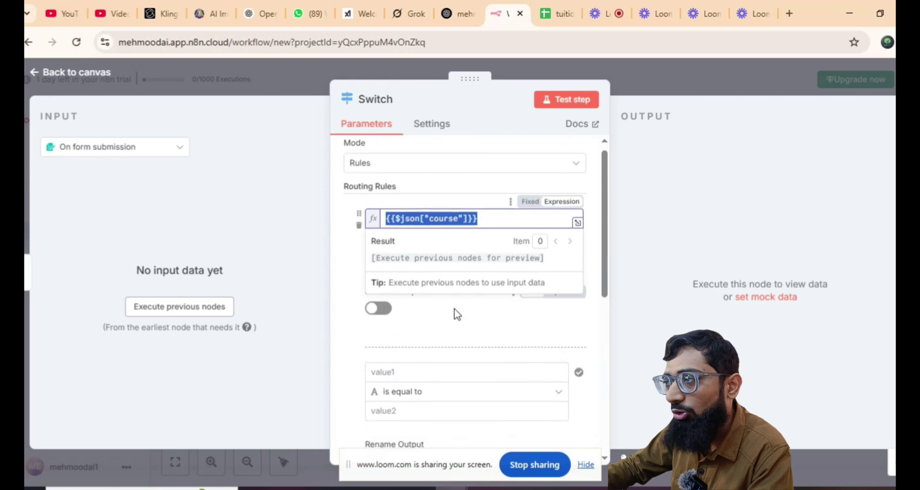
pyautogui.scroll(-2, 454, 309)
pyautogui.click(527, 312)
pyautogui.click(543, 297)
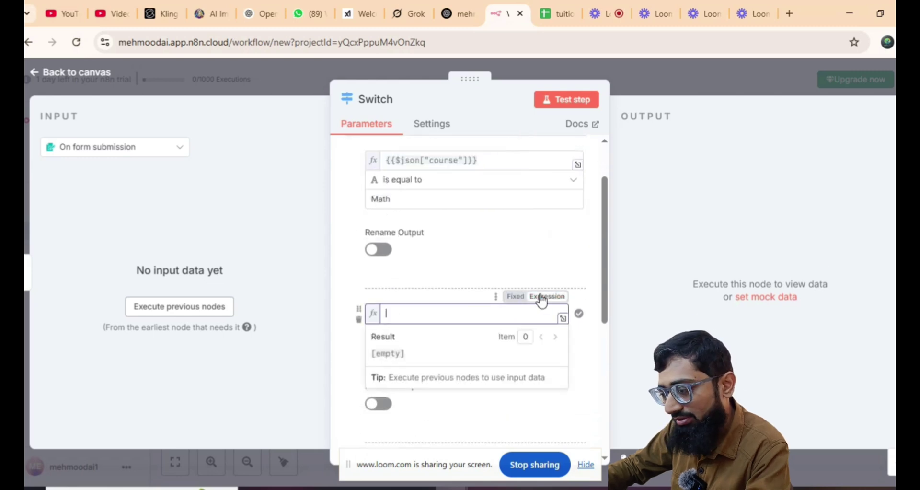
pyautogui.hotkey('ctrl', 'v')
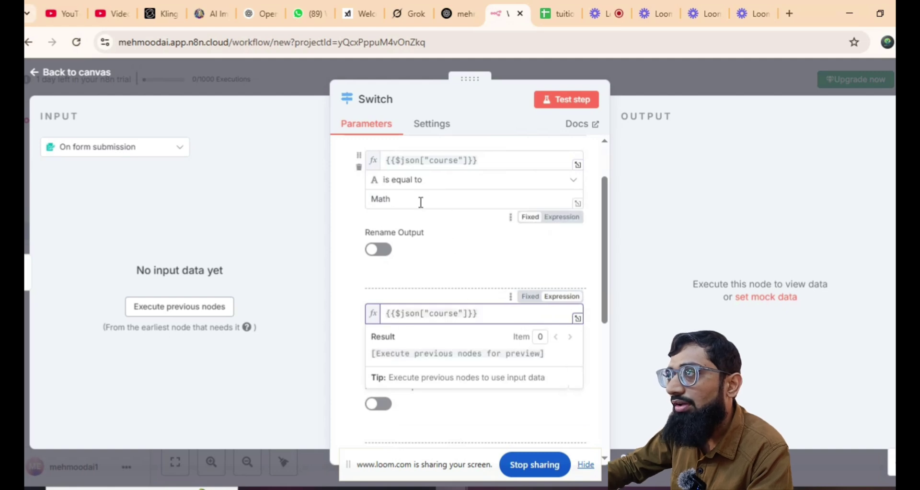
# - Copy "Science" from the guide's Output 2 rule into the comparison value of the Switch's second routing rule
pyautogui.click(456, 10)
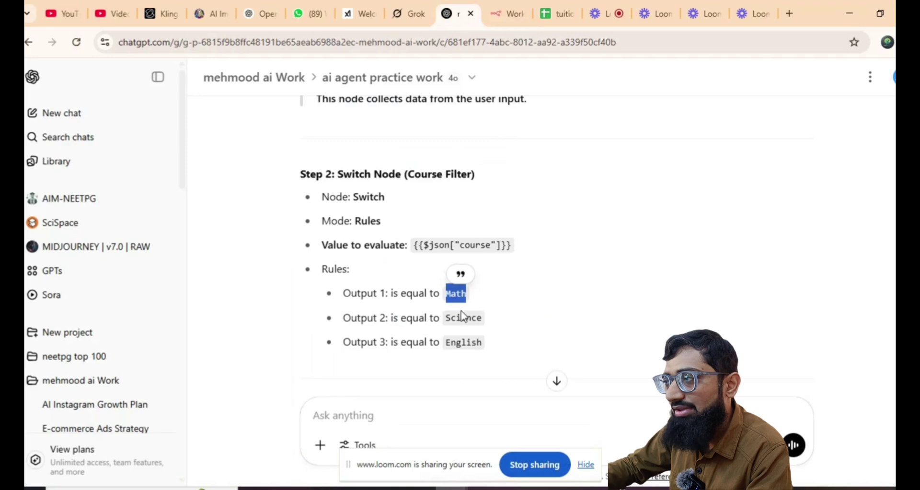
pyautogui.moveTo(447, 319); pyautogui.dragTo(481, 319)
pyautogui.hotkey('ctrl', 'c')
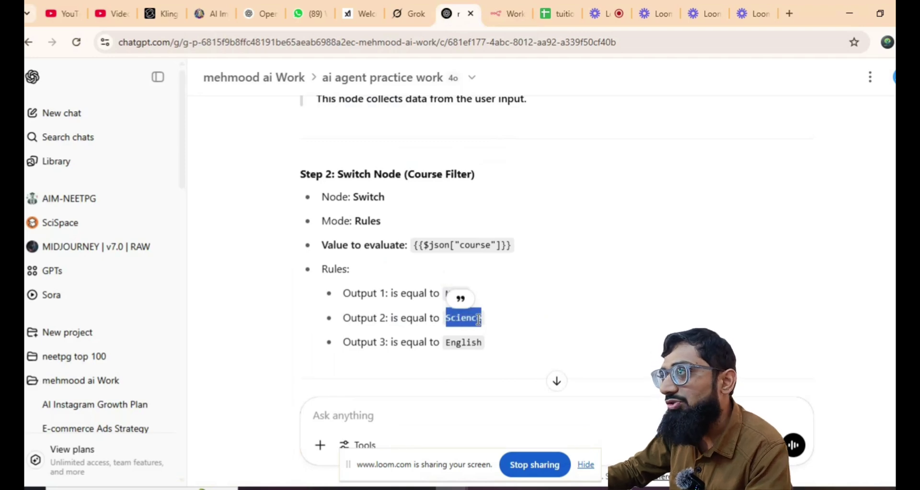
pyautogui.click(499, 19)
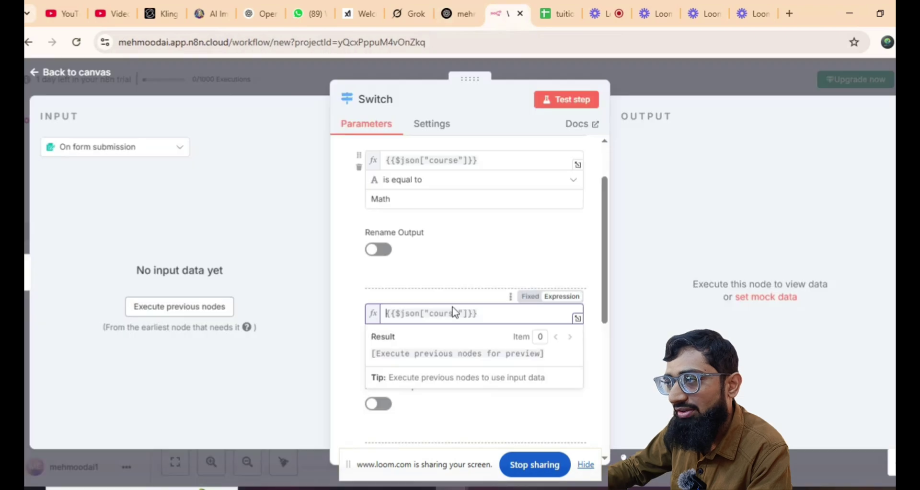
pyautogui.click(345, 360)
pyautogui.click(409, 352)
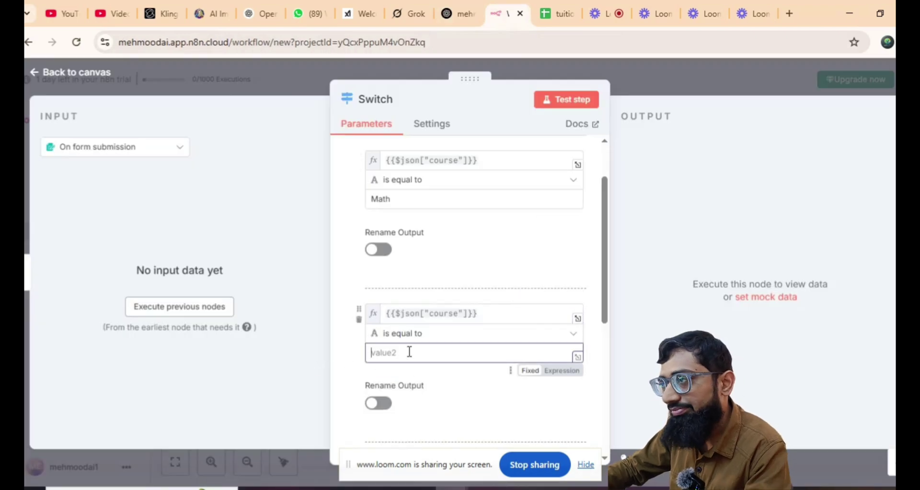
pyautogui.hotkey('ctrl', 'v')
# - Copy the {{$json["course"]}} expression from the second routing rule into the third rule's first value as an expression
pyautogui.scroll(-2, 472, 361)
pyautogui.scroll(-1, 471, 362)
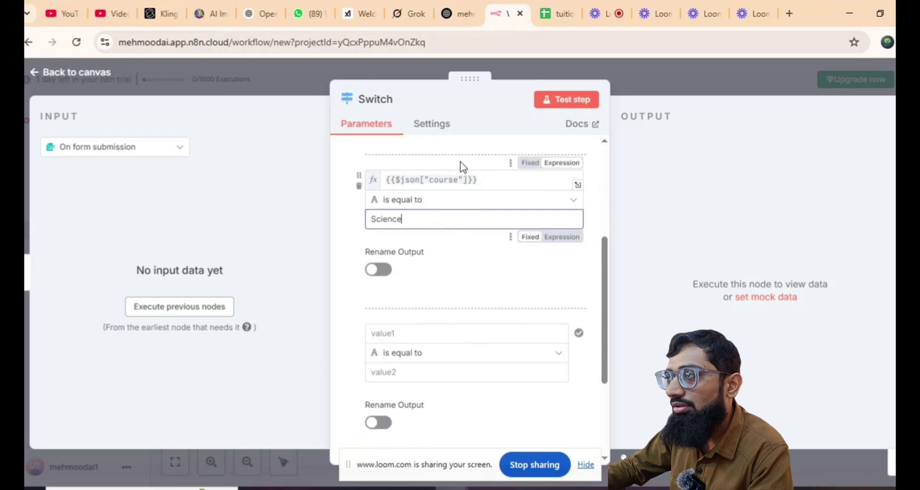
pyautogui.click(491, 182)
pyautogui.moveTo(491, 183); pyautogui.dragTo(383, 182)
pyautogui.hotkey('ctrl', 'c')
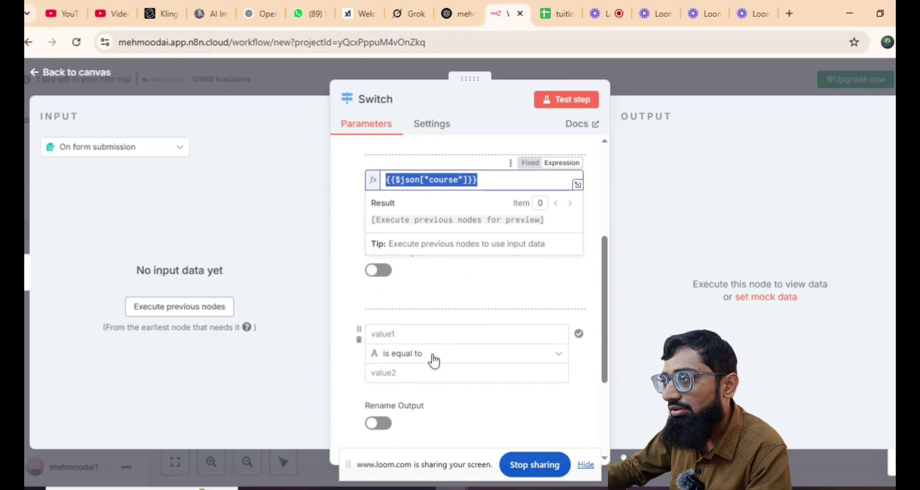
pyautogui.click(430, 333)
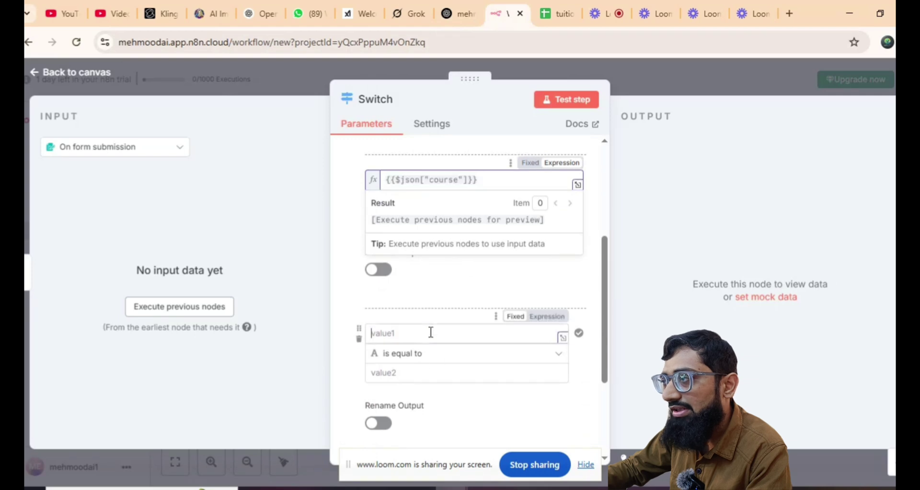
pyautogui.click(542, 318)
pyautogui.hotkey('ctrl', 'v')
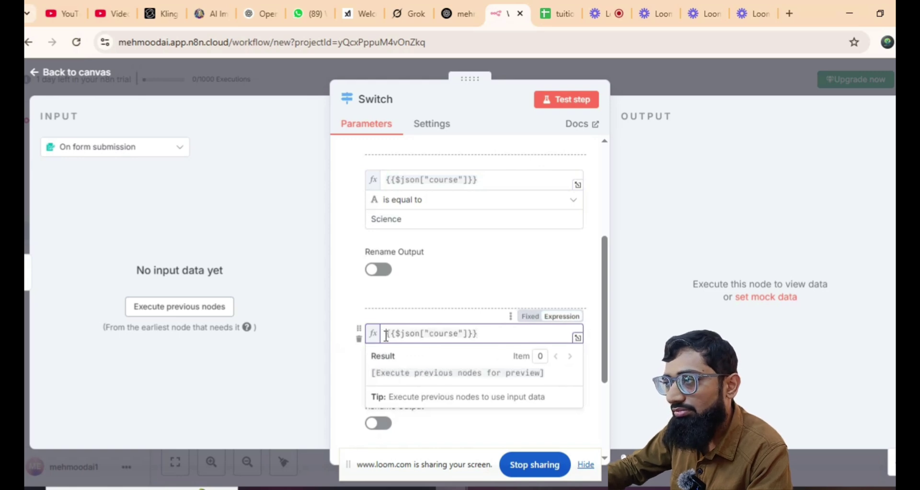
pyautogui.click(427, 290)
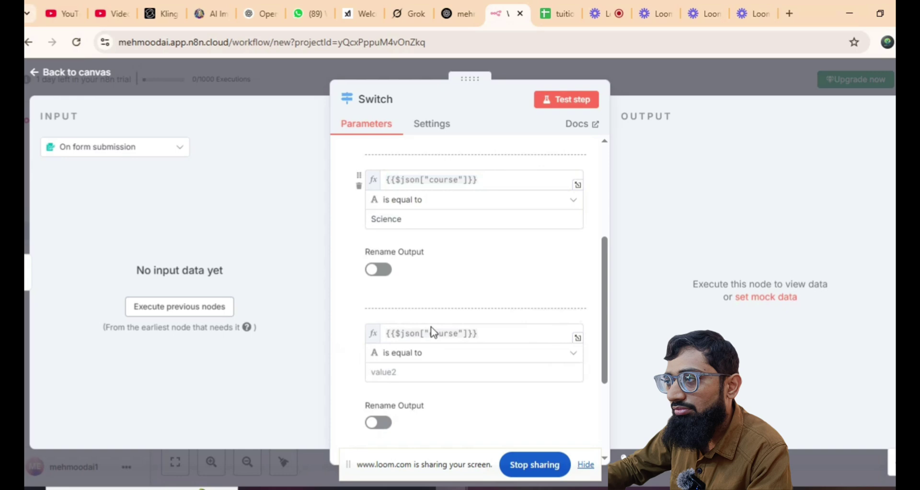
# - Enter "English" from the guide's Output 3 rule as the comparison value of the Switch's third routing rule
pyautogui.click(409, 373)
pyautogui.click(454, 14)
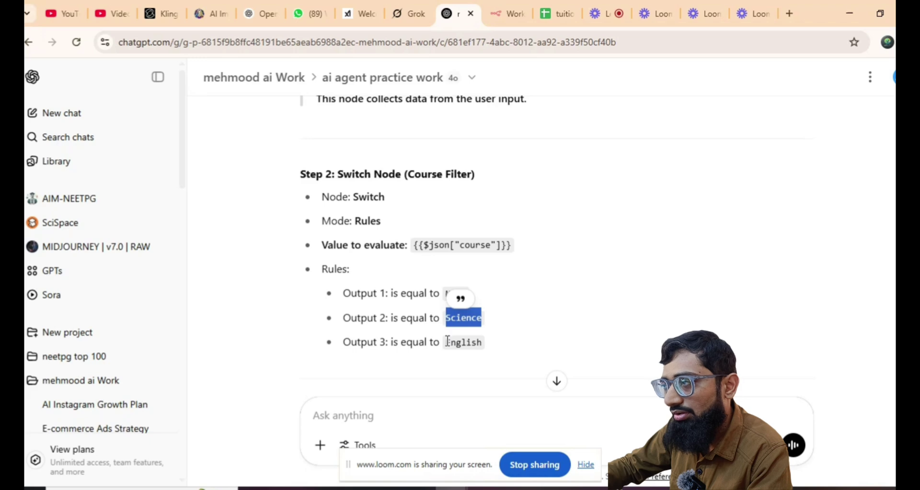
pyautogui.moveTo(447, 341); pyautogui.dragTo(482, 342)
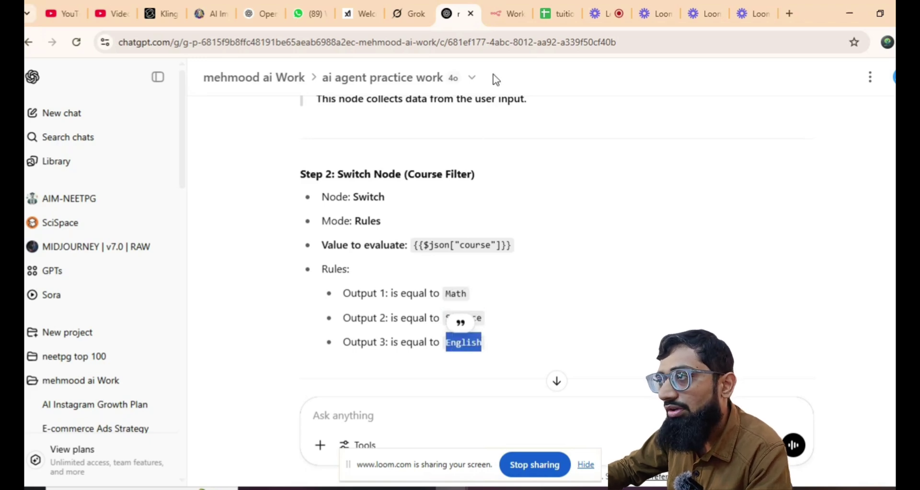
pyautogui.click(507, 13)
pyautogui.scroll(3, 439, 270)
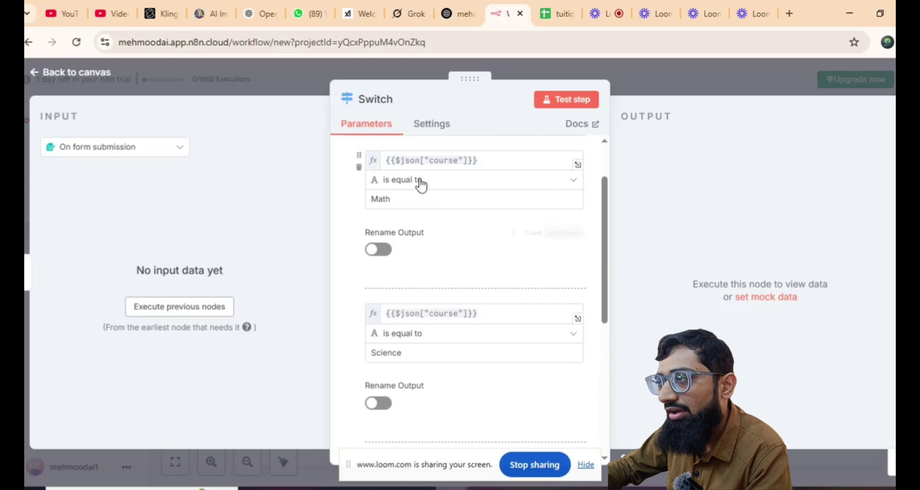
pyautogui.scroll(-4, 411, 282)
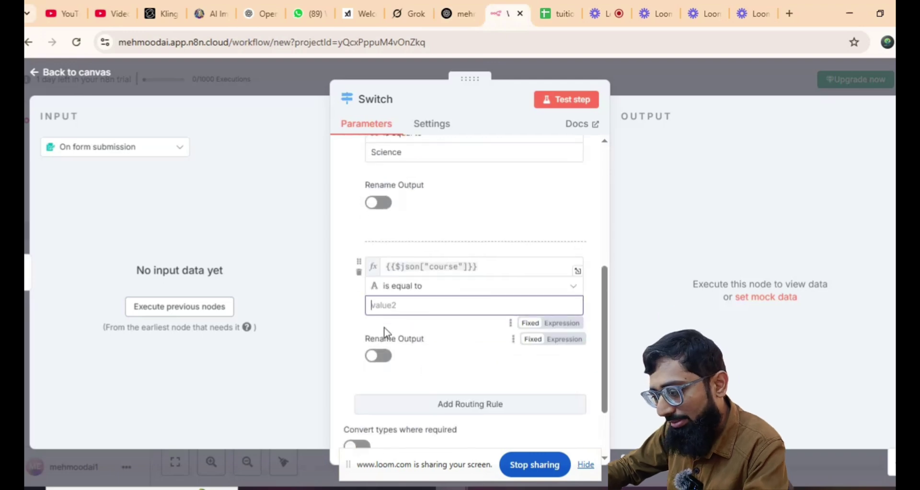
pyautogui.write('English')
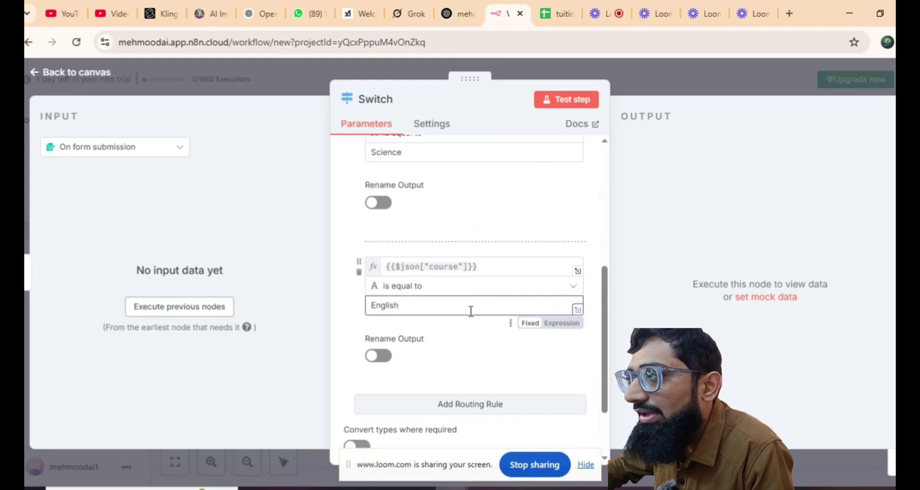
# - Review the Math, Science and English routing rules in the Switch node
pyautogui.scroll(5, 421, 246)
pyautogui.scroll(-3, 454, 249)
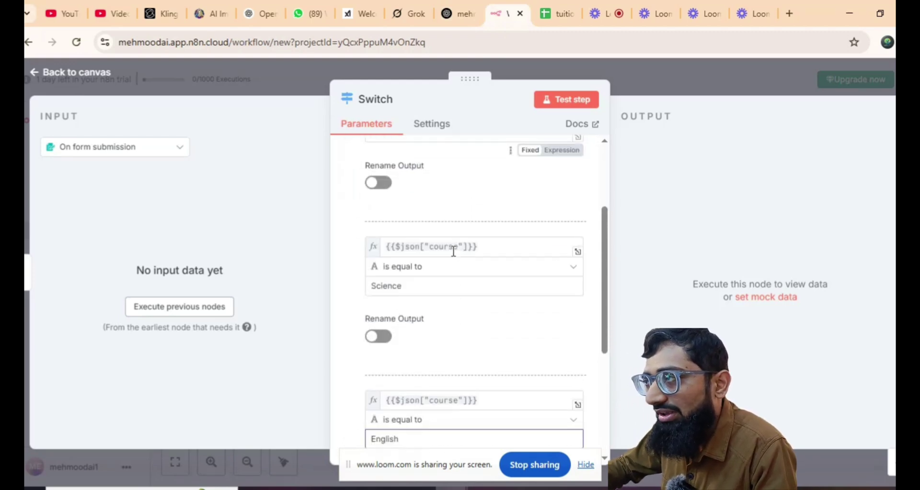
pyautogui.scroll(2, 456, 391)
pyautogui.scroll(2, 451, 364)
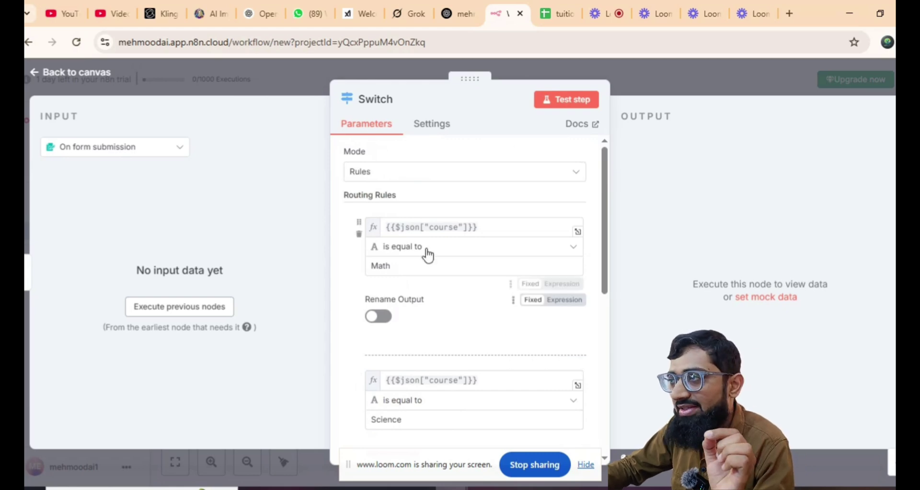
pyautogui.scroll(-5, 407, 354)
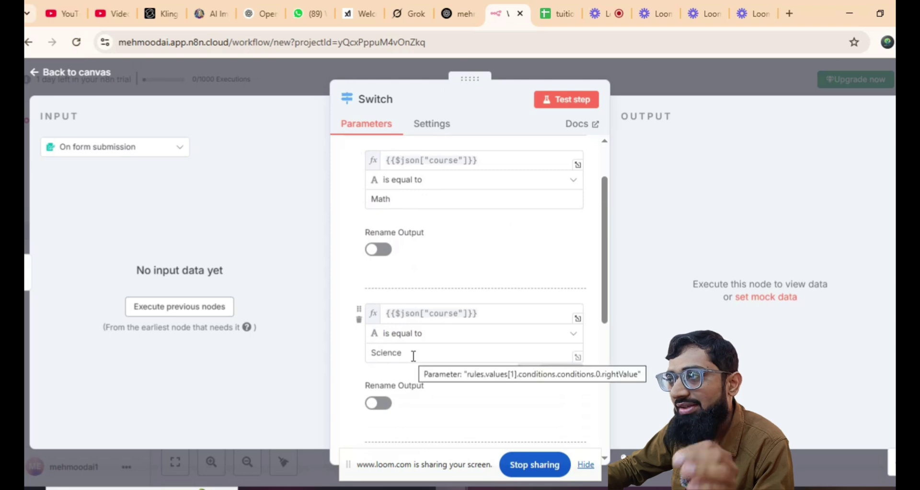
pyautogui.click(379, 310)
pyautogui.scroll(-2, 460, 391)
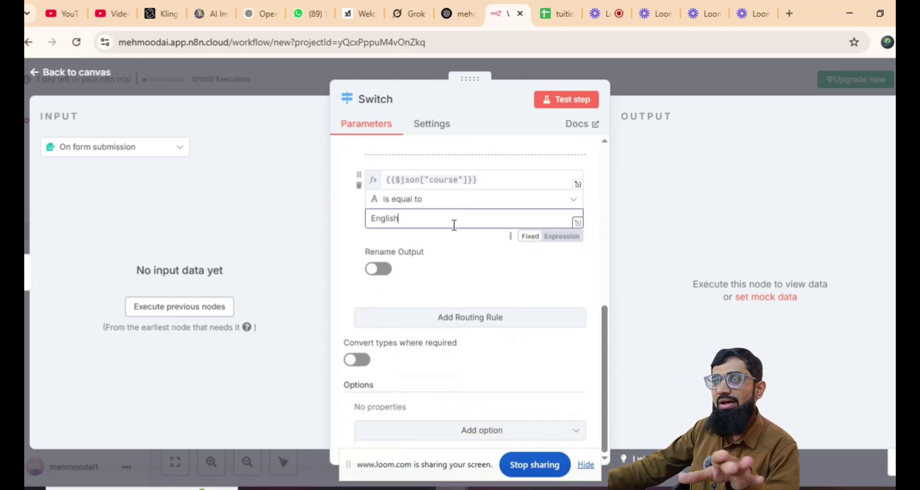
pyautogui.scroll(1, 472, 393)
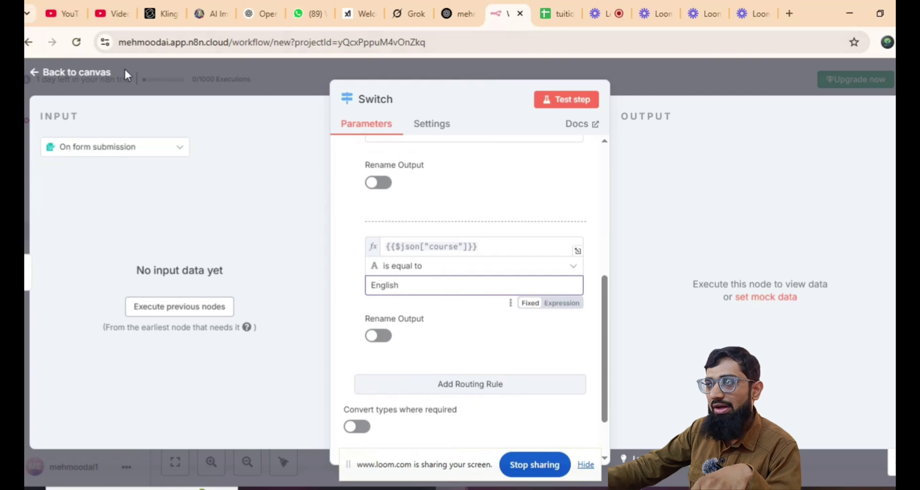
# - Return to the workflow canvas and move the Google Sheets node up so it sits level with the Switch node
pyautogui.click(90, 77)
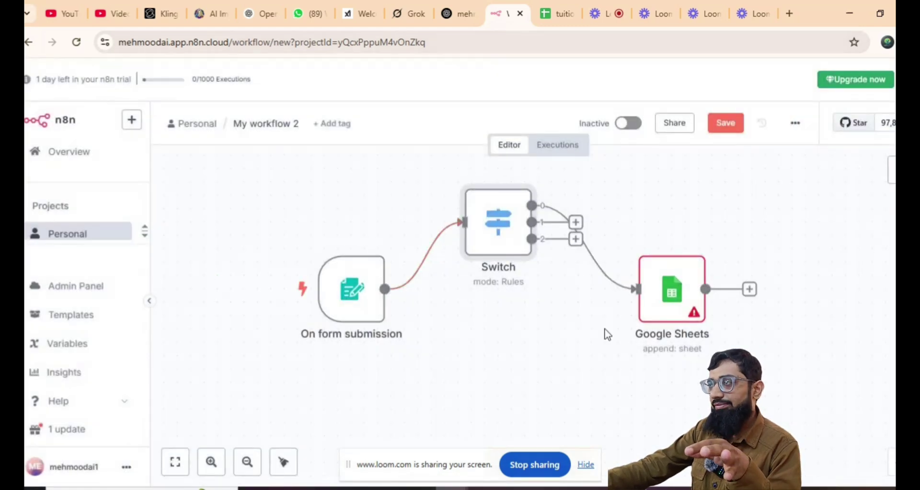
pyautogui.moveTo(673, 290); pyautogui.dragTo(700, 211)
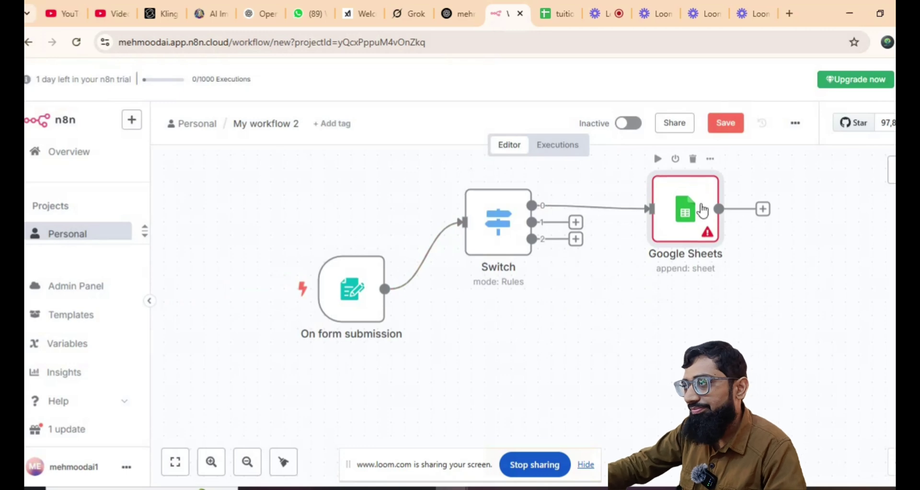
# - Open the Google Sheets node, select the Google Sheets account 2 credential and choose "tuition class ut 1" as the document
pyautogui.doubleClick(699, 237)
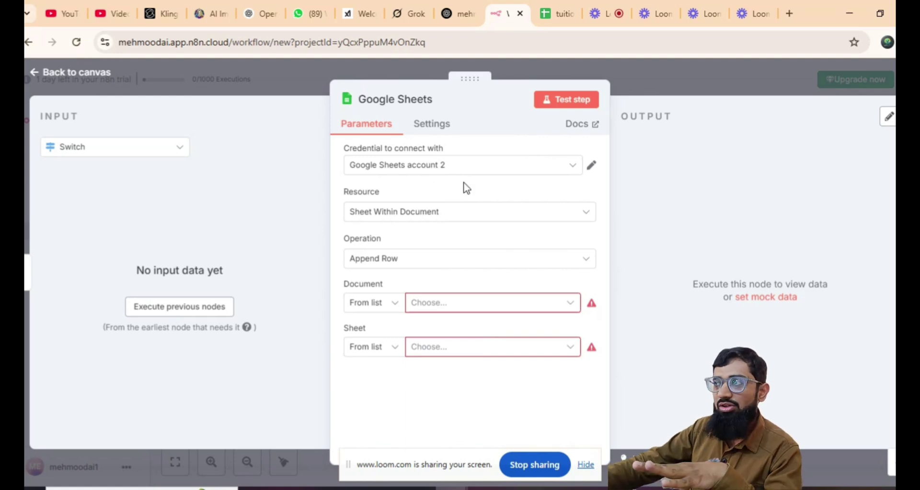
pyautogui.click(536, 168)
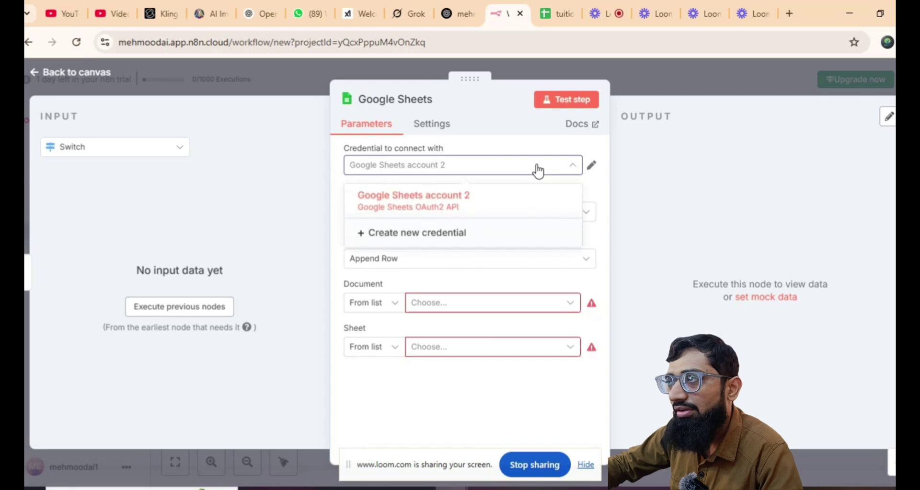
pyautogui.click(475, 204)
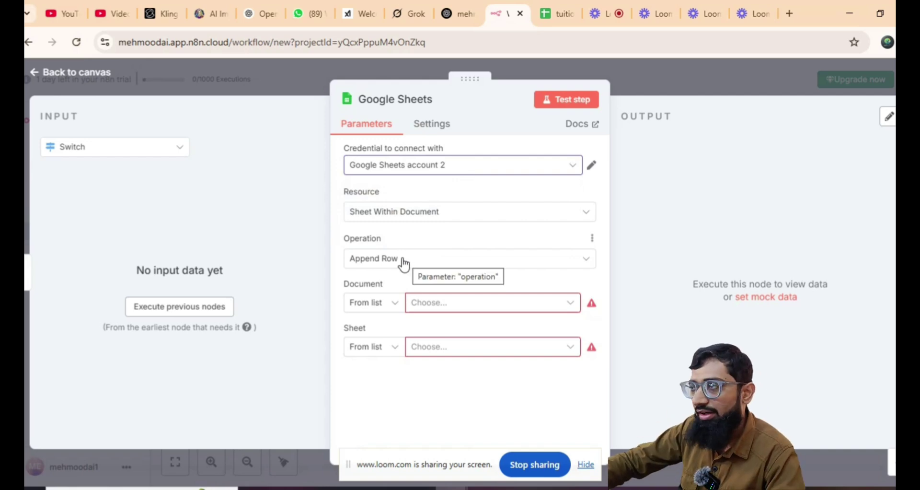
pyautogui.click(448, 303)
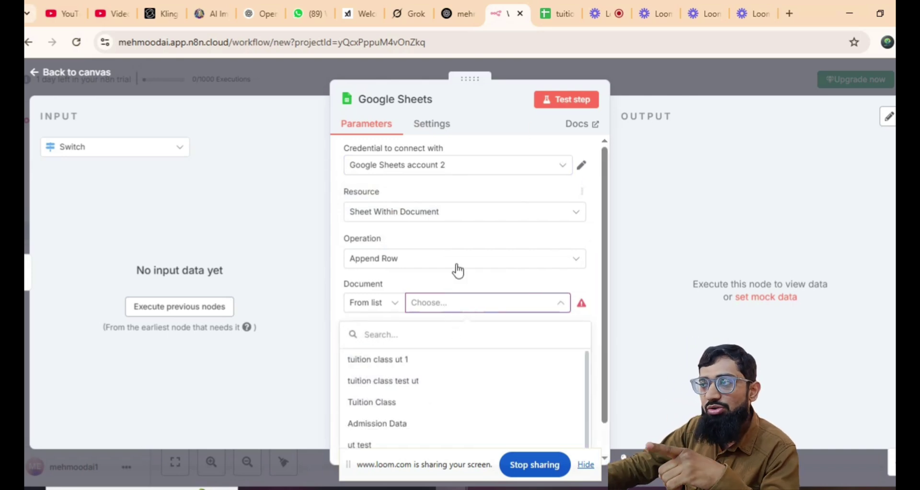
pyautogui.click(411, 369)
# - Choose Sheet1 of the "tuition class ut 1" document as the sheet for the Google Sheets node
pyautogui.click(451, 349)
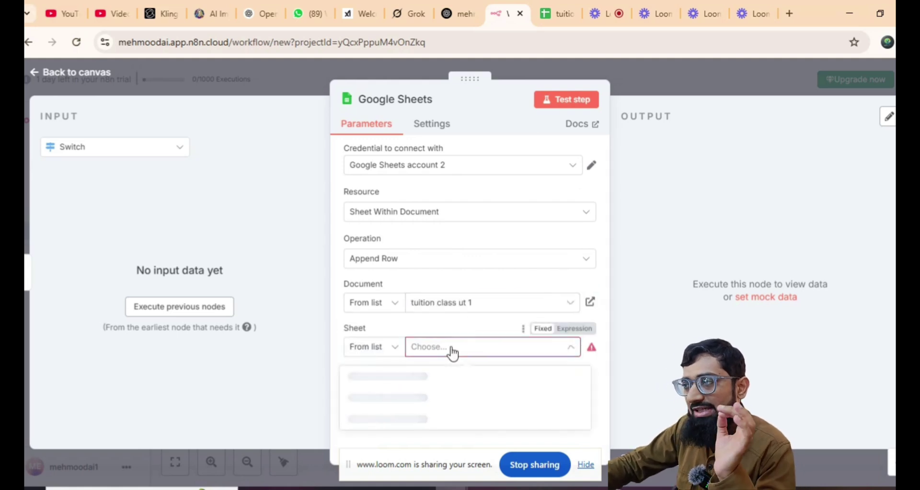
pyautogui.click(382, 378)
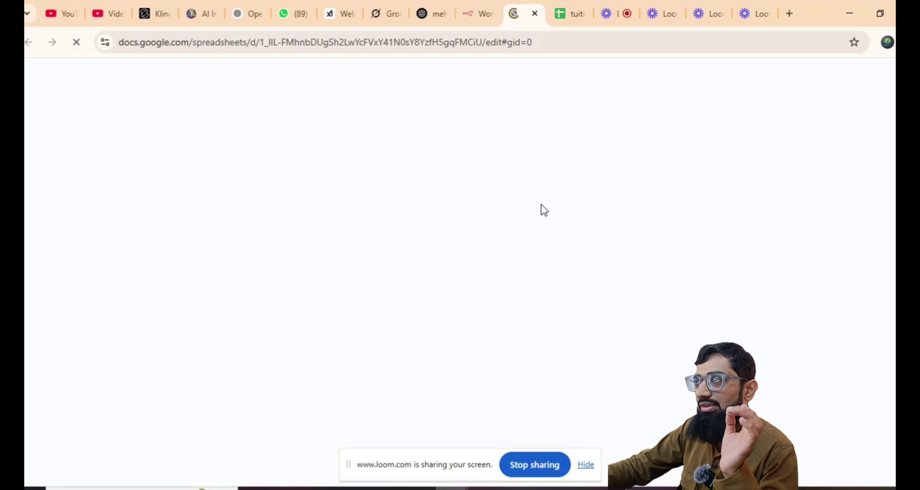
pyautogui.click(482, 14)
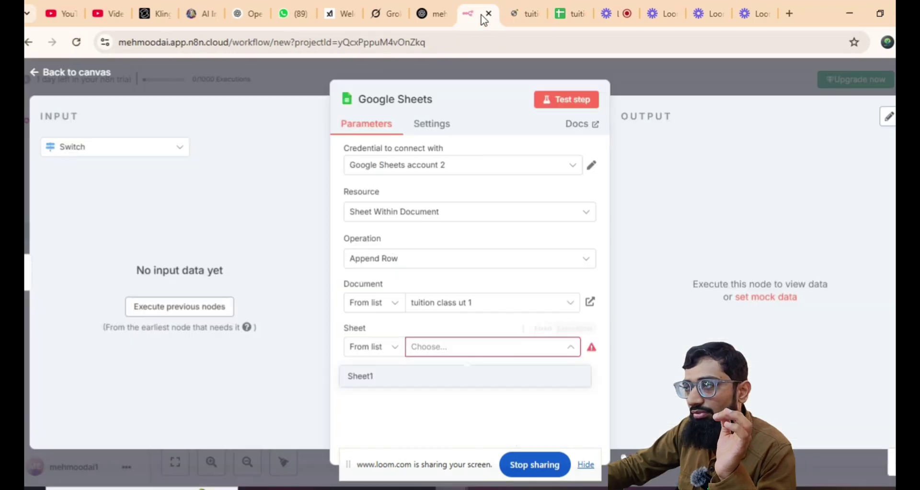
pyautogui.click(380, 376)
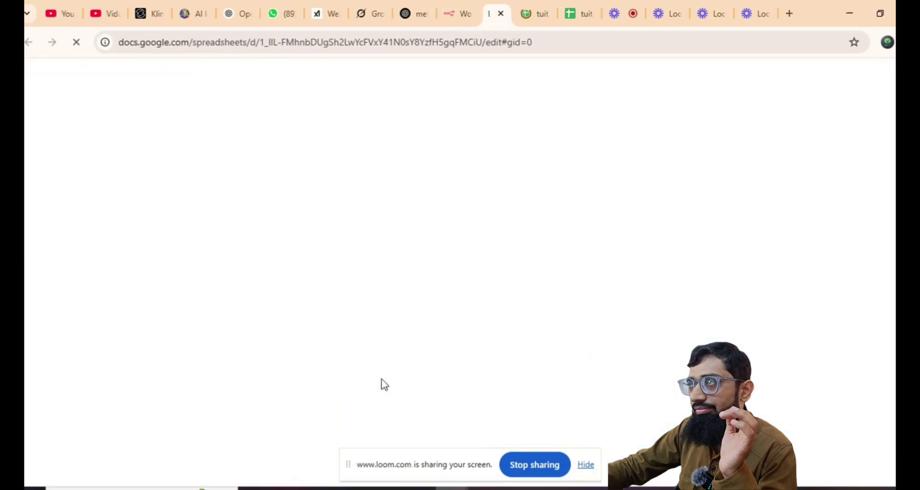
pyautogui.click(463, 14)
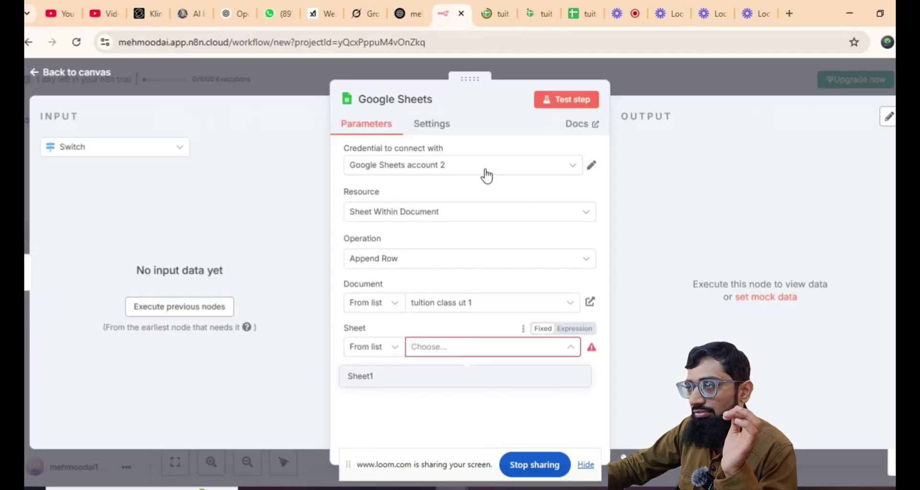
pyautogui.click(426, 376)
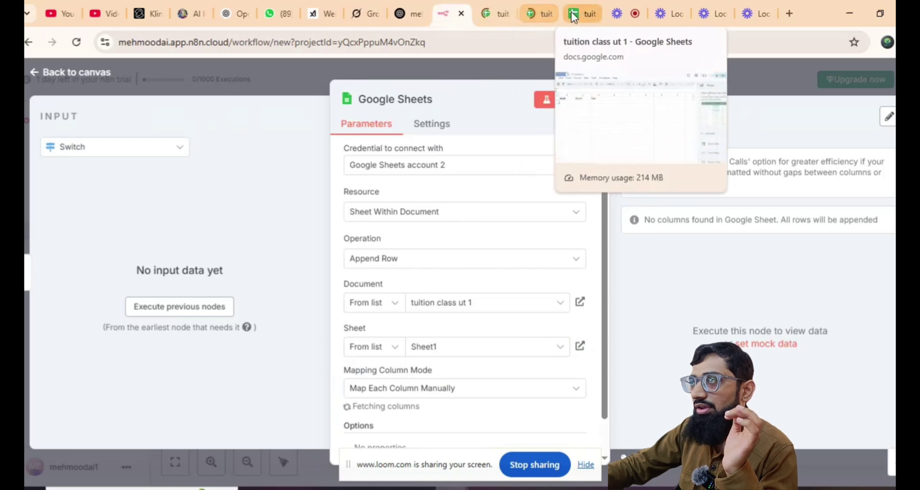
# - Close the two duplicate copies of the "tuition class ut 1" spreadsheet and go to the original in Google Sheets
pyautogui.click(494, 13)
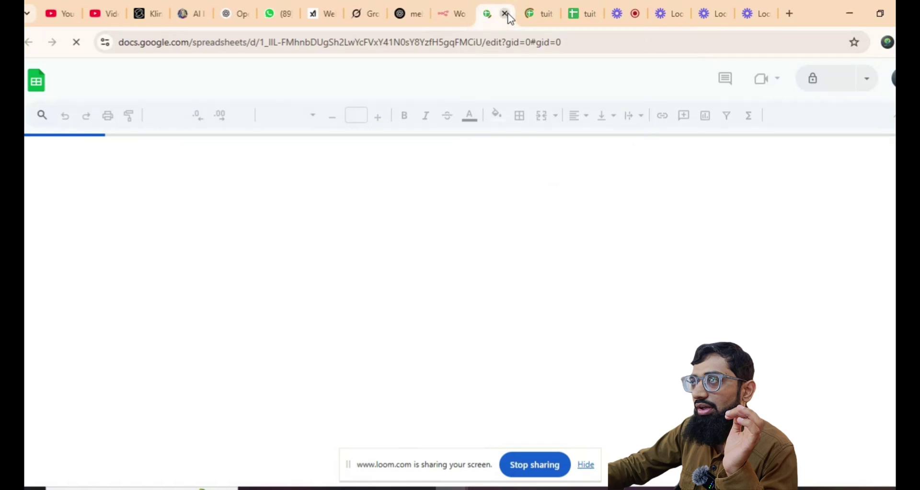
pyautogui.click(505, 14)
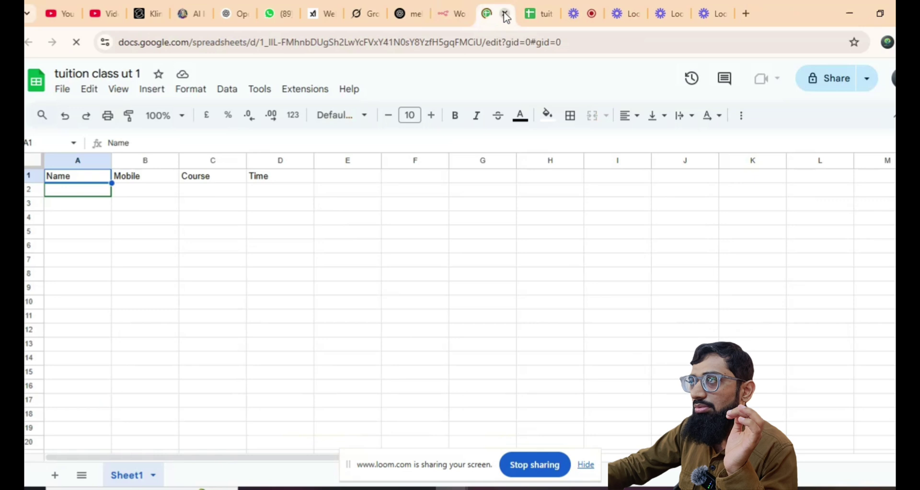
pyautogui.click(504, 14)
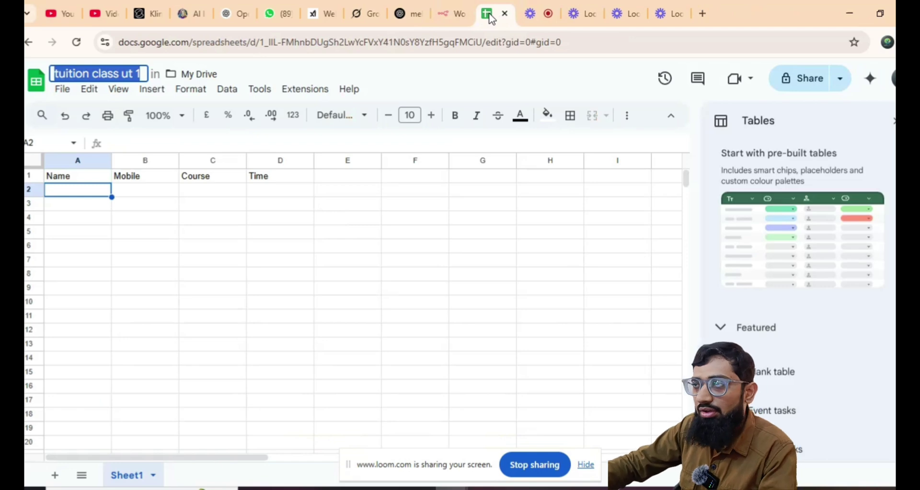
pyautogui.click(160, 263)
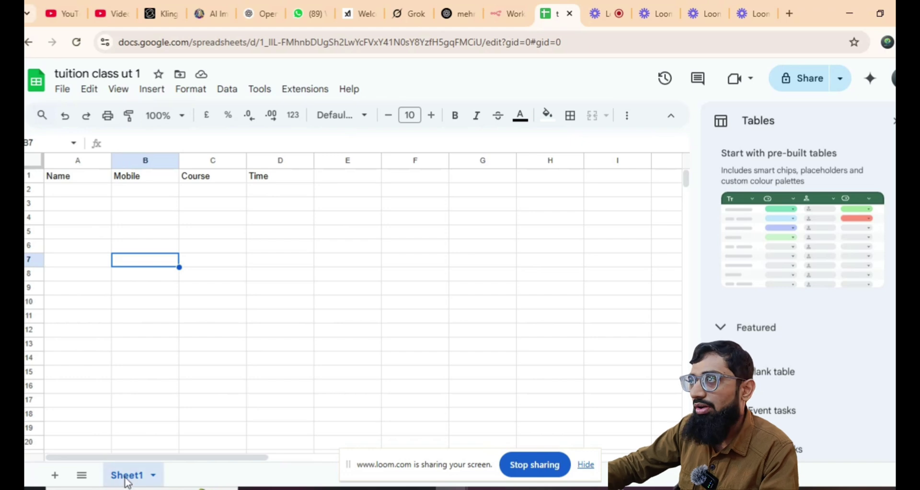
# - Compare the Google Sheets node's Values to Send fields in n8n with the header row of the "tuition class ut 1" spreadsheet
pyautogui.click(497, 15)
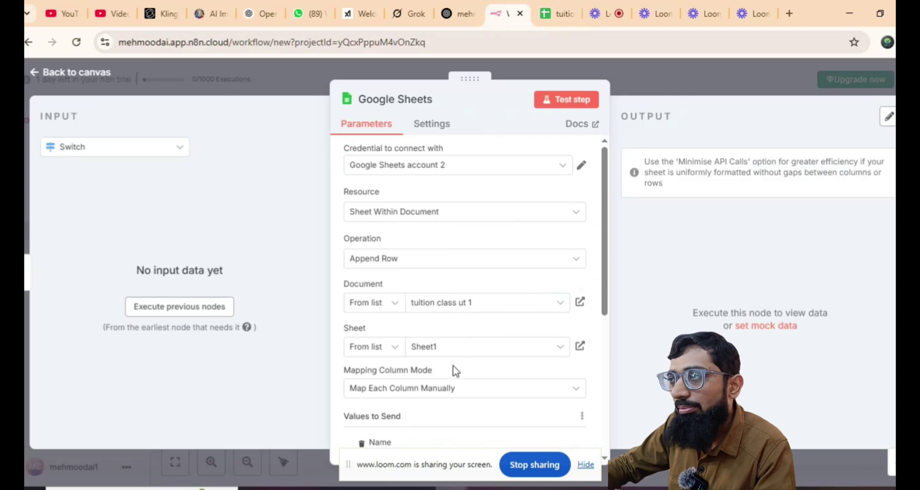
pyautogui.scroll(-3, 453, 366)
pyautogui.scroll(-2, 445, 266)
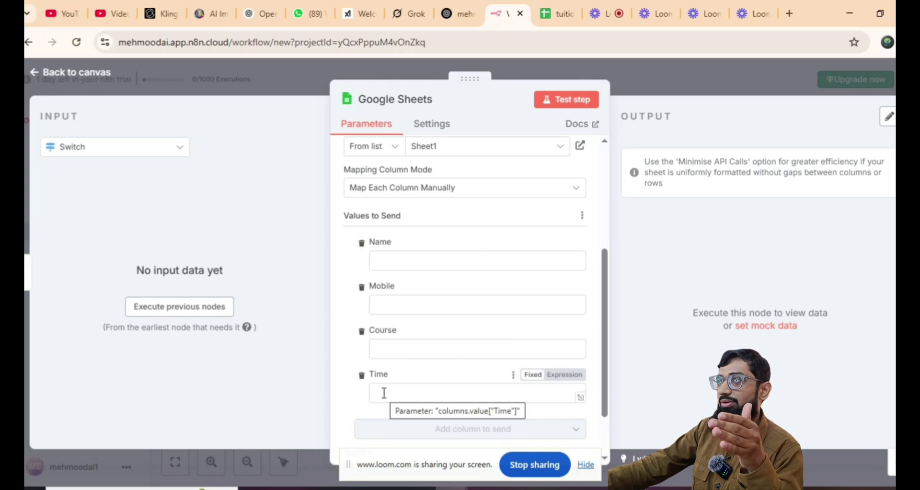
pyautogui.click(559, 13)
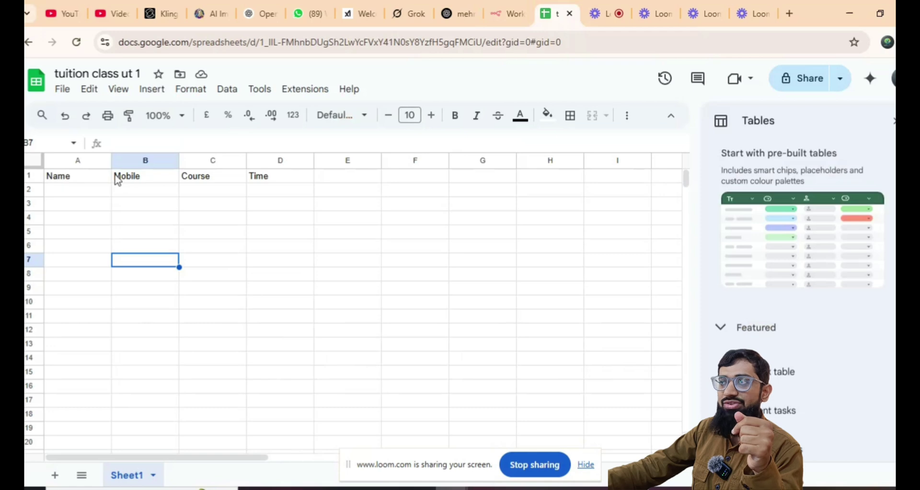
pyautogui.click(507, 13)
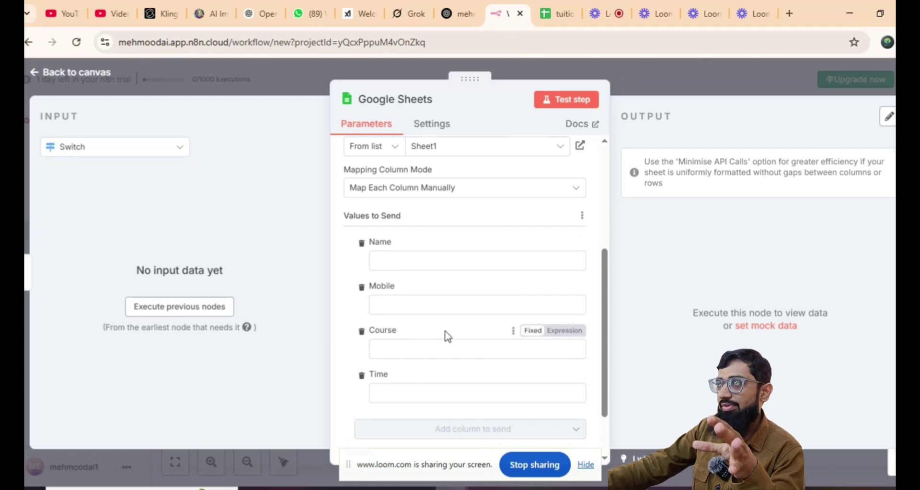
pyautogui.click(550, 14)
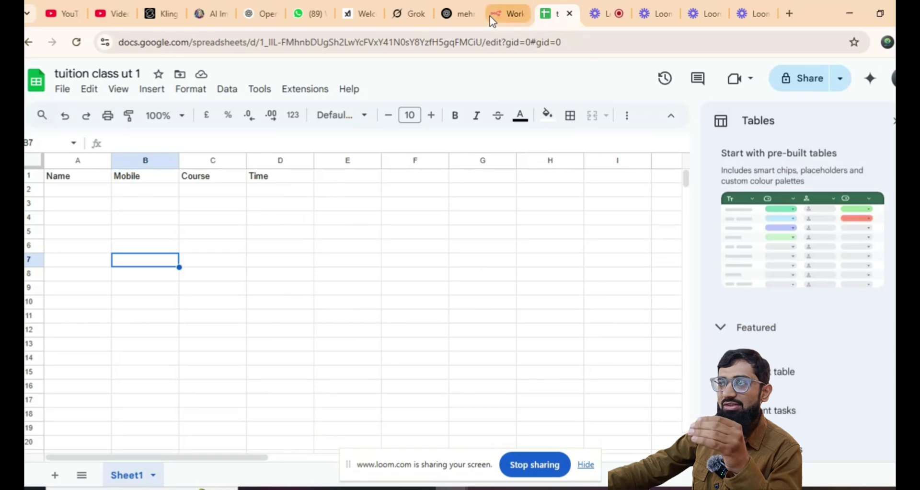
pyautogui.click(512, 15)
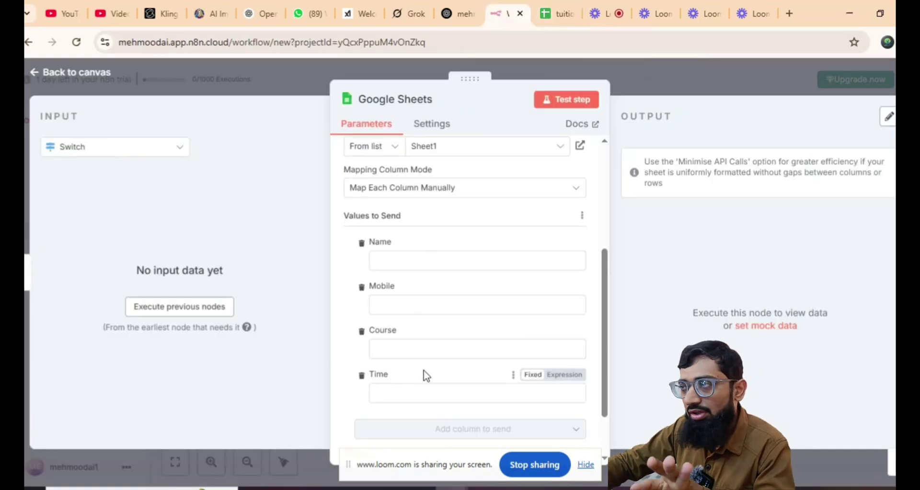
# - Review the Step 3 Google Sheet instructions in ChatGPT and check the spreadsheet and the Google Sheets node's parameters in n8n against them
pyautogui.click(384, 264)
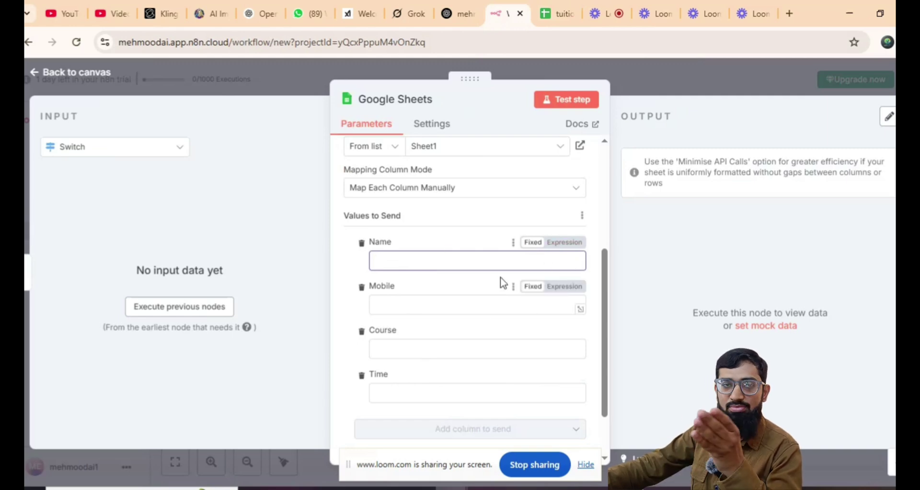
pyautogui.click(455, 21)
pyautogui.scroll(-4, 384, 259)
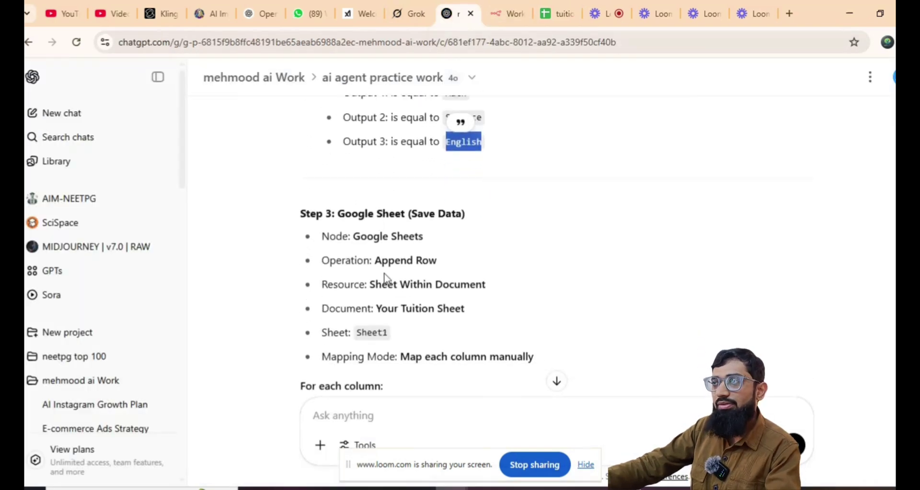
pyautogui.scroll(-3, 378, 258)
pyautogui.scroll(1, 348, 196)
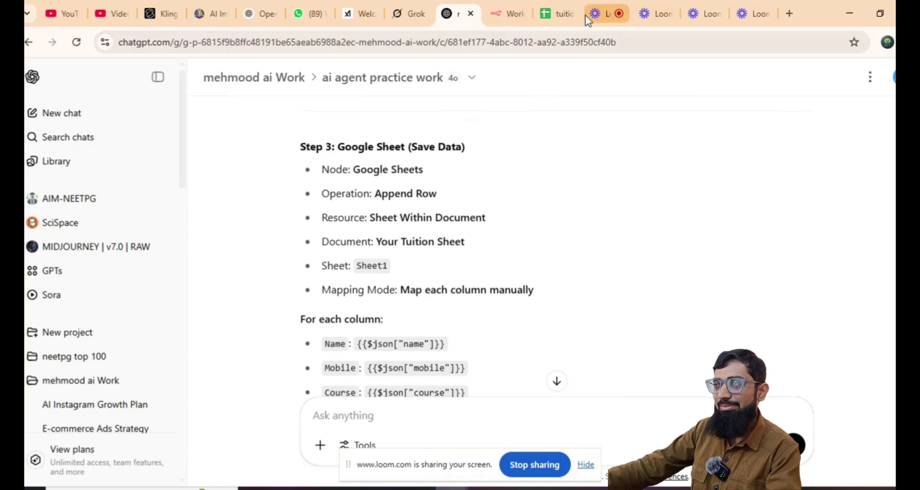
pyautogui.click(558, 15)
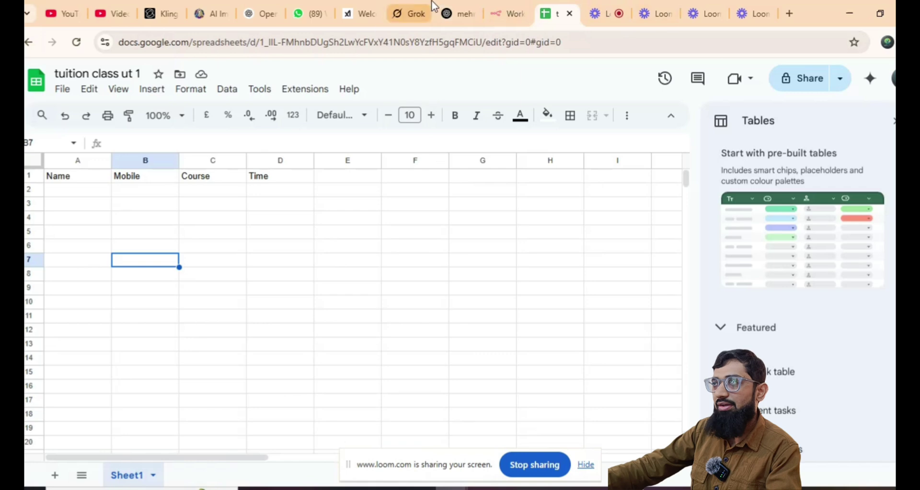
pyautogui.click(501, 13)
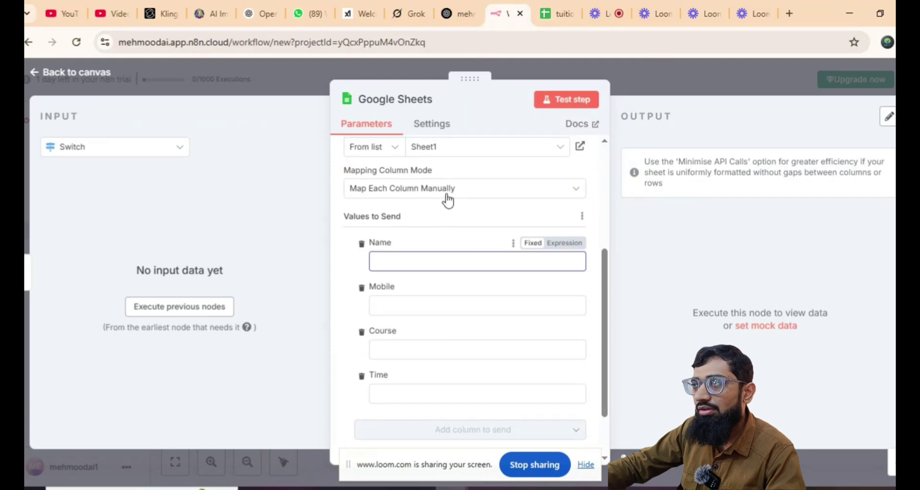
pyautogui.scroll(5, 432, 199)
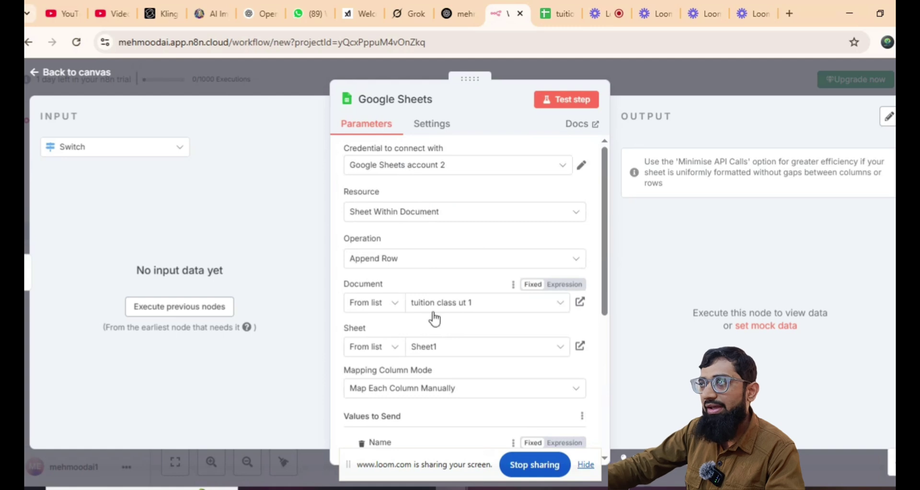
pyautogui.scroll(-1, 453, 318)
# - Copy the Name expression from the ChatGPT instructions and set the n8n node's Name value to the expression {{$json["name"]}}
pyautogui.click(457, 13)
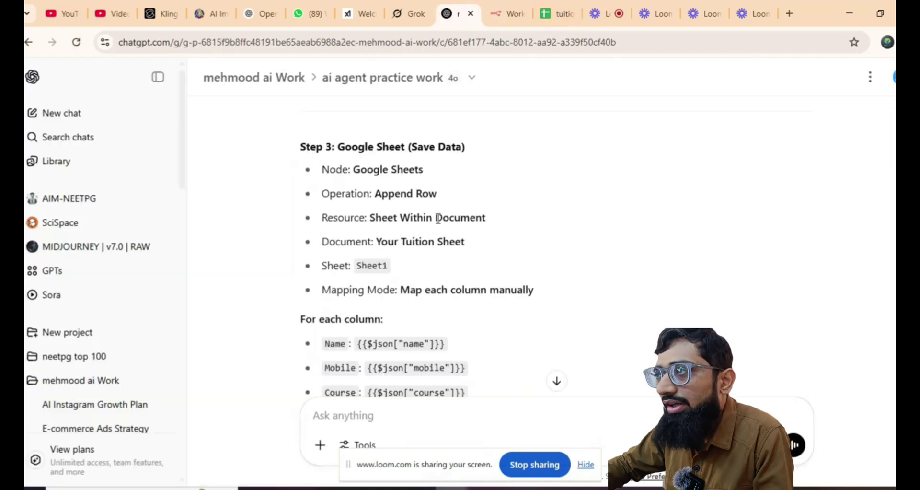
pyautogui.scroll(-3, 397, 281)
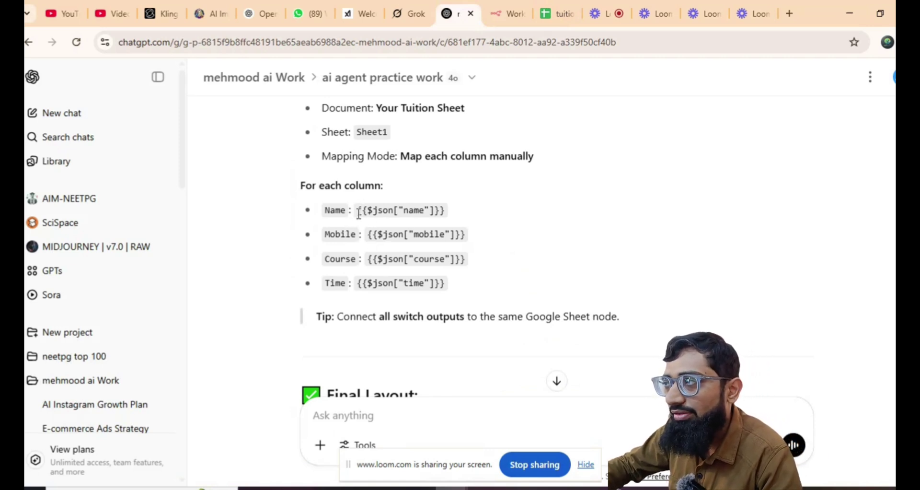
pyautogui.scroll(3, 407, 197)
pyautogui.scroll(-3, 386, 222)
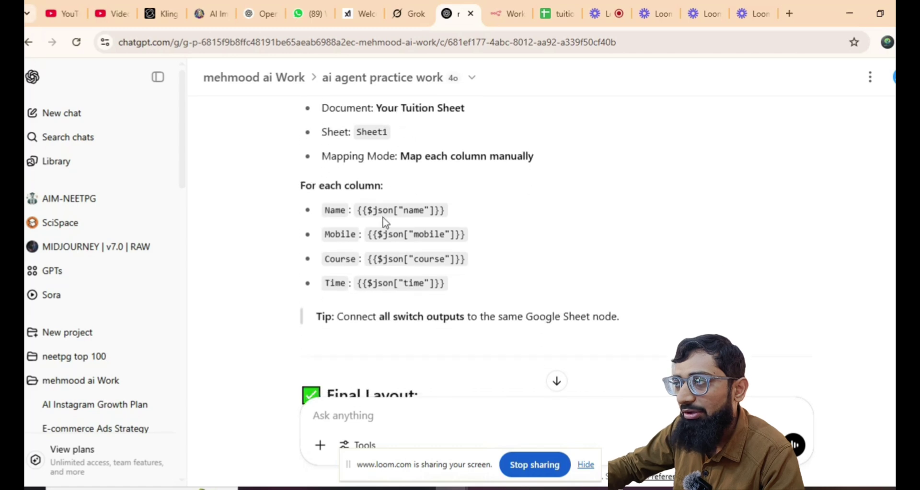
pyautogui.moveTo(360, 210); pyautogui.dragTo(451, 218)
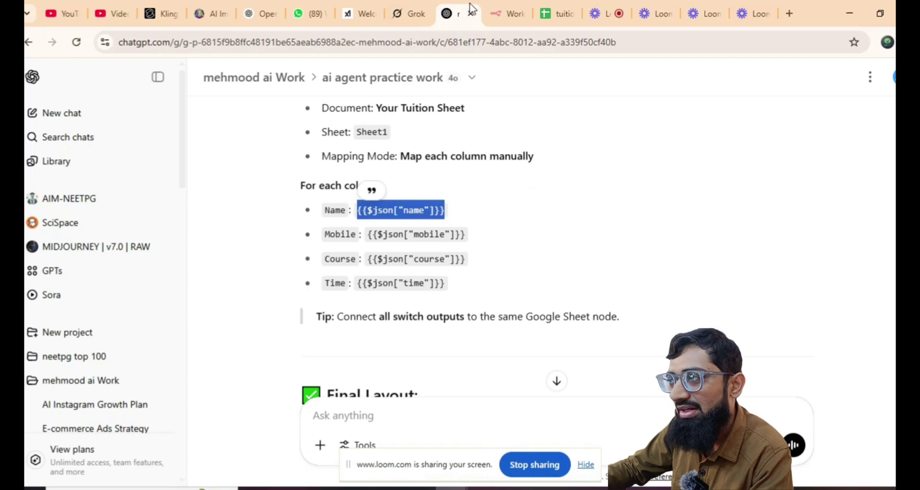
pyautogui.click(496, 12)
pyautogui.scroll(-3, 403, 297)
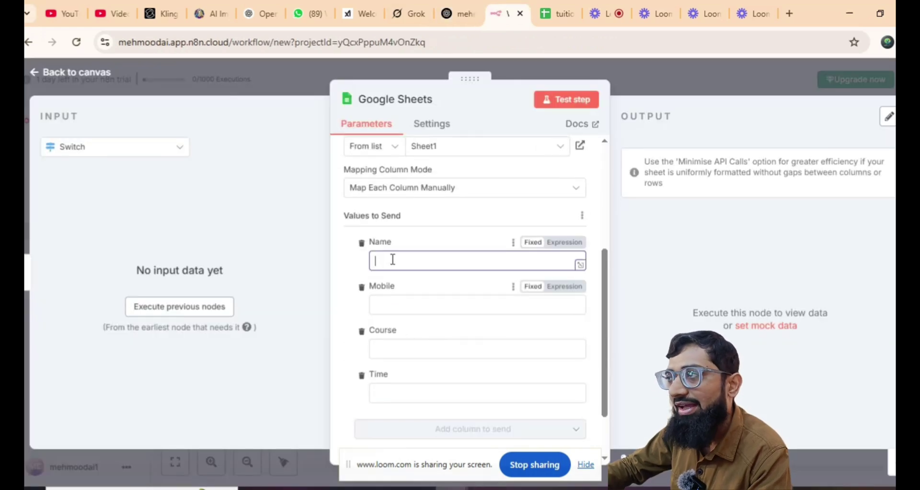
pyautogui.click(565, 249)
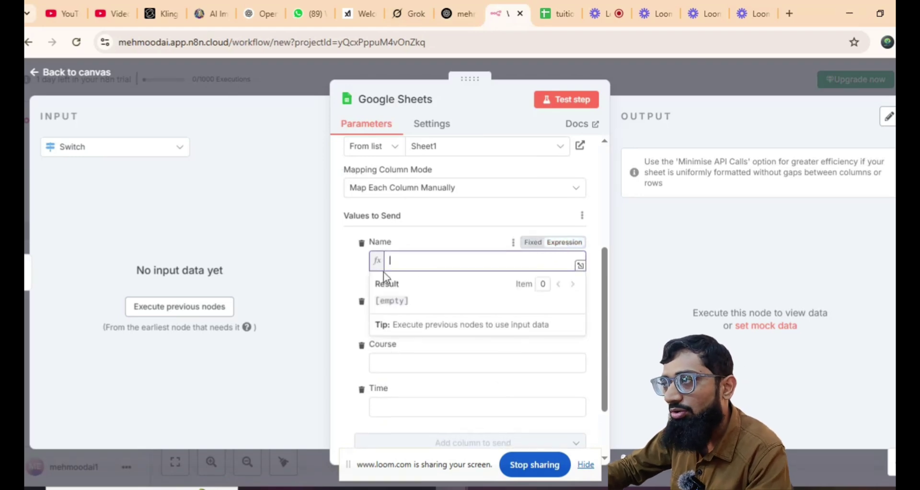
pyautogui.hotkey('ctrl', 'v')
pyautogui.click(338, 273)
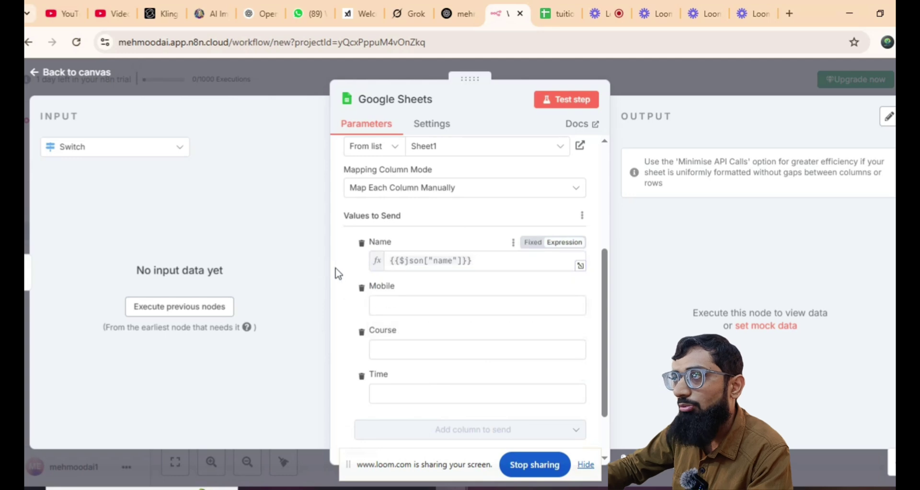
# - Copy the Mobile expression from ChatGPT and set the Google Sheets node's Mobile value in n8n to the expression {{$json["mobile"]}}
pyautogui.click(406, 305)
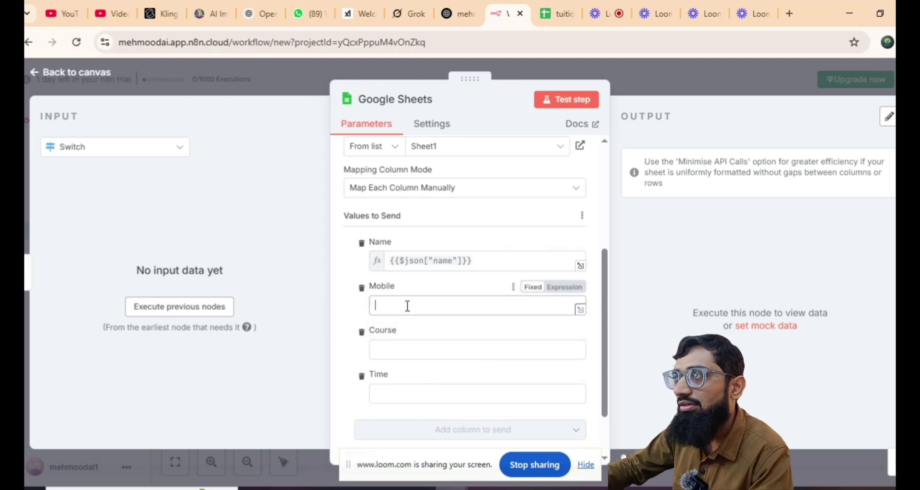
pyautogui.click(454, 13)
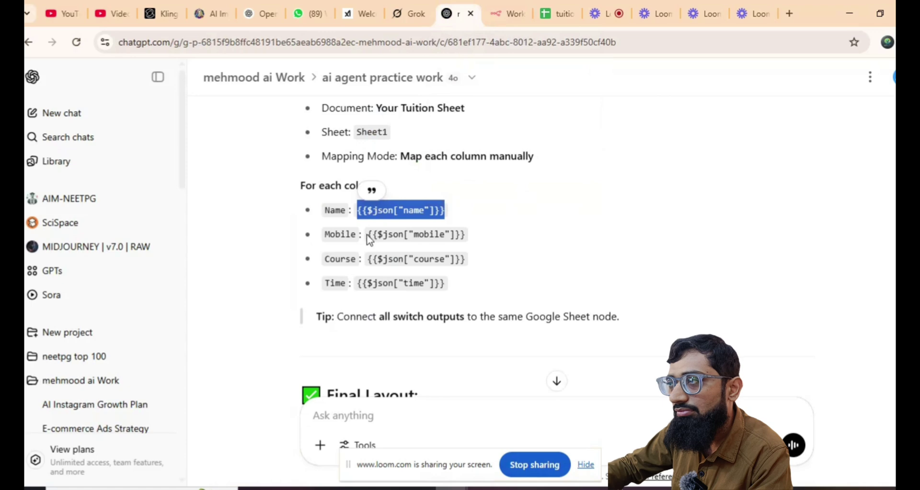
pyautogui.moveTo(369, 234); pyautogui.dragTo(464, 235)
pyautogui.hotkey('ctrl', 'c')
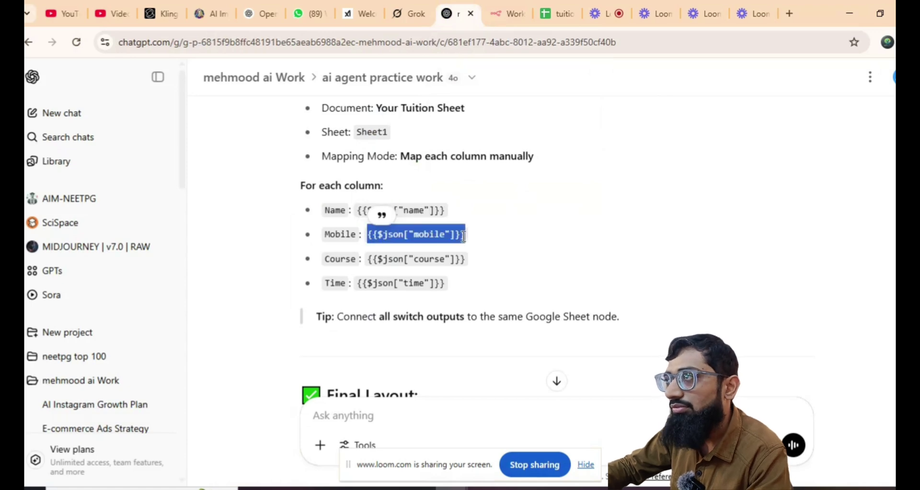
pyautogui.click(503, 14)
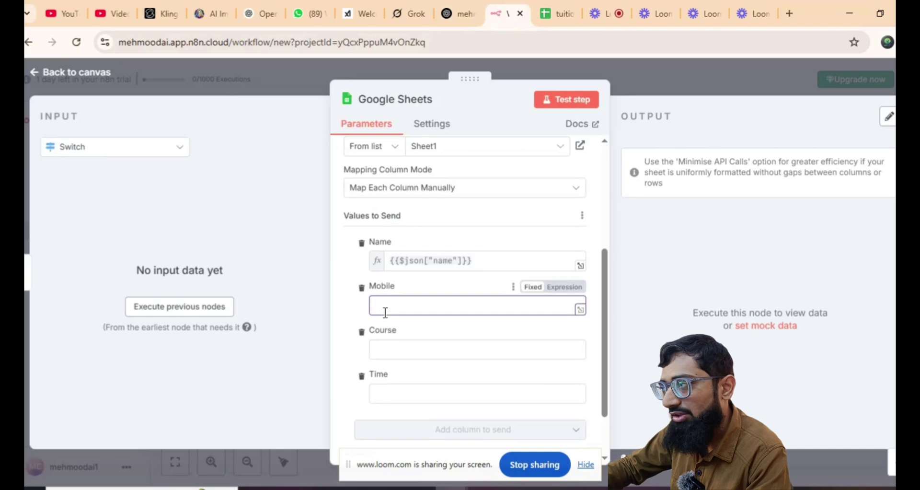
pyautogui.click(567, 287)
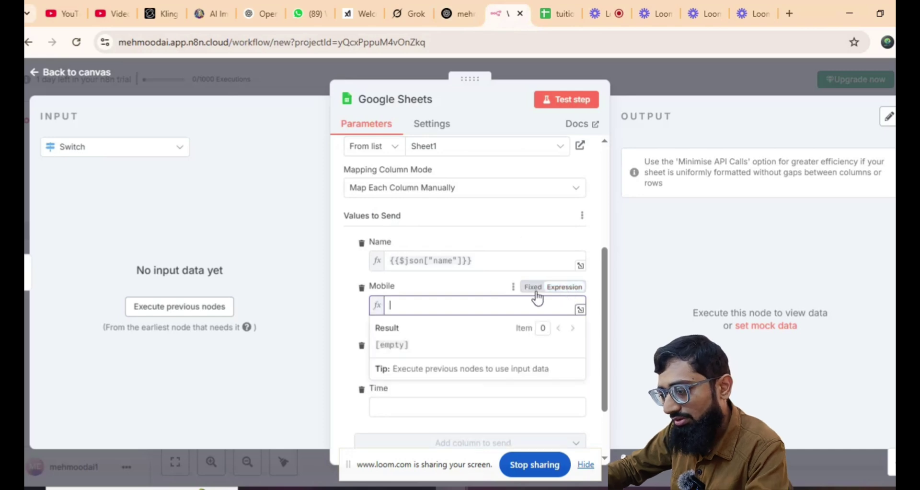
pyautogui.hotkey('ctrl', 'v')
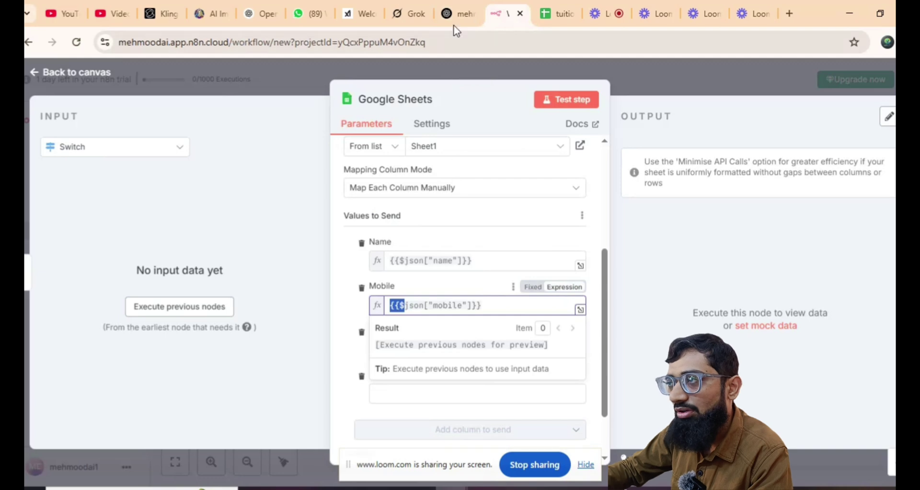
# - Copy the Course expression from ChatGPT and set the Google Sheets node's Course value in n8n to the expression {{$json["course"]}}
pyautogui.click(457, 15)
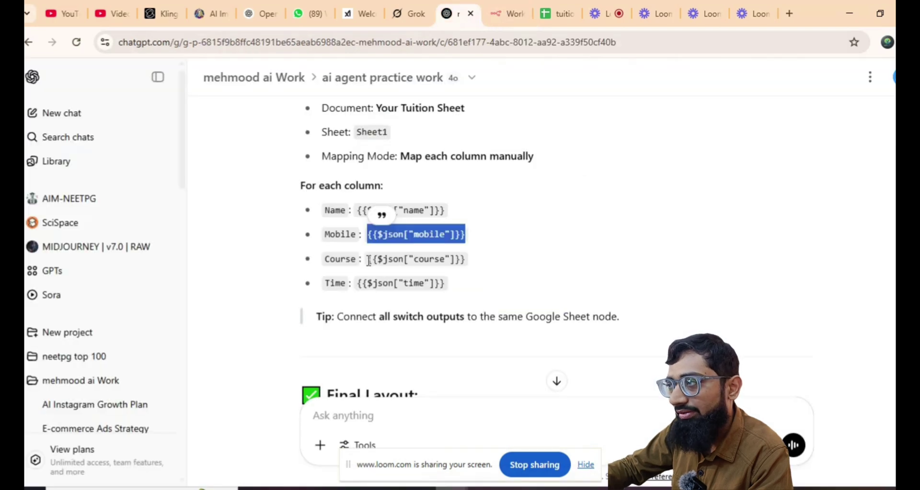
pyautogui.moveTo(369, 261); pyautogui.dragTo(464, 263)
pyautogui.hotkey('ctrl', 'c')
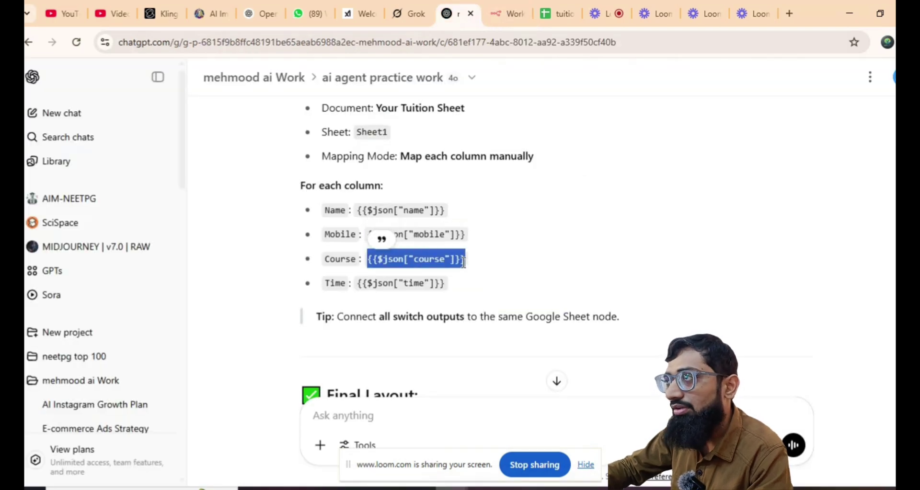
pyautogui.click(500, 16)
pyautogui.click(348, 295)
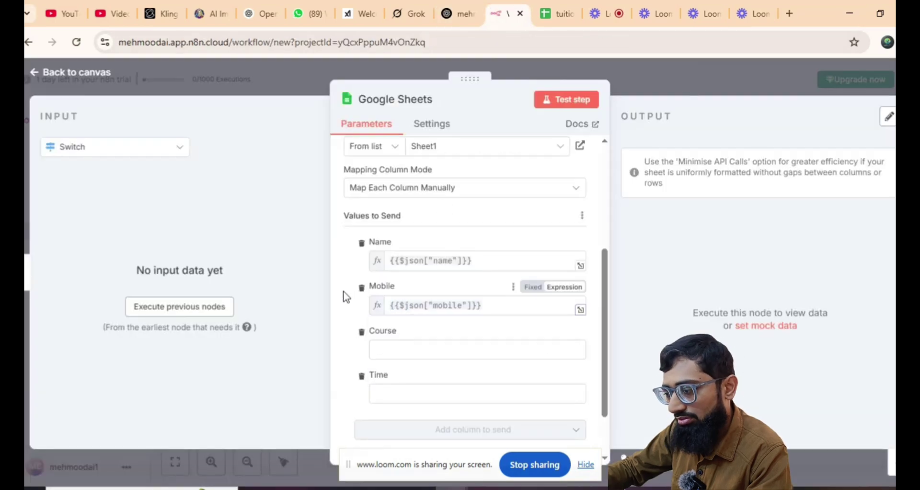
pyautogui.click(406, 351)
pyautogui.hotkey('ctrl', 'v')
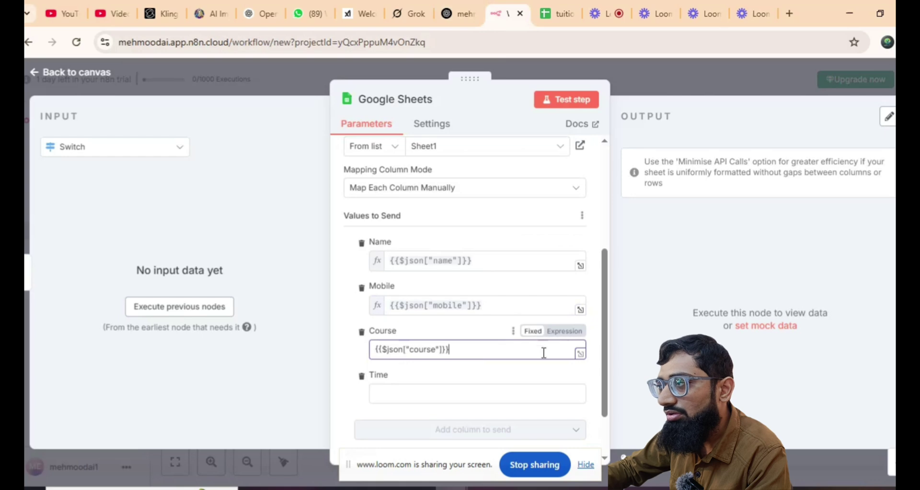
pyautogui.click(565, 332)
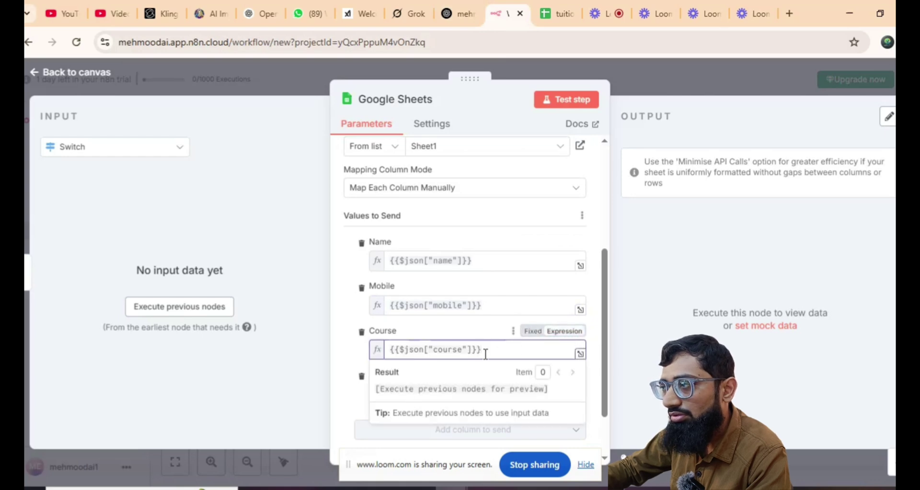
pyautogui.moveTo(502, 352); pyautogui.dragTo(363, 357)
pyautogui.hotkey('ctrl', 'c')
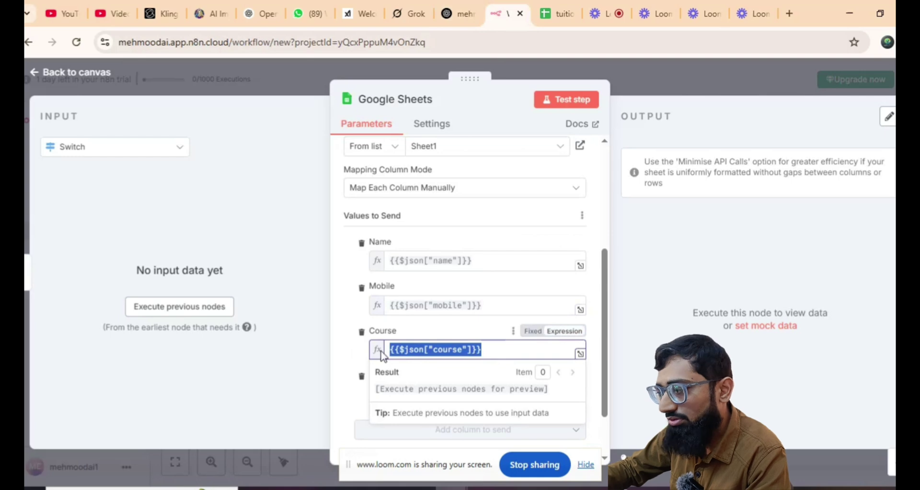
pyautogui.press('BackSpace')
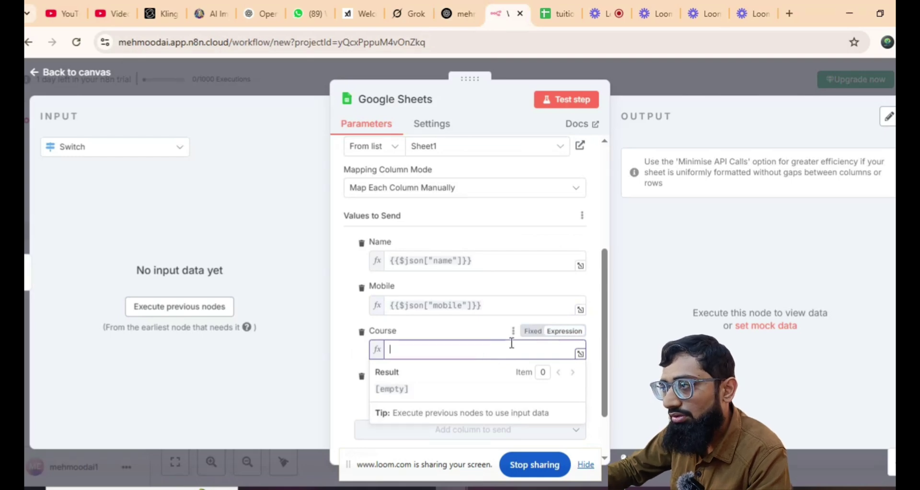
pyautogui.hotkey('ctrl', 'v')
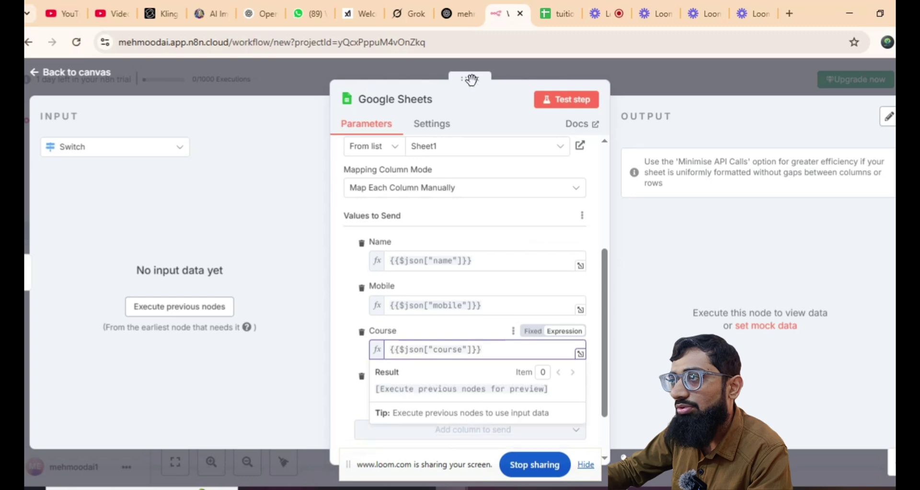
# - Copy the Time expression from ChatGPT and set the Google Sheets node's Time value in n8n to the expression {{$json["time"]}}
pyautogui.click(462, 23)
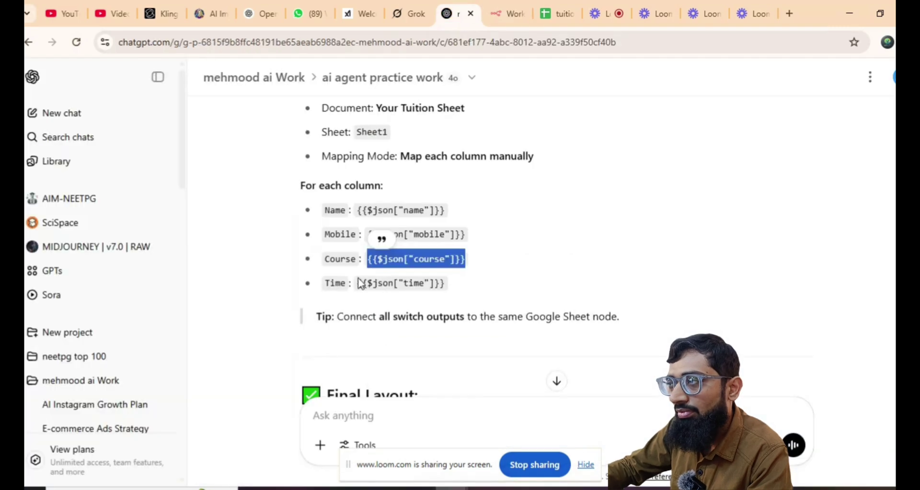
pyautogui.moveTo(359, 282); pyautogui.dragTo(440, 290)
pyautogui.hotkey('ctrl', 'c')
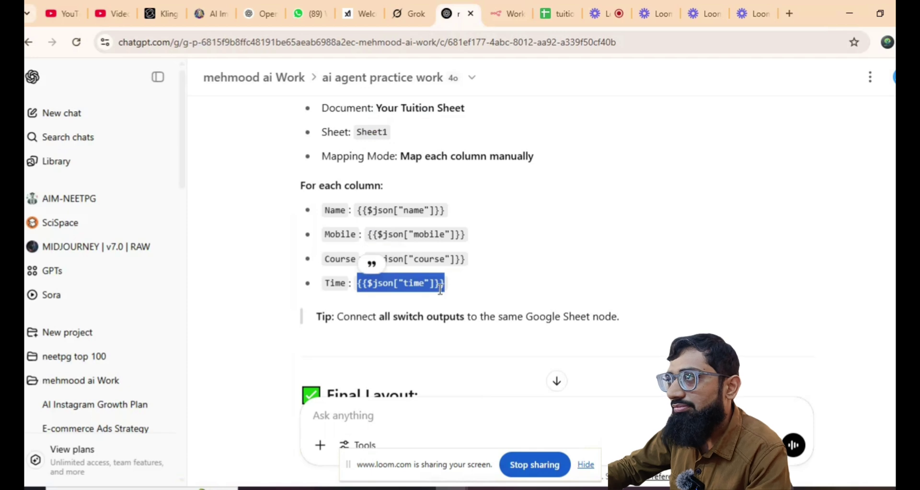
pyautogui.click(503, 14)
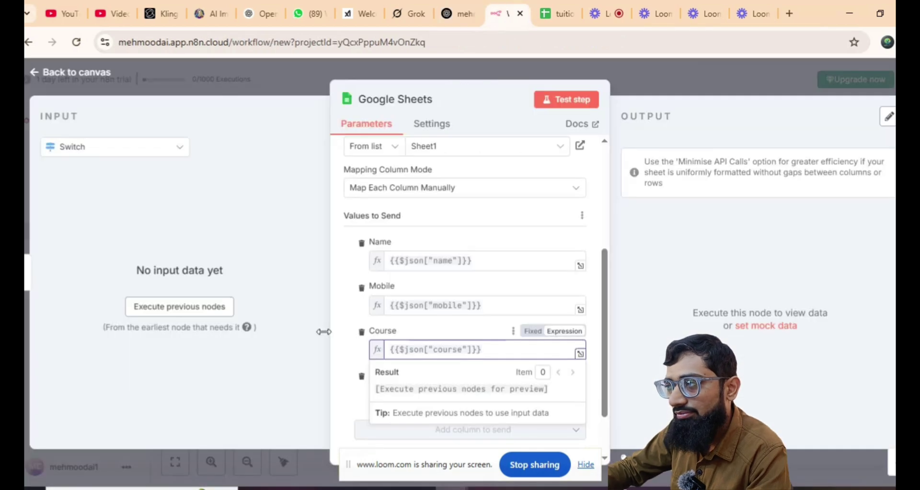
pyautogui.click(343, 343)
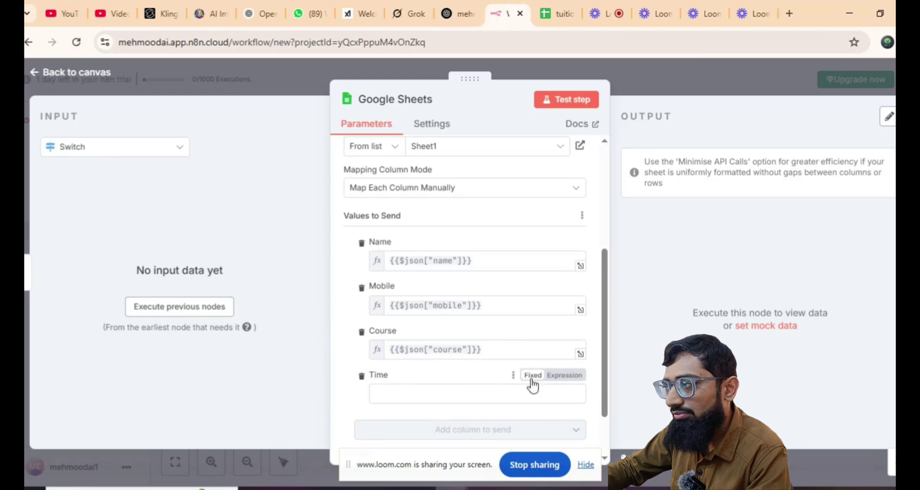
pyautogui.click(567, 375)
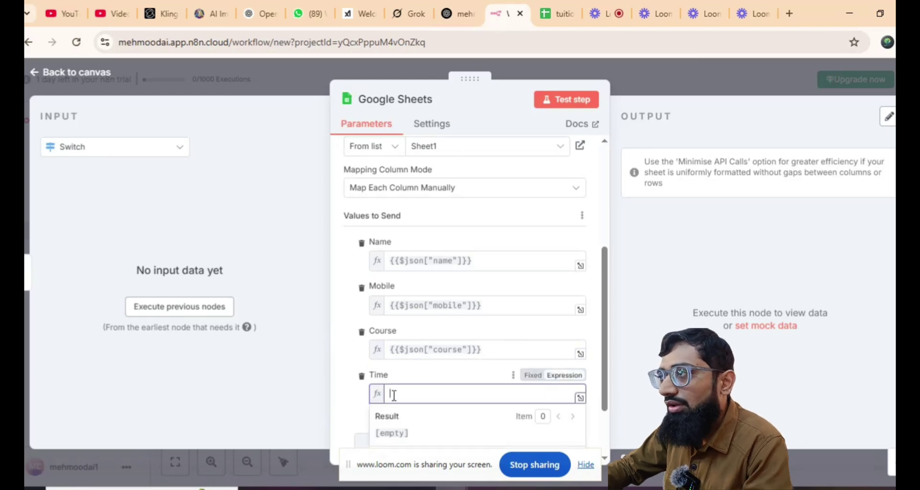
pyautogui.hotkey('ctrl', 'v')
pyautogui.click(564, 248)
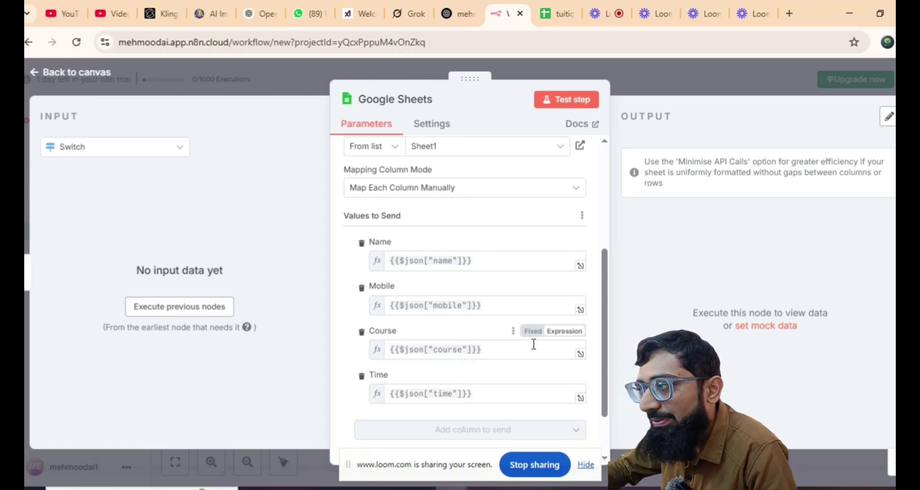
pyautogui.scroll(-2, 532, 398)
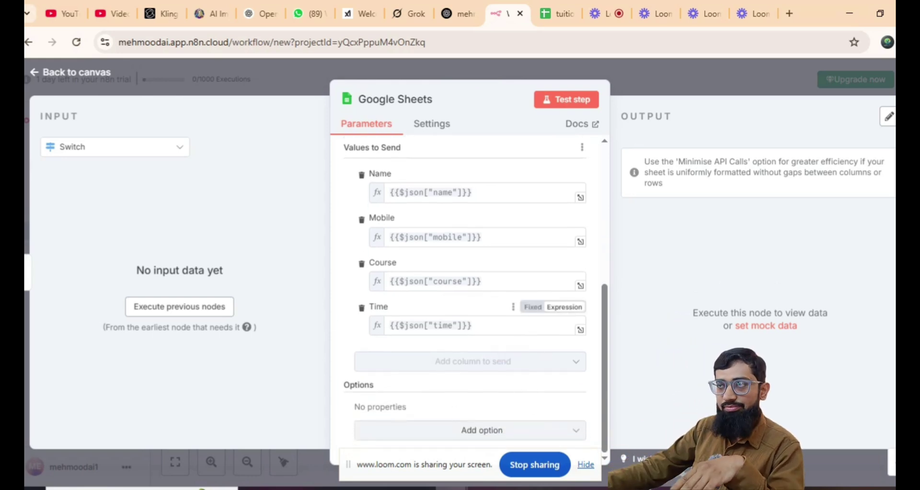
# - Return to the workflow canvas and move the Google Sheets node slightly farther from the Switch node
pyautogui.click(70, 75)
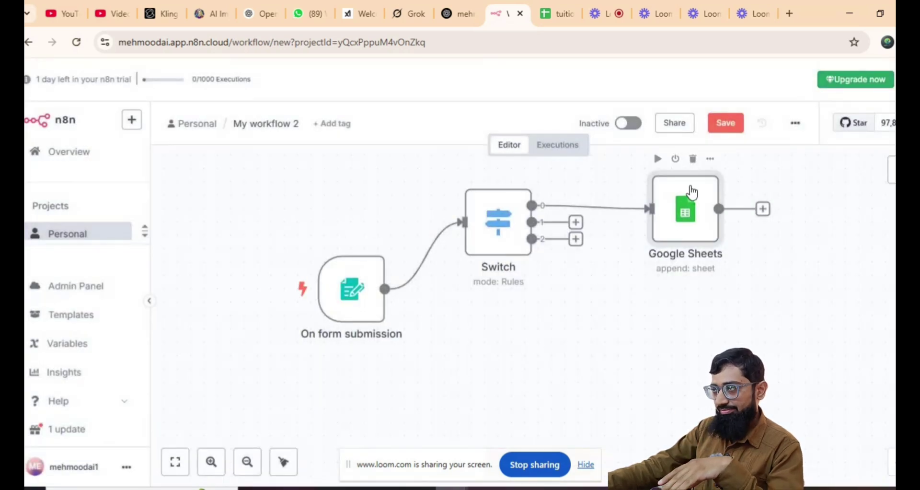
pyautogui.moveTo(693, 188)
pyautogui.mouseDown()
pyautogui.moveTo(695, 172)
pyautogui.moveTo(711, 194)
pyautogui.mouseUp()
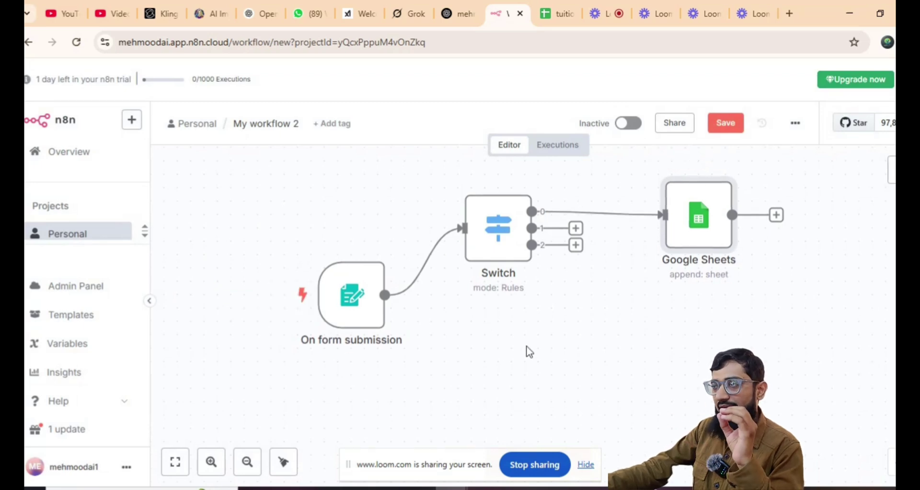
pyautogui.moveTo(450, 459); pyautogui.dragTo(762, 440)
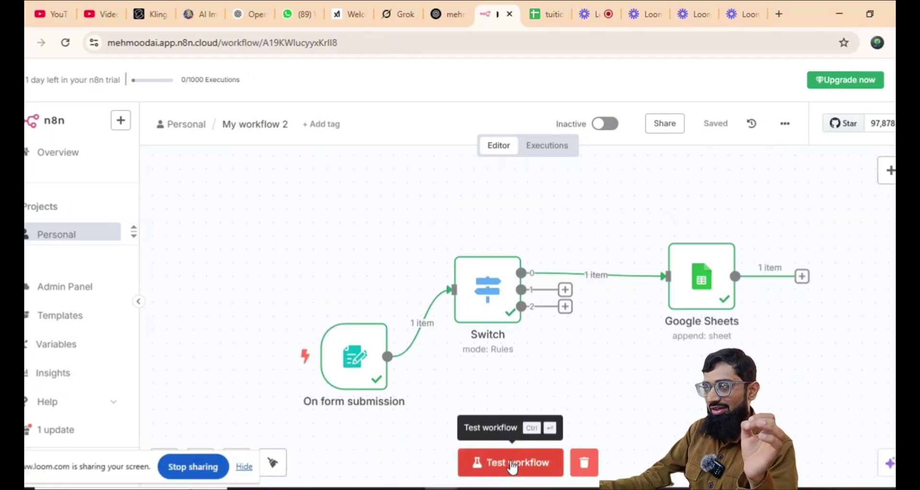
# - Start a test run of the workflow and enter st as the name and a mobile number in the tuition class ut 1 form
pyautogui.click(510, 461)
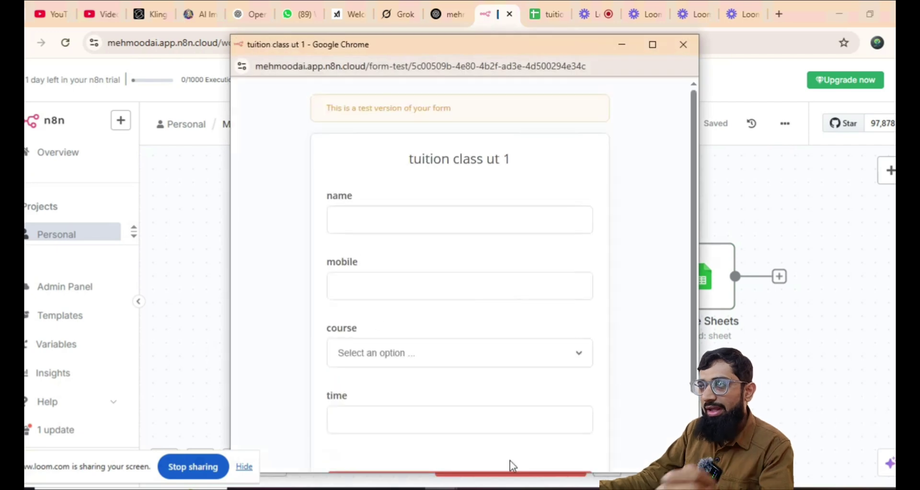
pyautogui.click(365, 218)
pyautogui.write('s')
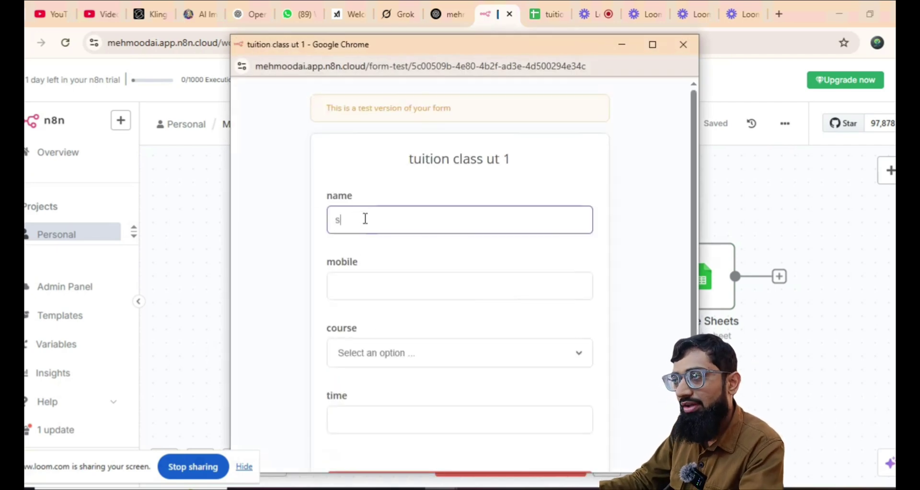
pyautogui.write('t')
pyautogui.click(371, 278)
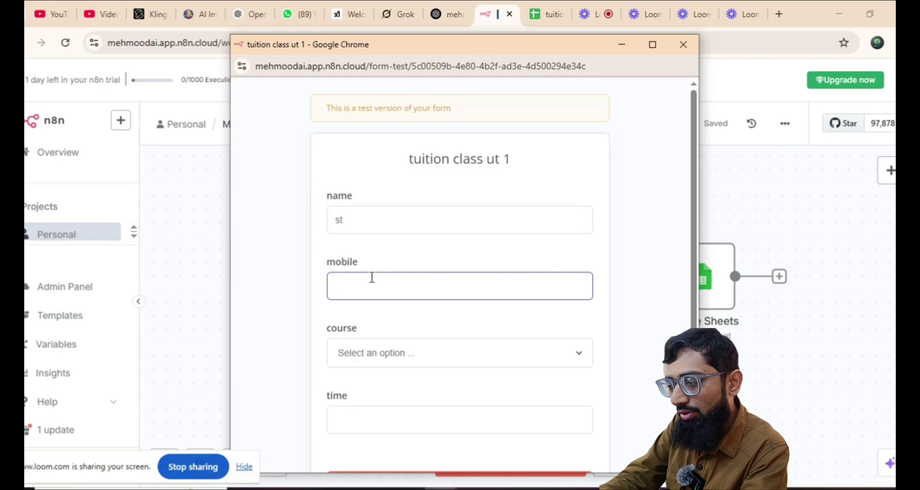
pyautogui.write('1234')
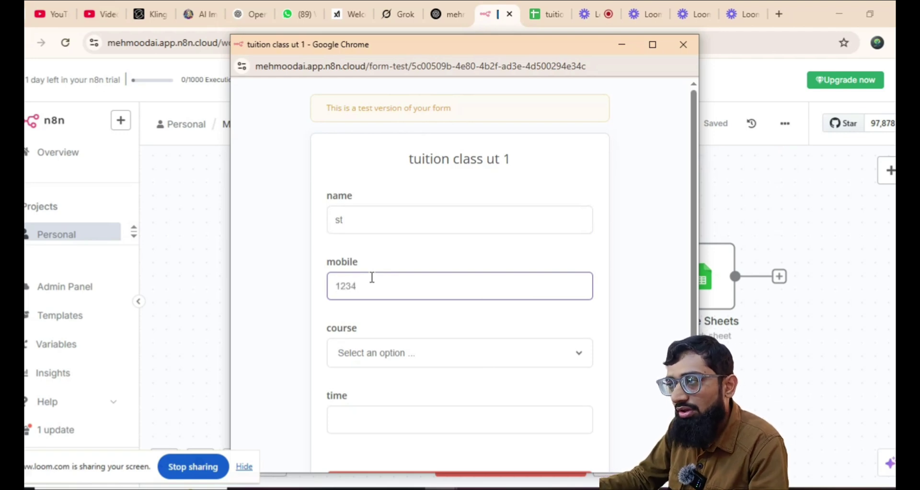
# - Choose Math as the course, set the time to 10 and submit the test form
pyautogui.click(380, 354)
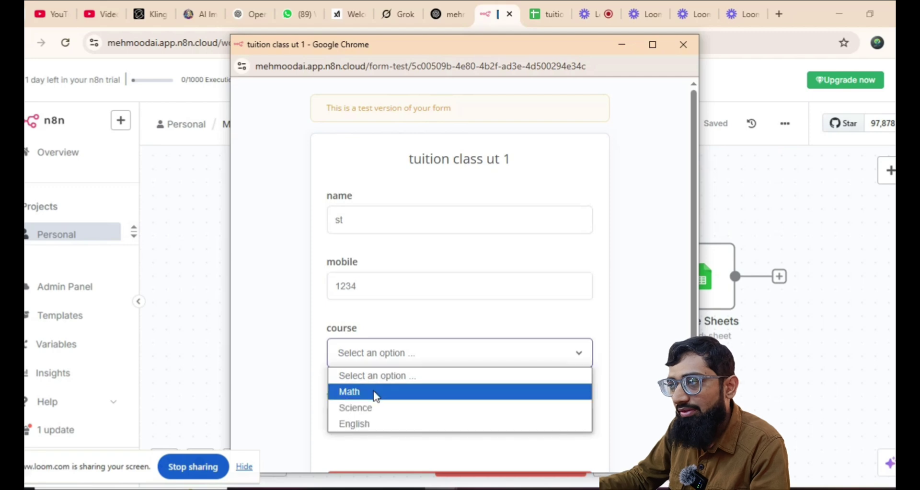
pyautogui.click(375, 392)
pyautogui.click(387, 419)
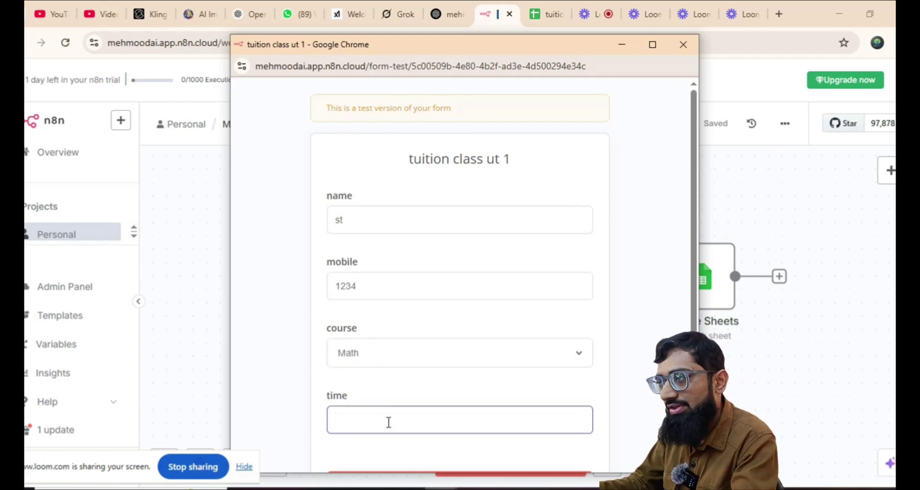
pyautogui.write('10')
pyautogui.scroll(-2, 389, 421)
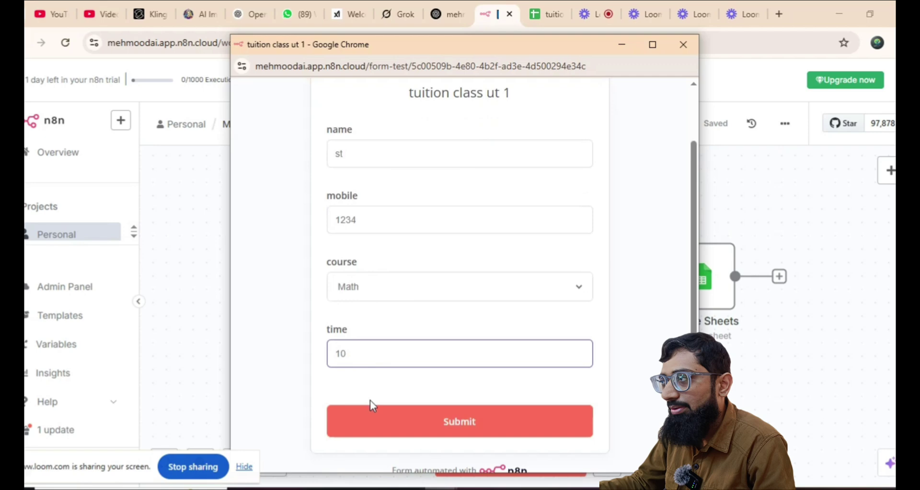
pyautogui.click(455, 406)
# - Minimize the submitted form and check the Math submission in the Switch node's data and the tuition class ut 1 spreadsheet
pyautogui.moveTo(449, 51); pyautogui.dragTo(313, 96)
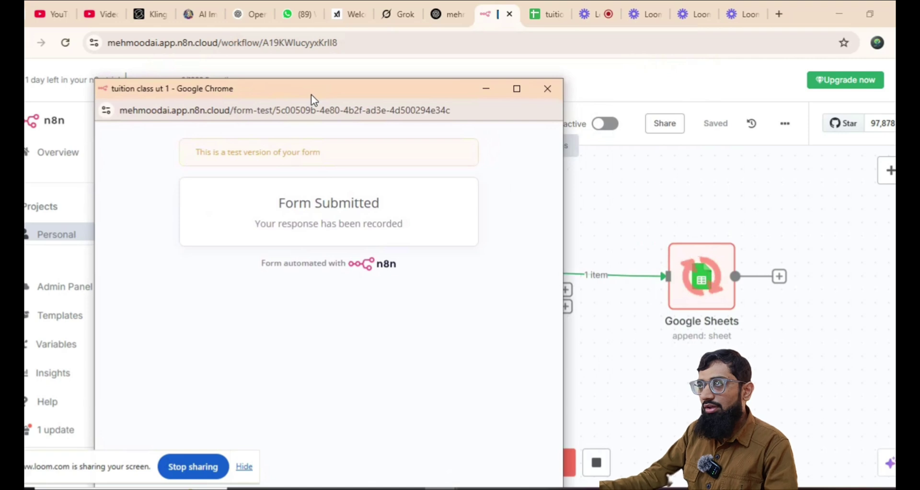
pyautogui.click(484, 89)
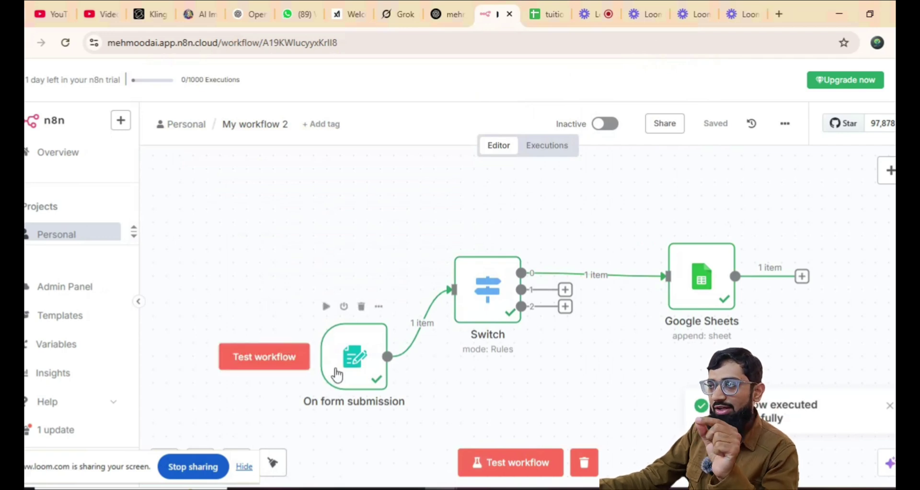
pyautogui.doubleClick(486, 291)
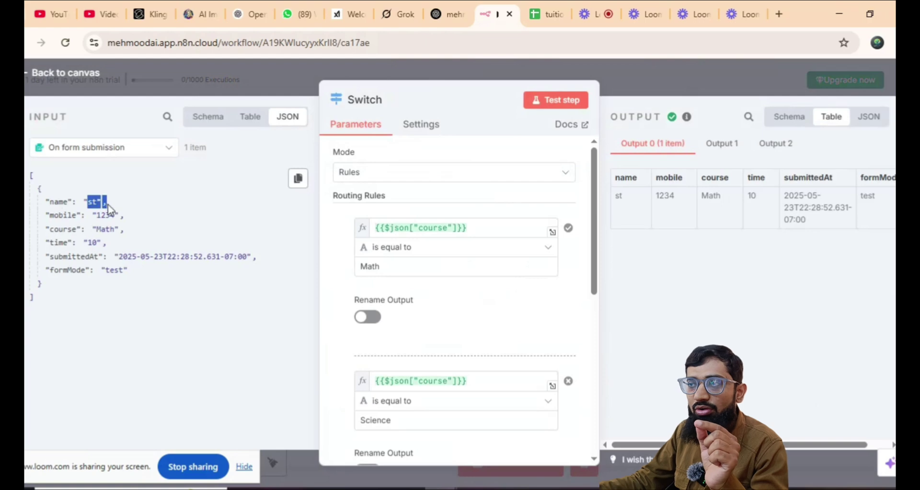
pyautogui.moveTo(108, 204); pyautogui.dragTo(127, 269)
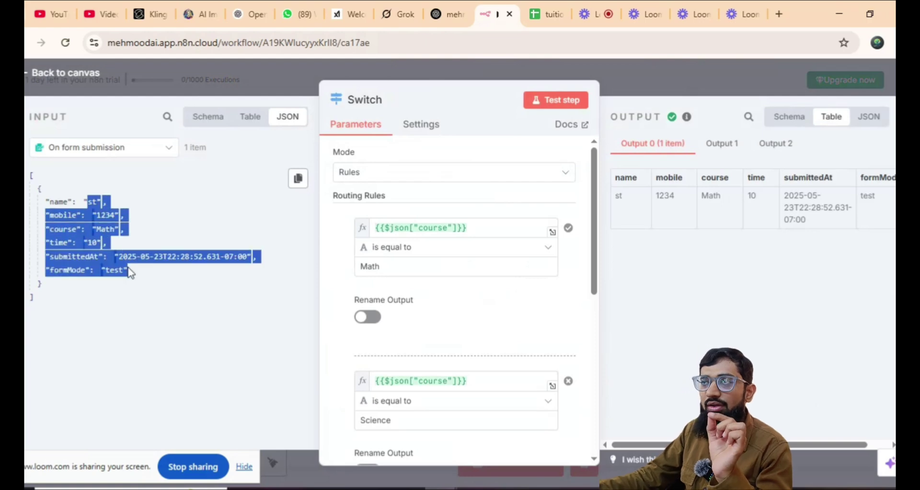
pyautogui.click(72, 74)
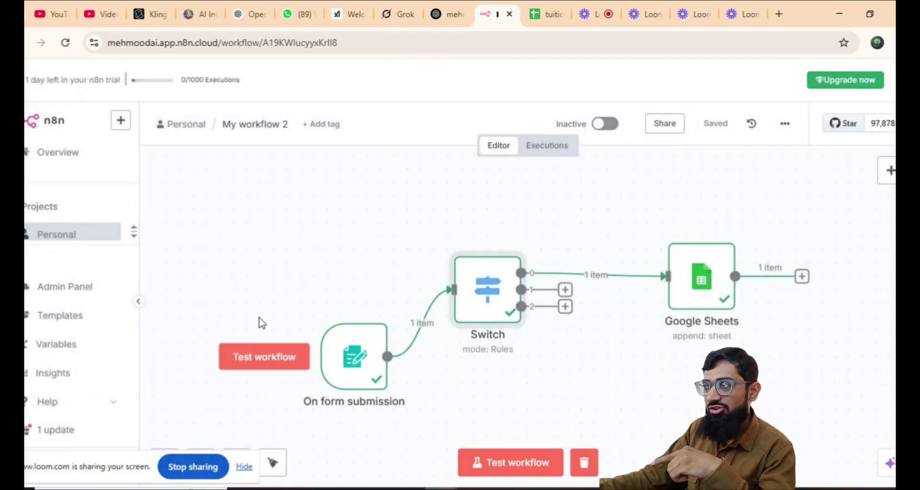
pyautogui.click(553, 19)
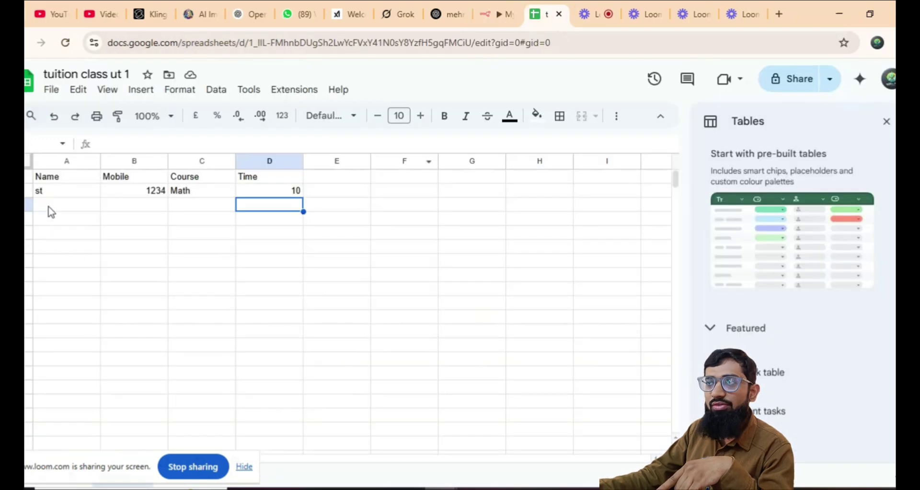
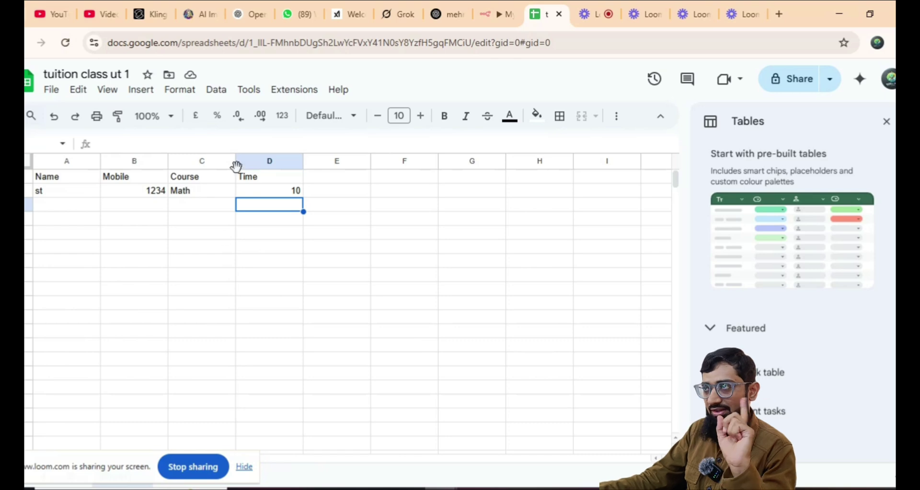
# - Start another test run of the n8n workflow and enter st2 as the name and a mobile number in the form
pyautogui.click(488, 12)
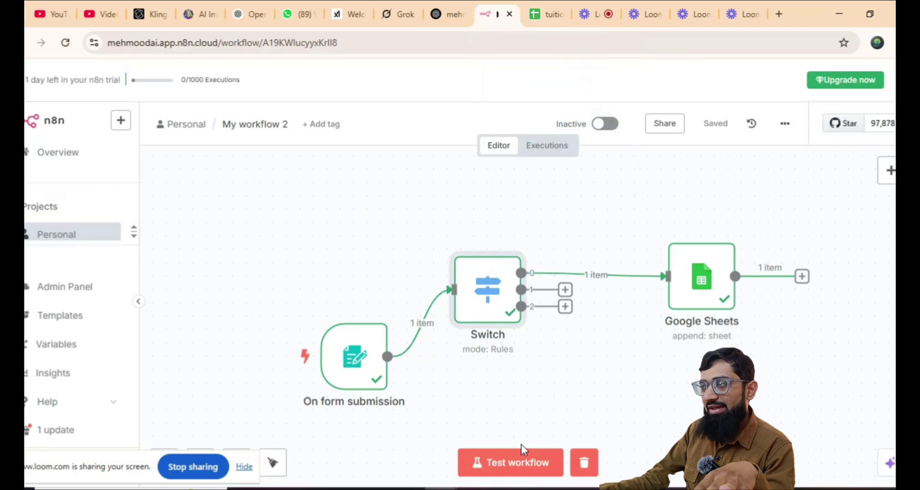
pyautogui.scroll(-1, 504, 425)
pyautogui.click(523, 461)
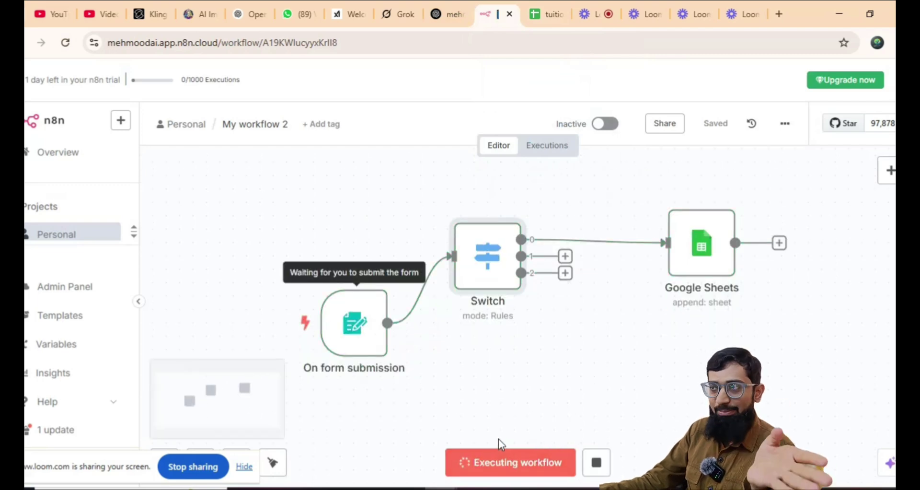
pyautogui.click(350, 226)
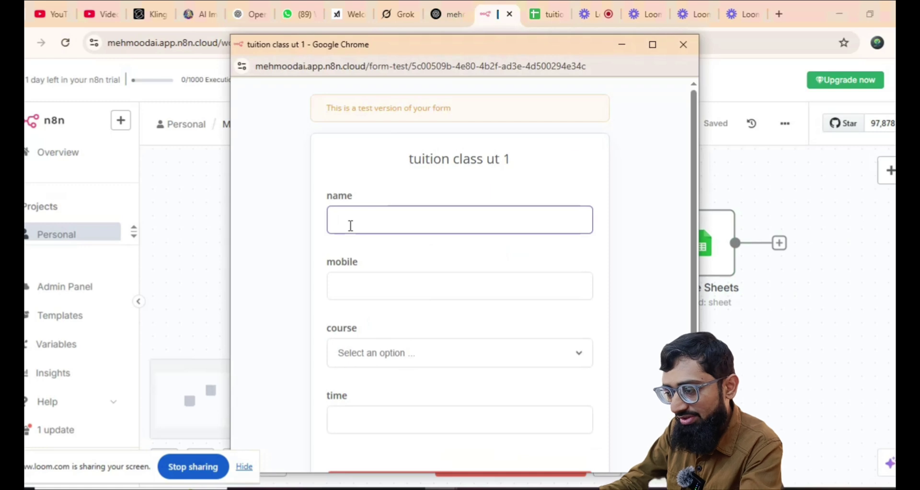
pyautogui.write('st2')
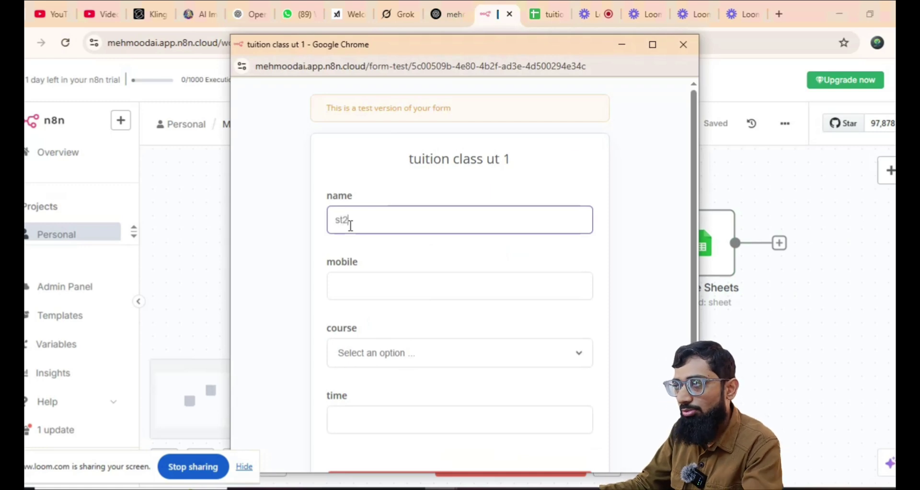
pyautogui.click(361, 291)
pyautogui.write('1234')
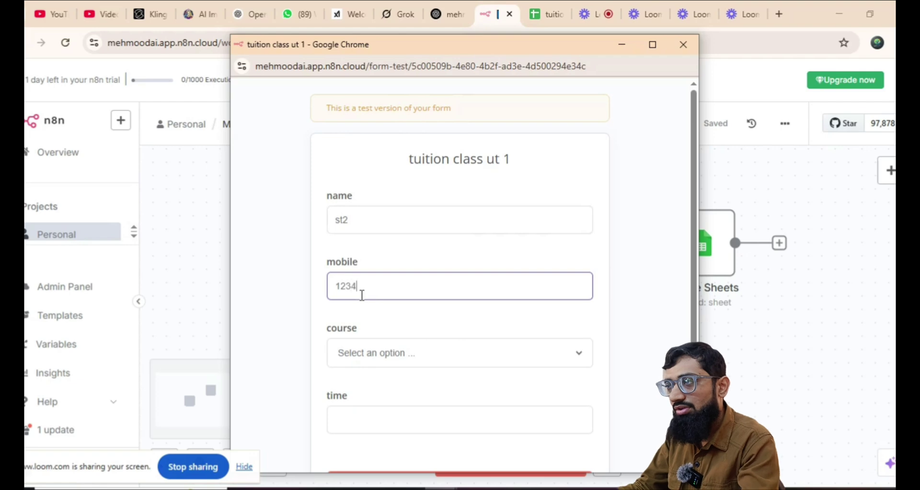
# - Choose Science as the course, set the time to kal and submit the second test form
pyautogui.click(377, 353)
pyautogui.click(371, 408)
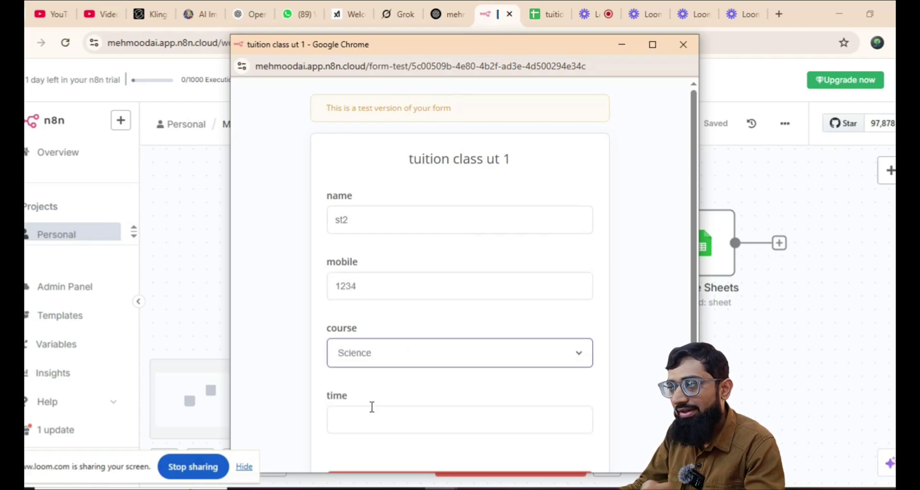
pyautogui.click(367, 419)
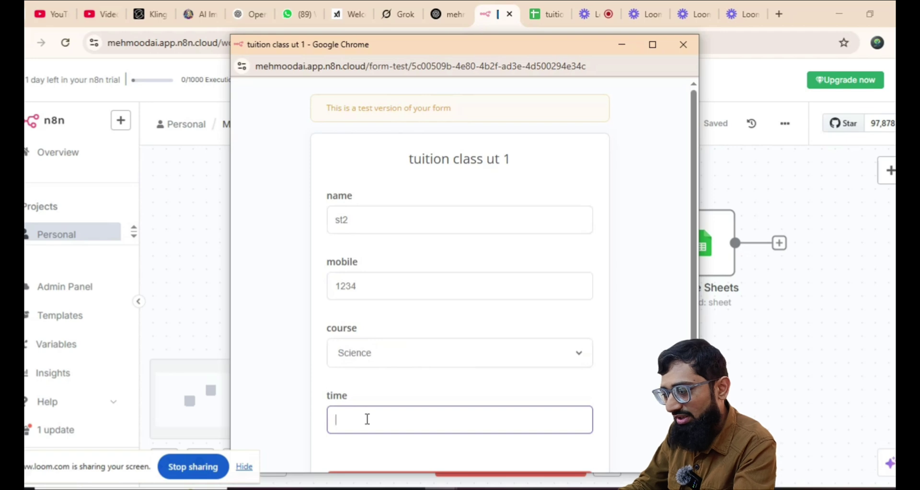
pyautogui.write('kal')
pyautogui.scroll(-2, 374, 419)
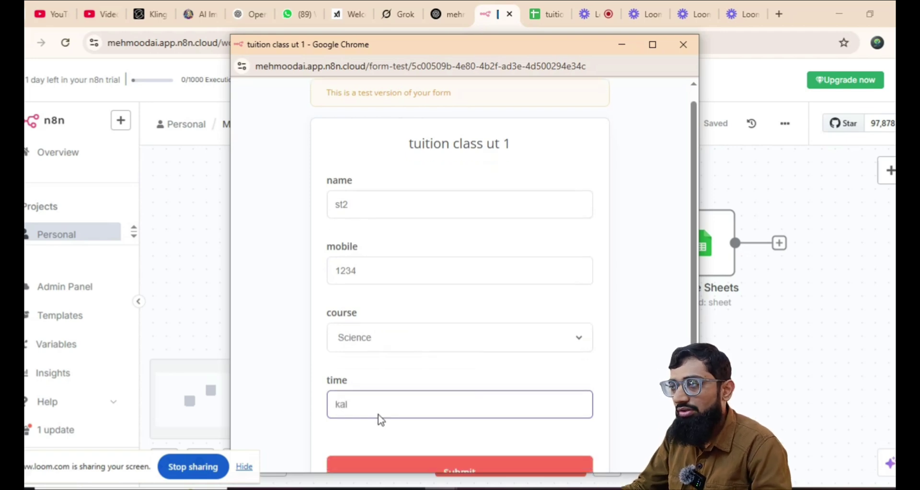
pyautogui.click(480, 404)
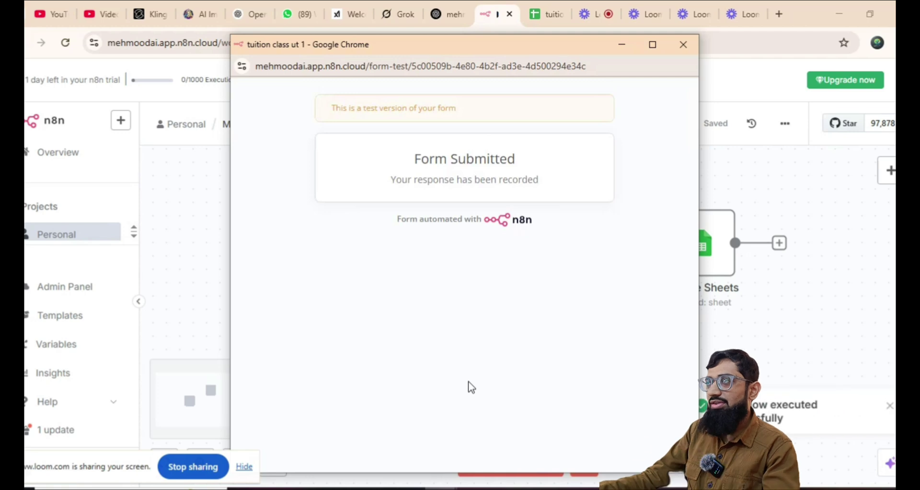
# - Minimize the submitted form and check the Science submission in the Switch node's input and output data
pyautogui.click(622, 45)
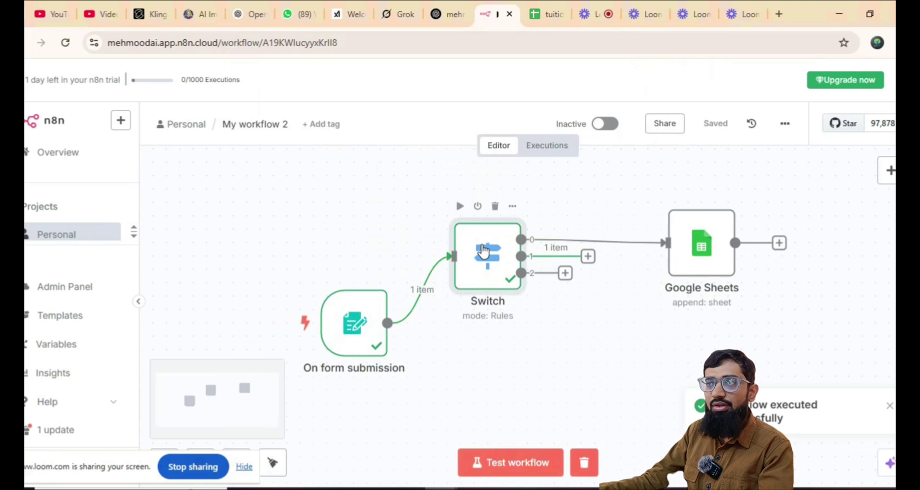
pyautogui.doubleClick(483, 251)
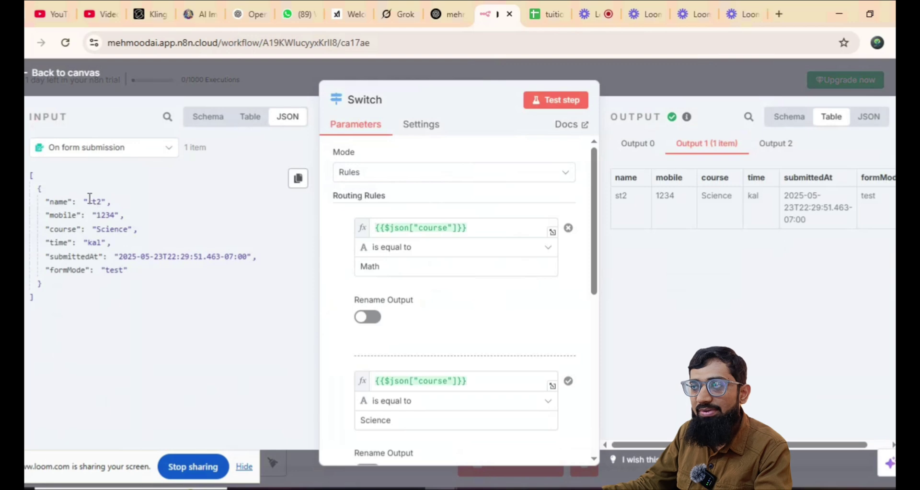
pyautogui.moveTo(87, 202); pyautogui.dragTo(116, 256)
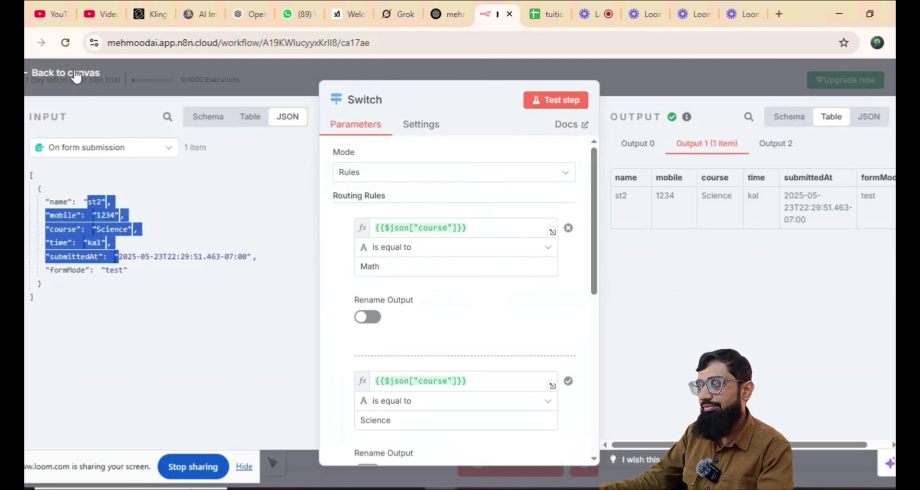
pyautogui.click(75, 76)
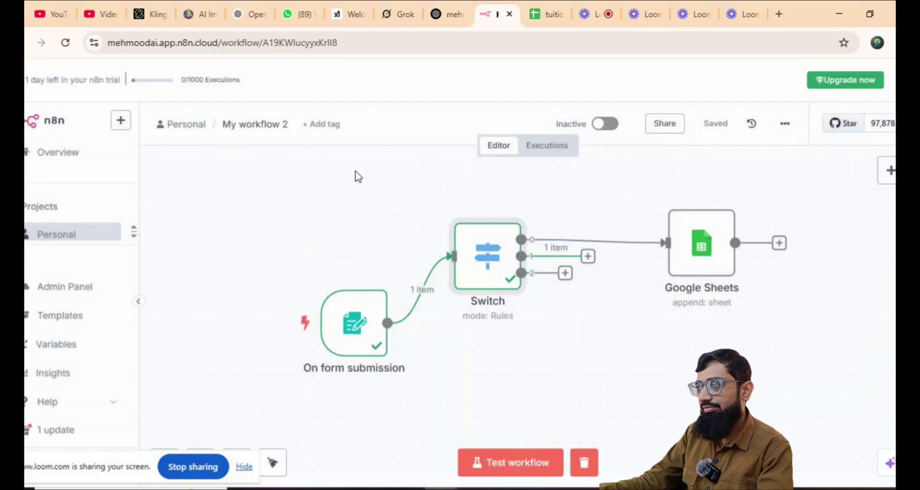
# - Check the Google Sheets node's data and the tuition class ut 1 spreadsheet for a row from the Science submission
pyautogui.doubleClick(691, 238)
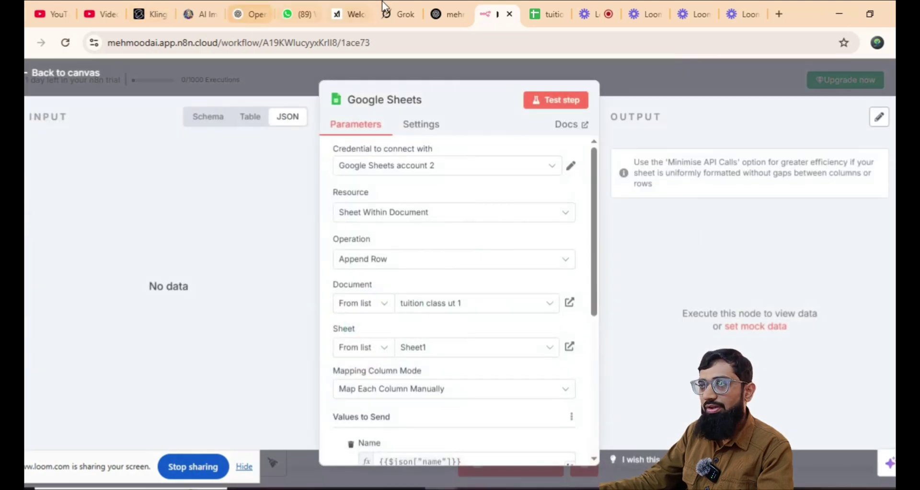
pyautogui.click(538, 14)
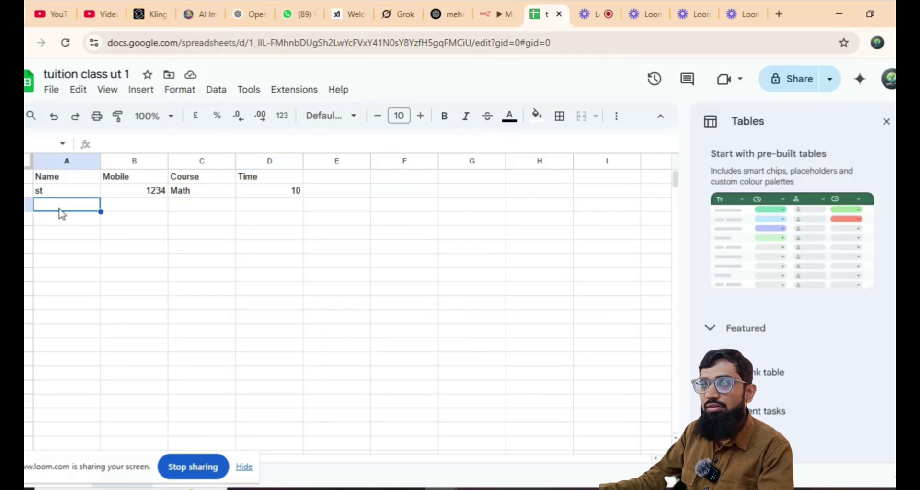
pyautogui.click(65, 194)
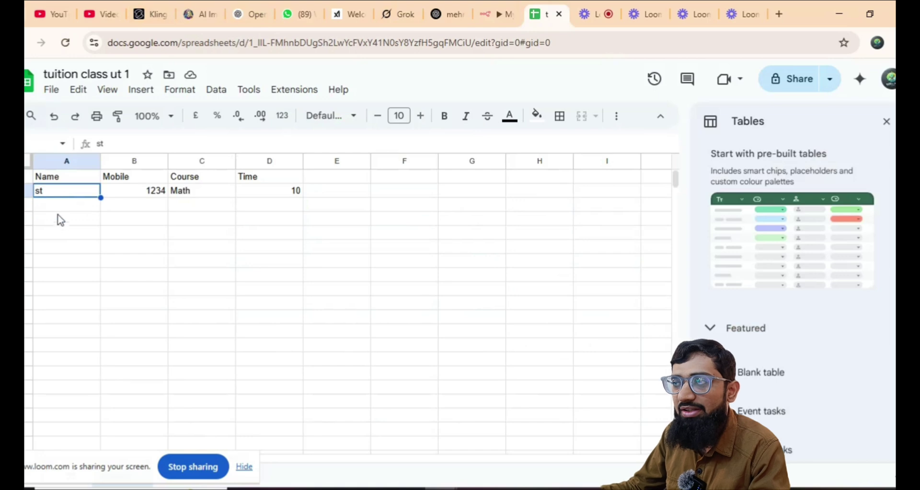
pyautogui.click(58, 207)
pyautogui.click(123, 210)
pyautogui.click(201, 209)
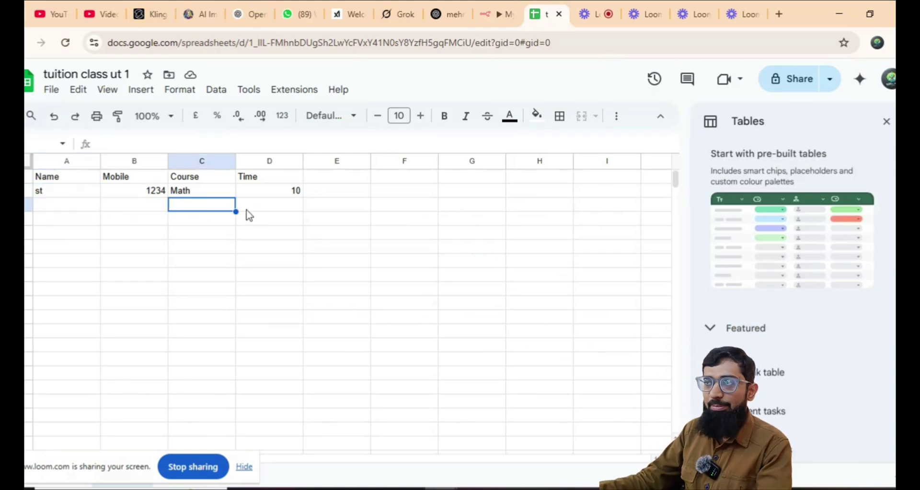
pyautogui.click(247, 210)
pyautogui.click(191, 193)
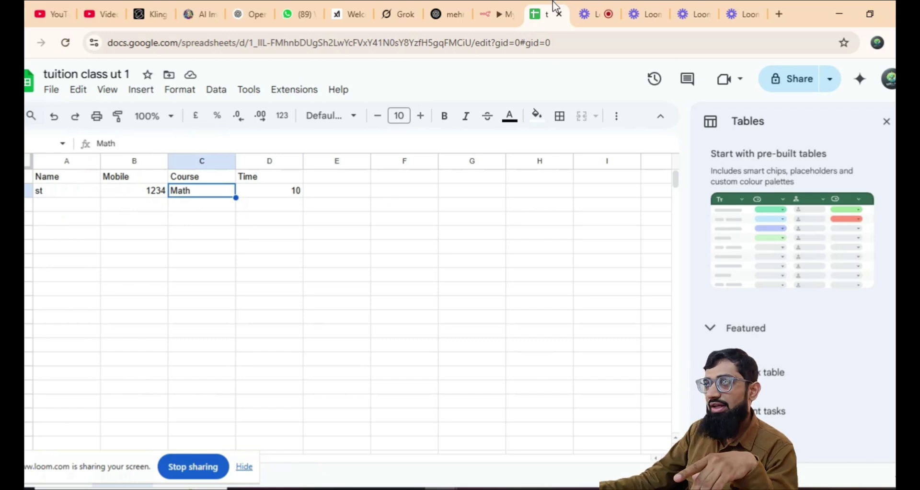
pyautogui.click(499, 13)
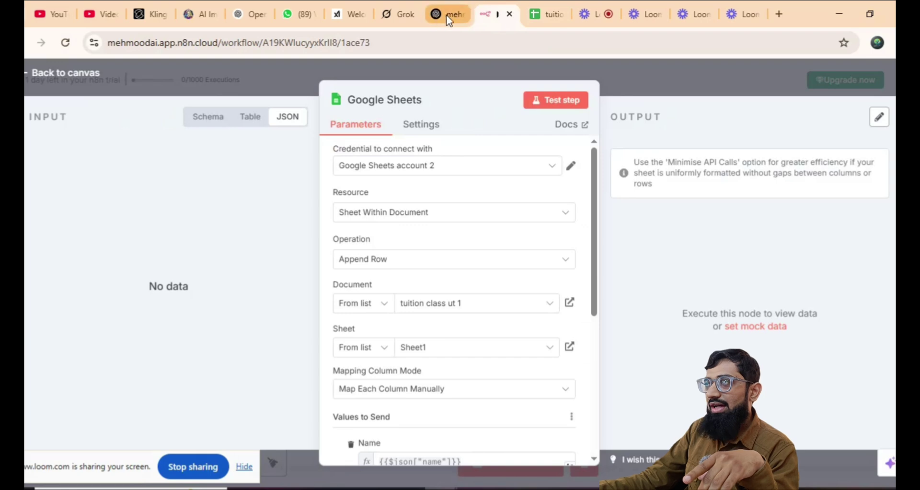
pyautogui.click(546, 14)
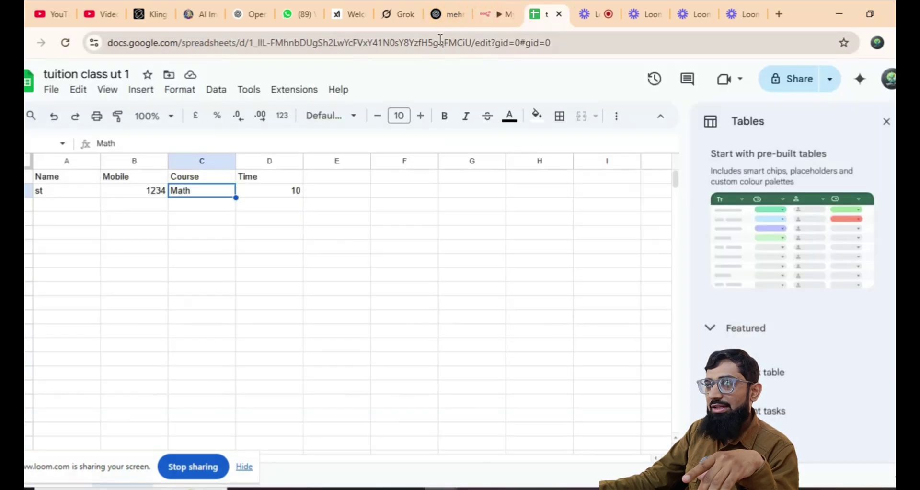
pyautogui.click(490, 16)
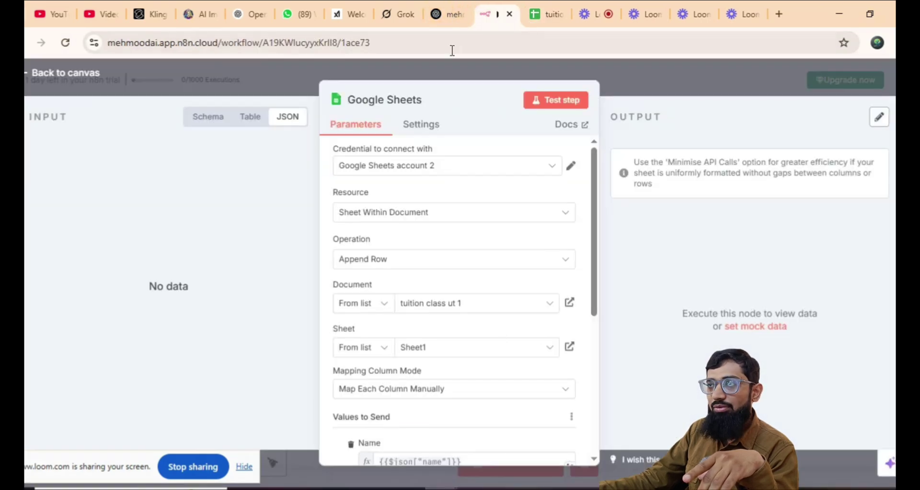
# - Back on the workflow canvas, connect the Switch node's outputs 1 and 2 to the existing Google Sheets node
pyautogui.click(72, 74)
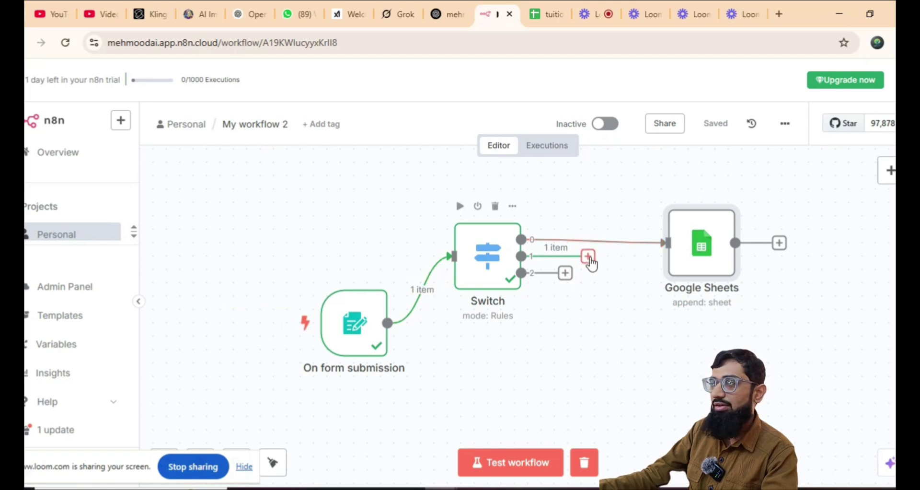
pyautogui.click(588, 257)
pyautogui.click(629, 216)
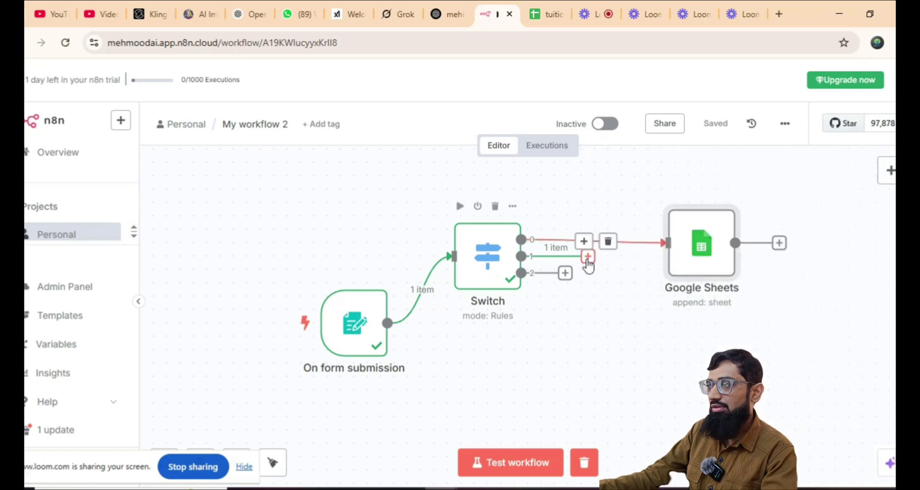
pyautogui.moveTo(589, 257); pyautogui.dragTo(664, 263)
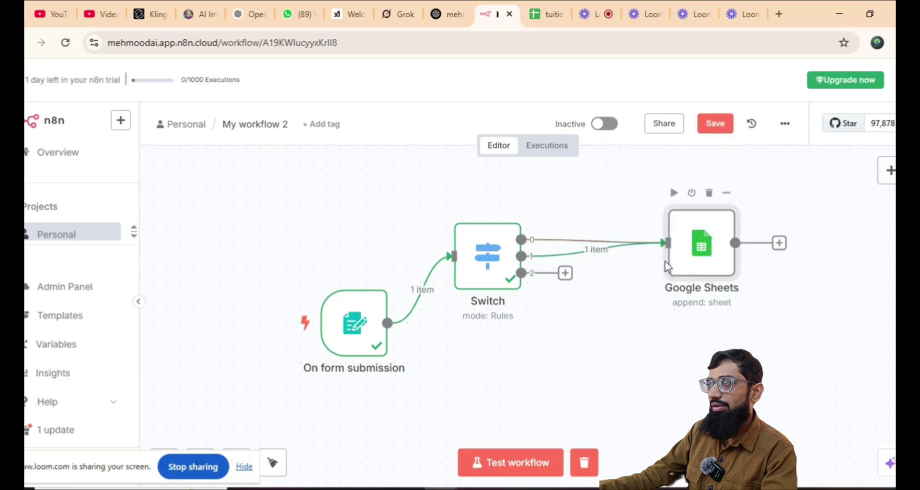
pyautogui.moveTo(561, 277); pyautogui.dragTo(645, 257)
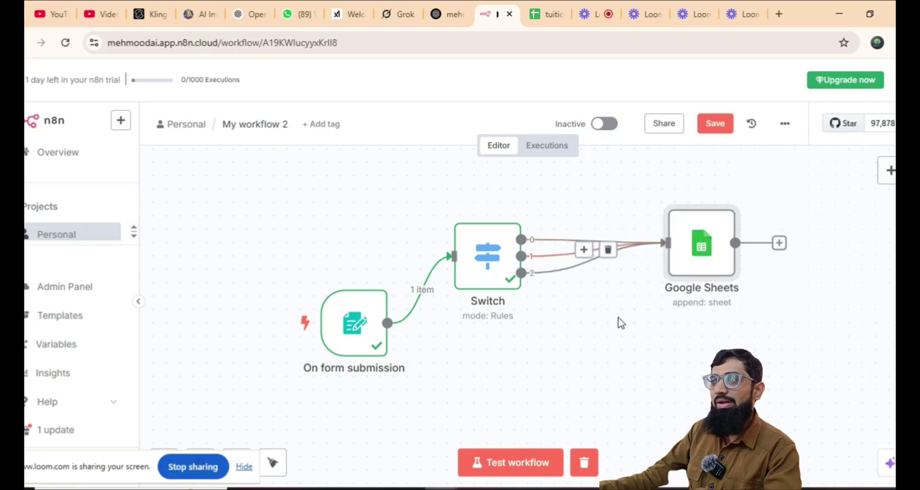
# - Start a new test run of the workflow and enter st2 as the name and a mobile number in the form
pyautogui.click(511, 462)
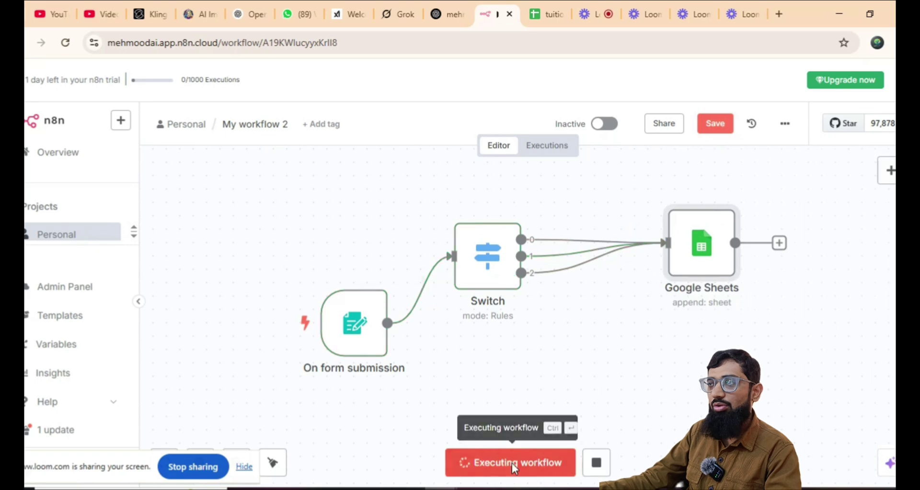
pyautogui.click(338, 220)
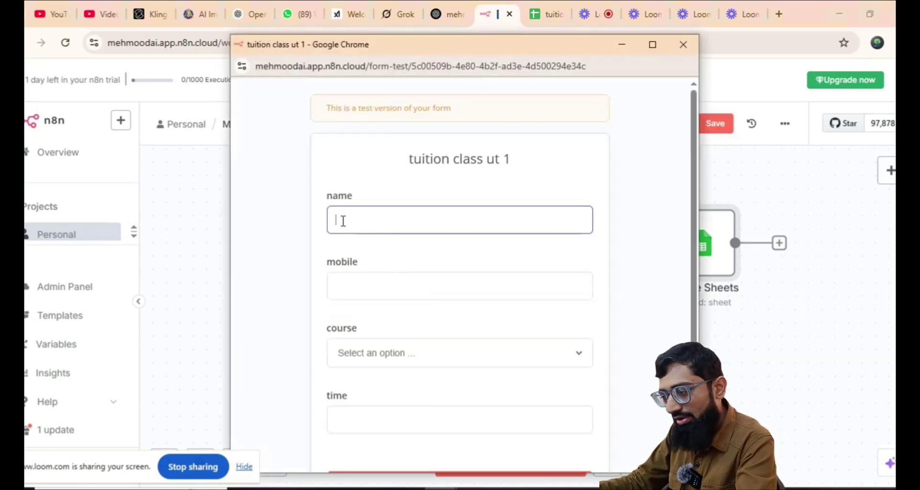
pyautogui.write('st')
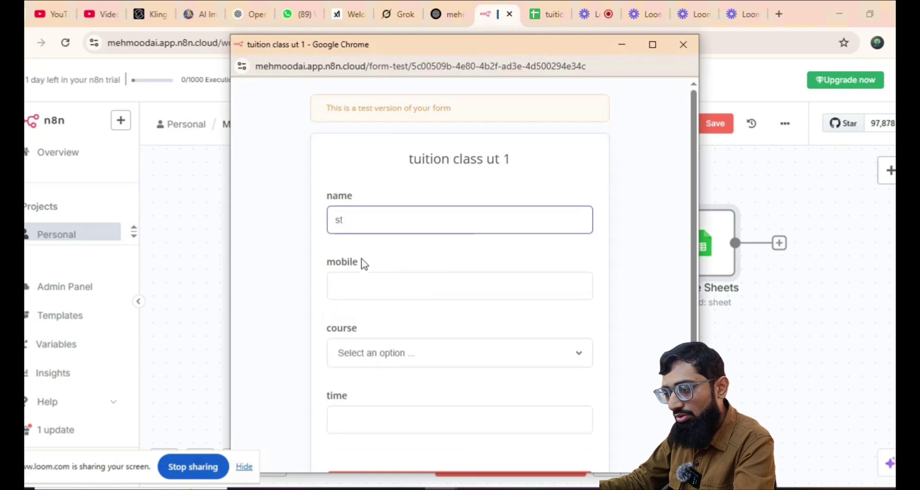
pyautogui.write('2')
pyautogui.click(355, 287)
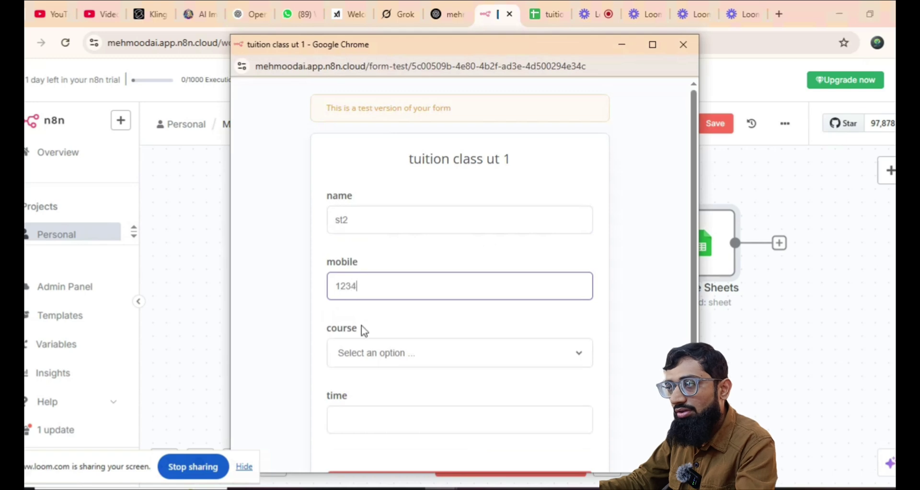
# - Choose Science as the course, set the time to kal, submit the form and close its window
pyautogui.click(381, 352)
pyautogui.click(370, 405)
pyautogui.scroll(-2, 375, 369)
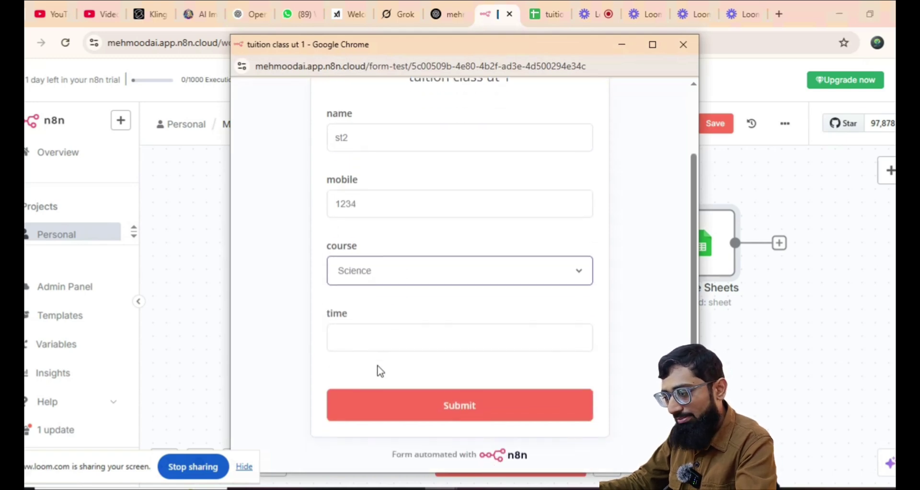
pyautogui.click(358, 336)
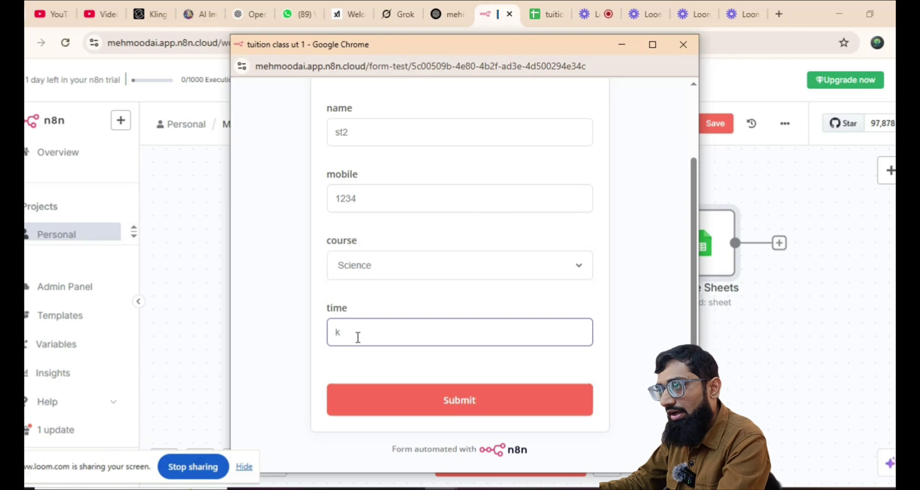
pyautogui.click(421, 398)
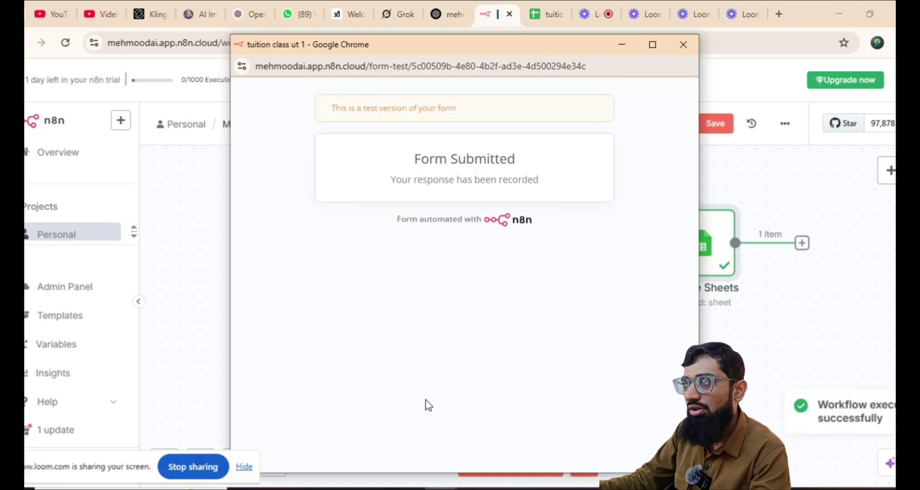
pyautogui.click(683, 44)
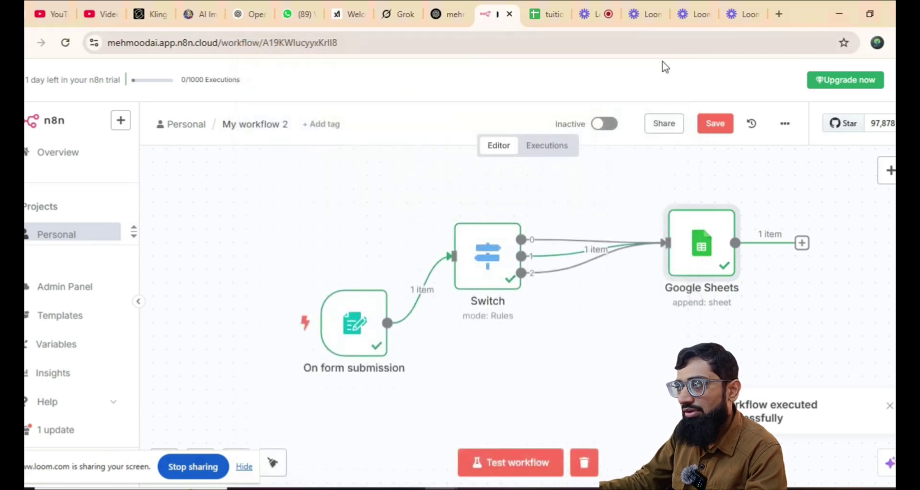
# - Run the workflow test again and fill in the form's name as st3 with a mobile number
pyautogui.click(498, 463)
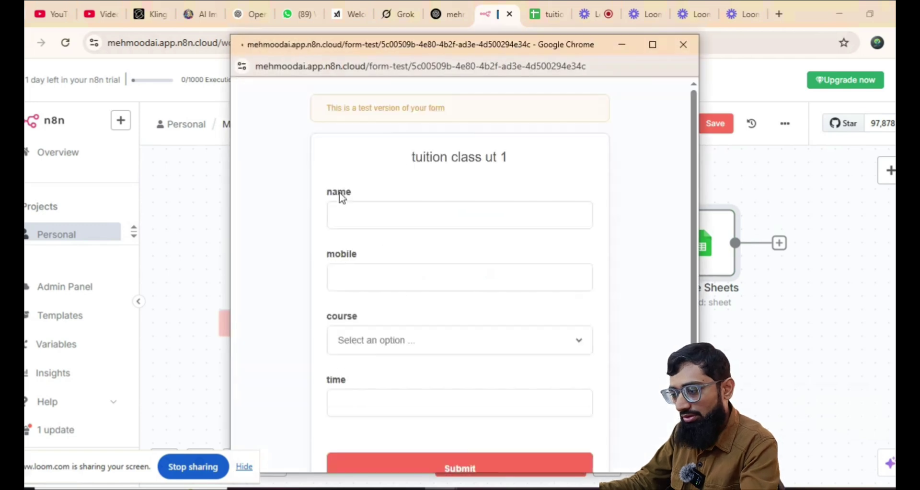
pyautogui.click(364, 223)
pyautogui.write('st')
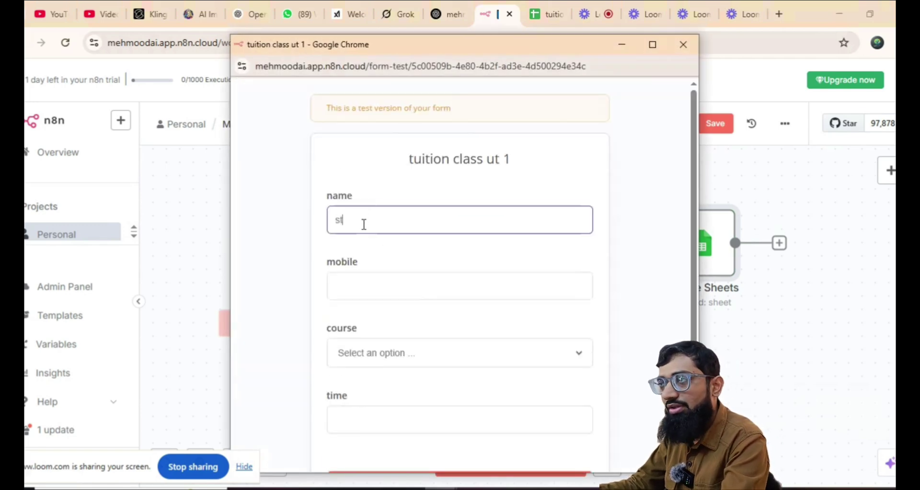
pyautogui.write('3')
pyautogui.click(355, 291)
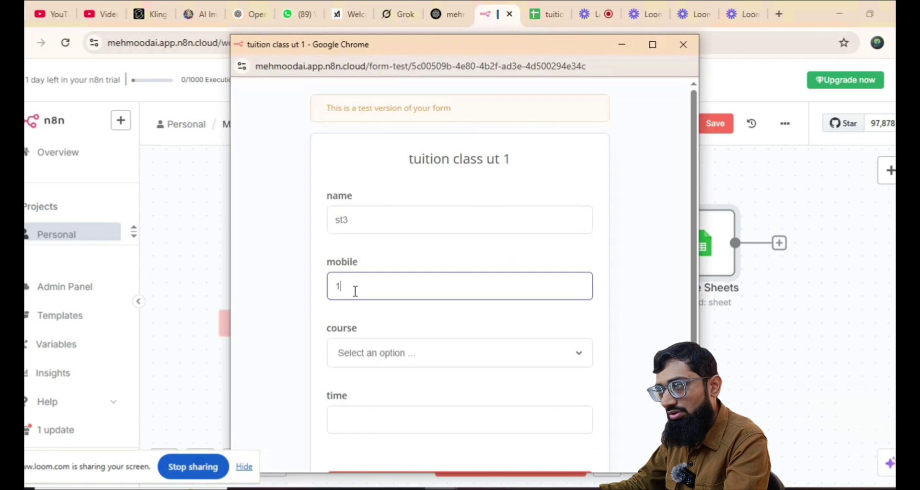
# - Choose English as the course, set the time to 12 kal and submit the test form
pyautogui.click(390, 352)
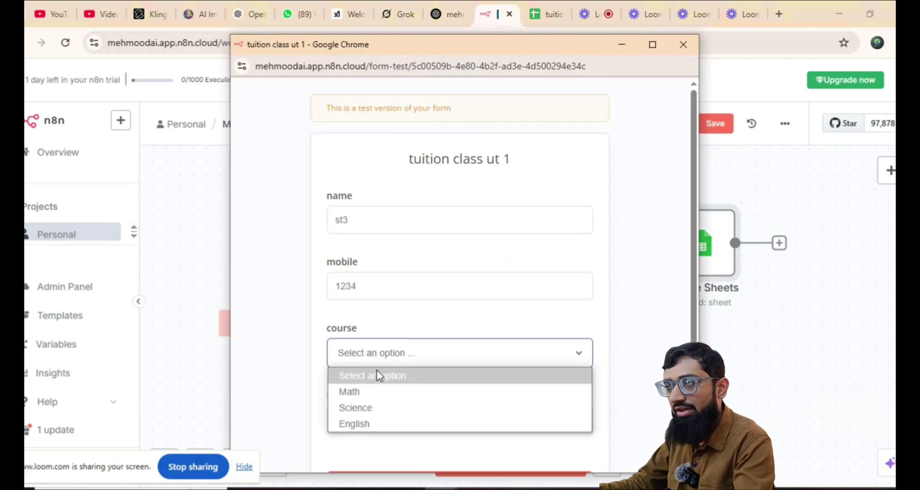
pyautogui.click(353, 426)
pyautogui.scroll(-1, 369, 412)
pyautogui.click(363, 354)
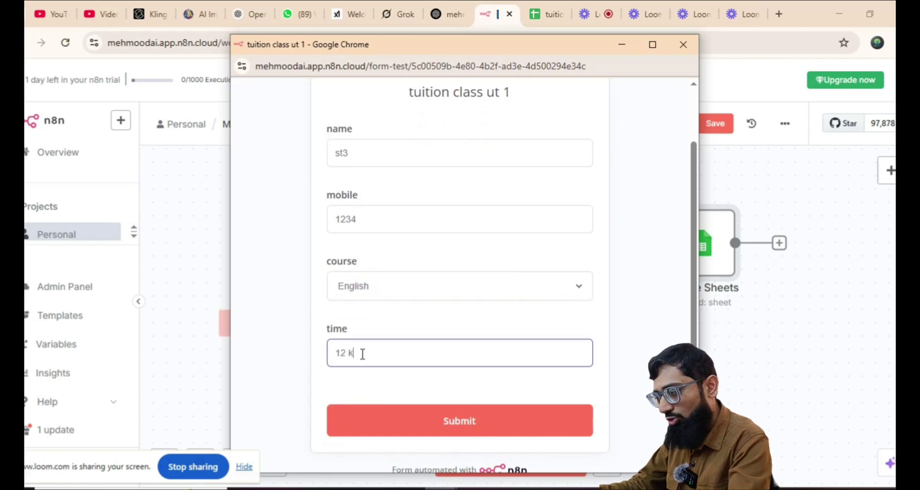
pyautogui.write('12 kal')
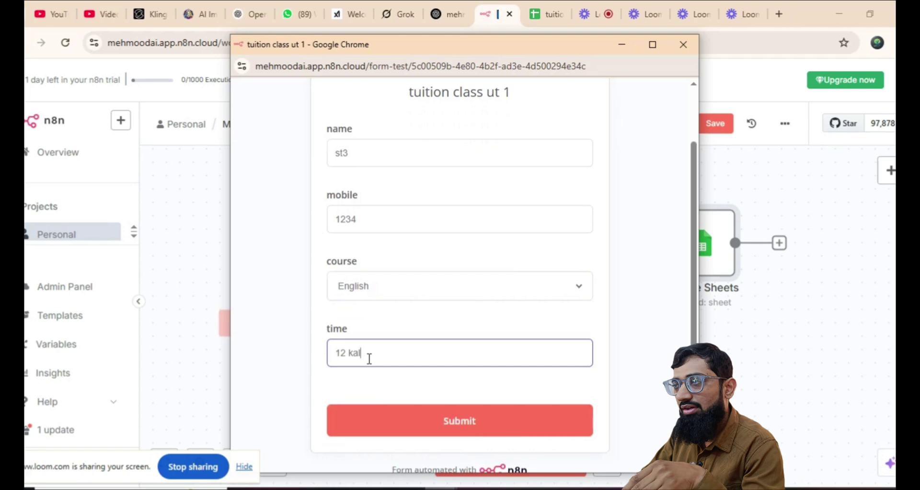
pyautogui.click(416, 417)
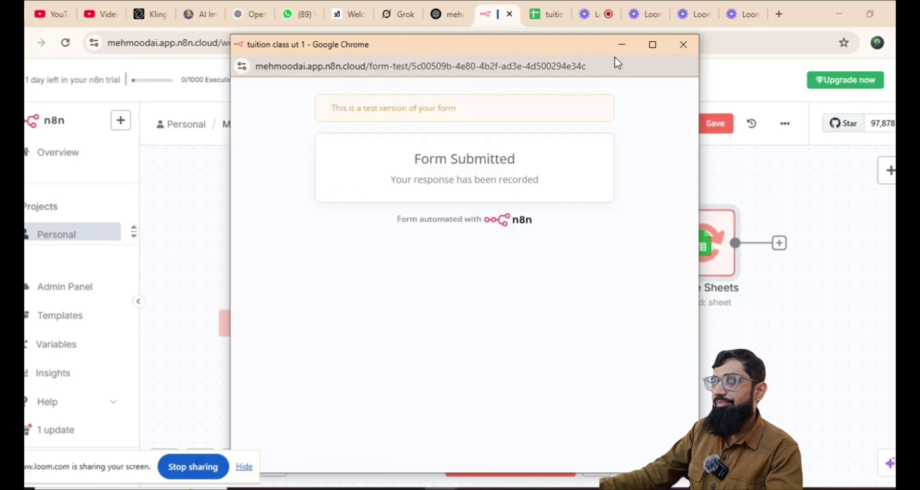
# - Minimize the form and check the English submission in the Switch node's data and the tuition class ut 1 spreadsheet
pyautogui.click(622, 44)
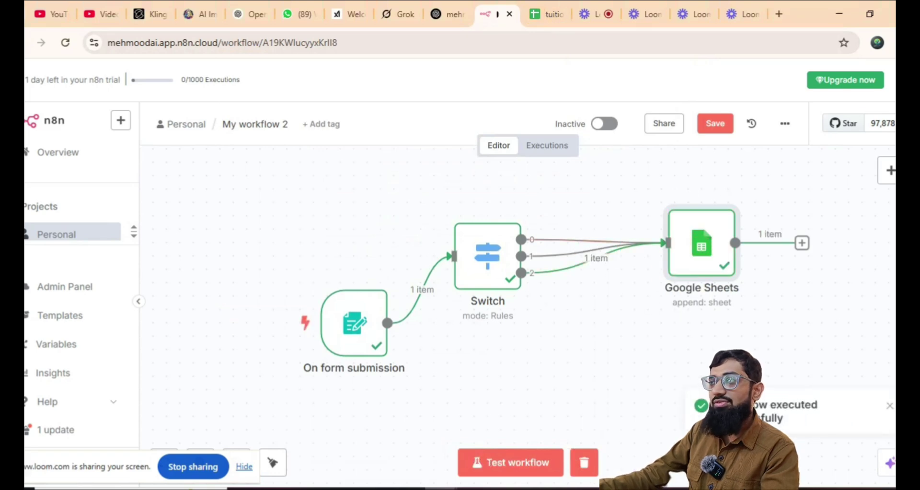
pyautogui.click(484, 251)
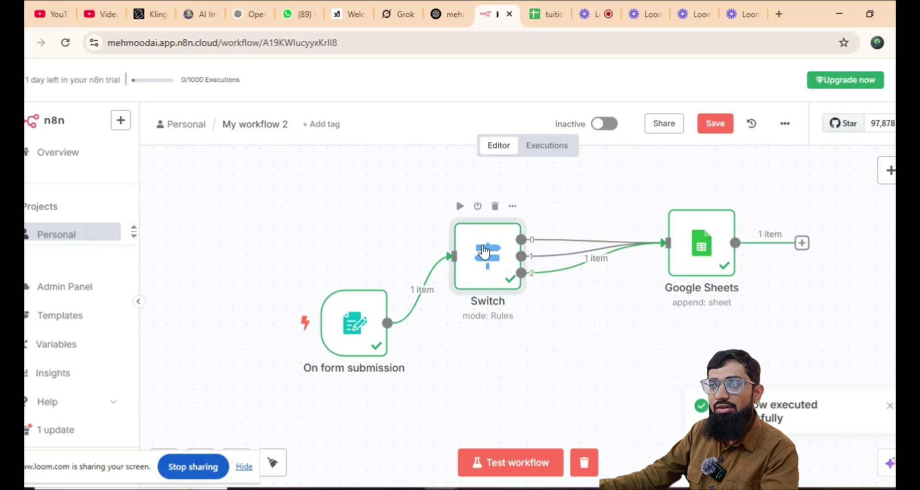
pyautogui.doubleClick(484, 251)
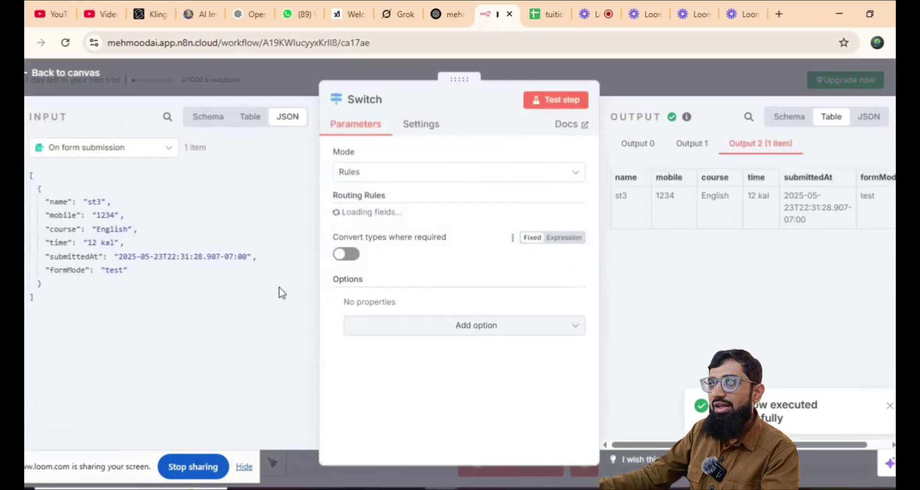
pyautogui.click(551, 19)
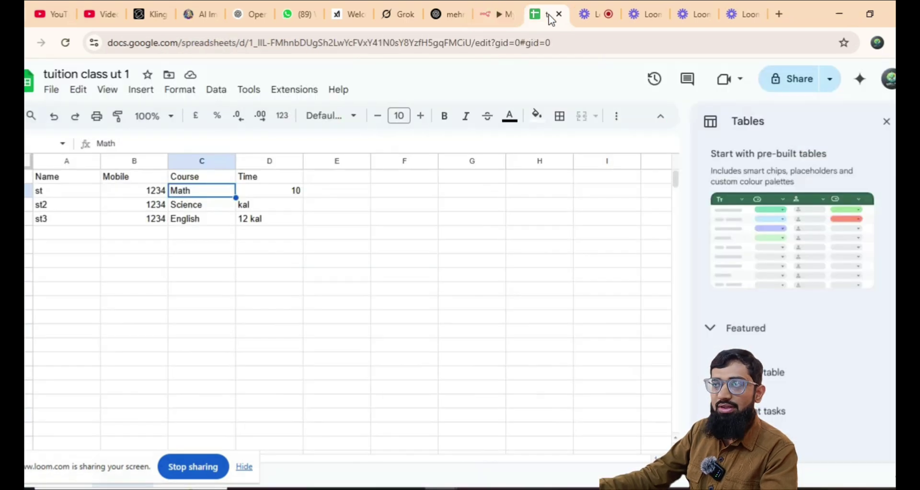
# - Check the recorded Math, Science and English entries in the spreadsheet's Course column
pyautogui.click(64, 208)
pyautogui.click(188, 191)
pyautogui.click(189, 206)
pyautogui.click(192, 221)
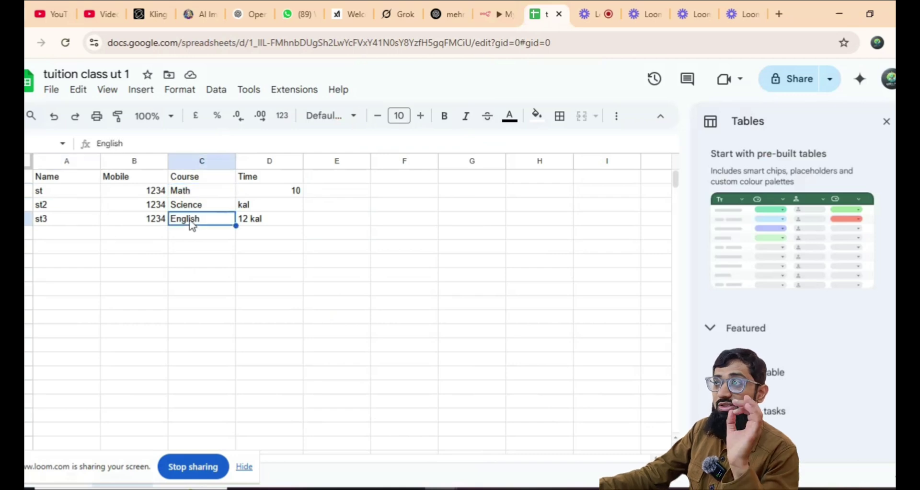
# - Switch to n8n, leave the Switch node's details and review its connections to Google Sheets alongside the ChatGPT instructions
pyautogui.click(493, 20)
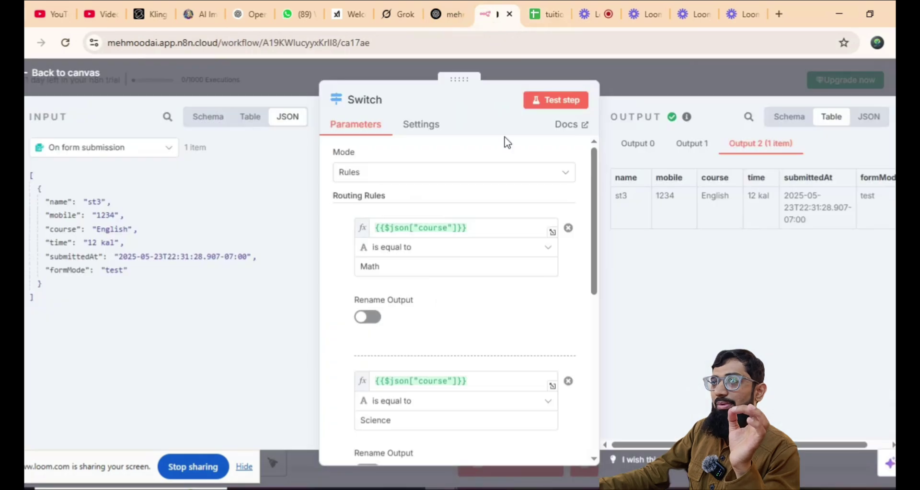
pyautogui.click(56, 73)
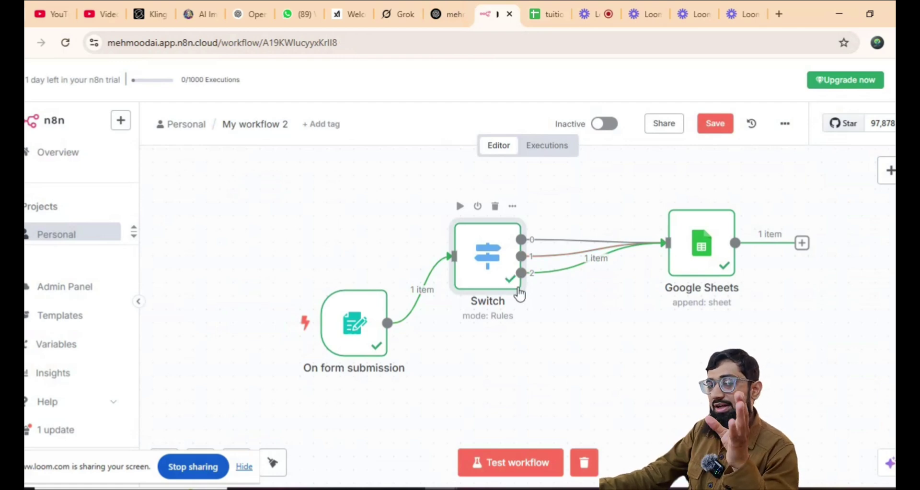
pyautogui.moveTo(529, 273)
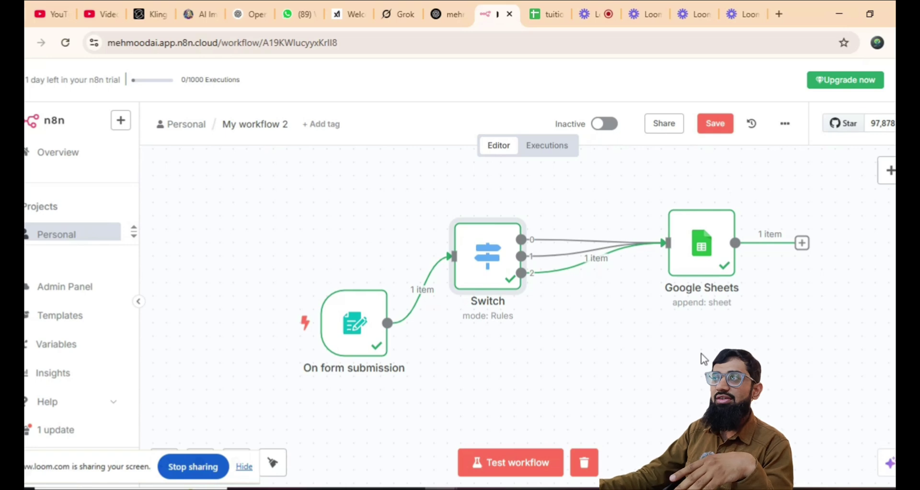
pyautogui.click(446, 14)
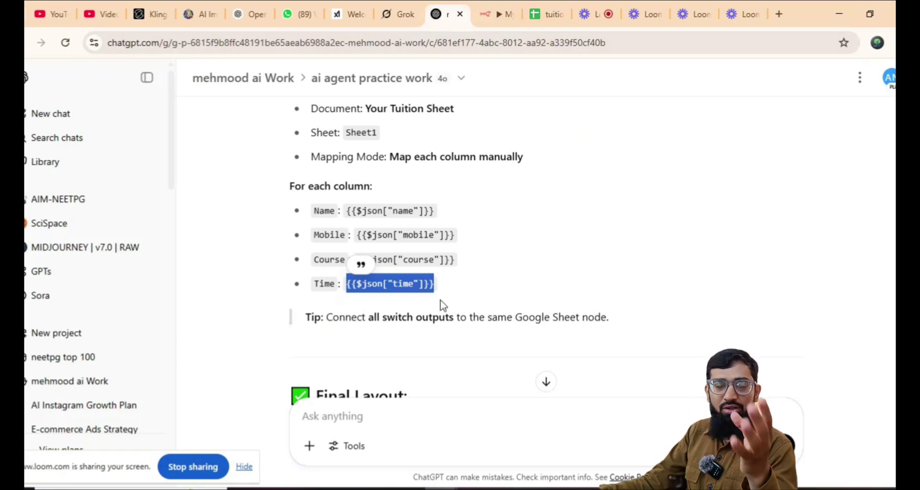
pyautogui.click(498, 13)
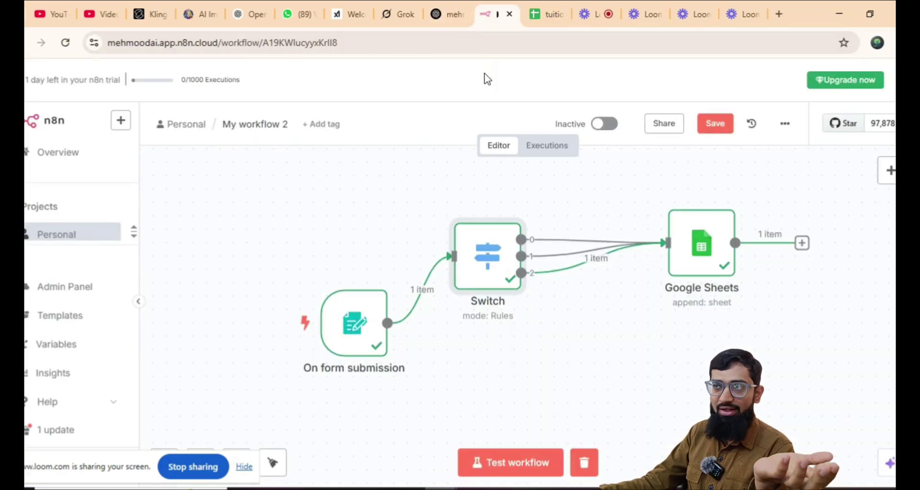